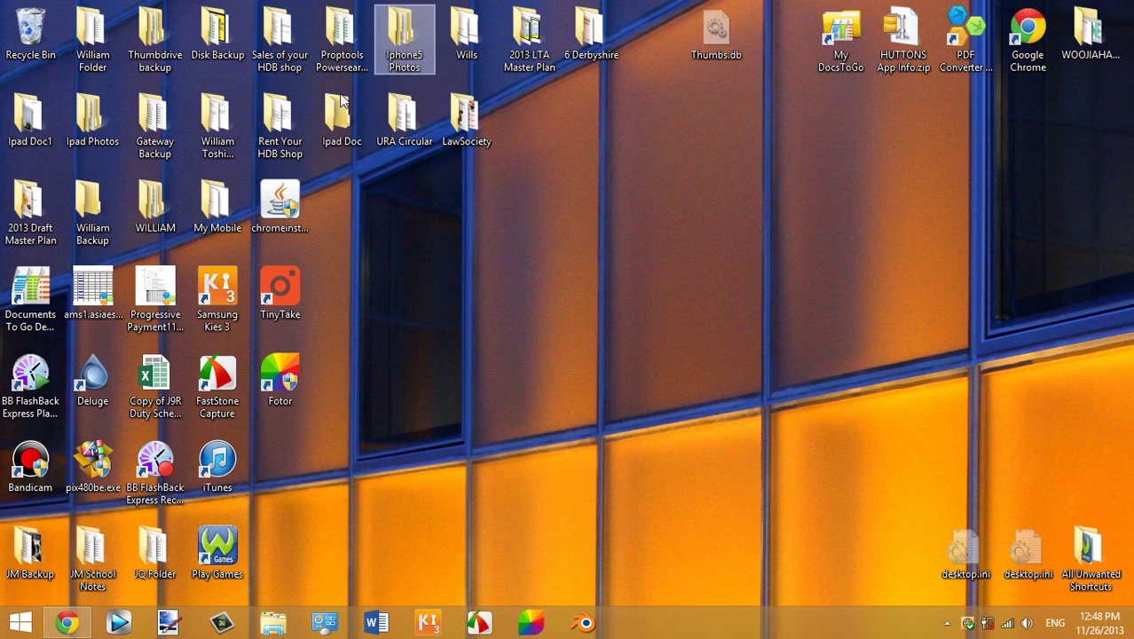
Step: Launch Paint.NET from the Start screen
click(16, 621)
scroll(567, 355, right, 5)
scroll(6, 474, left, 5)
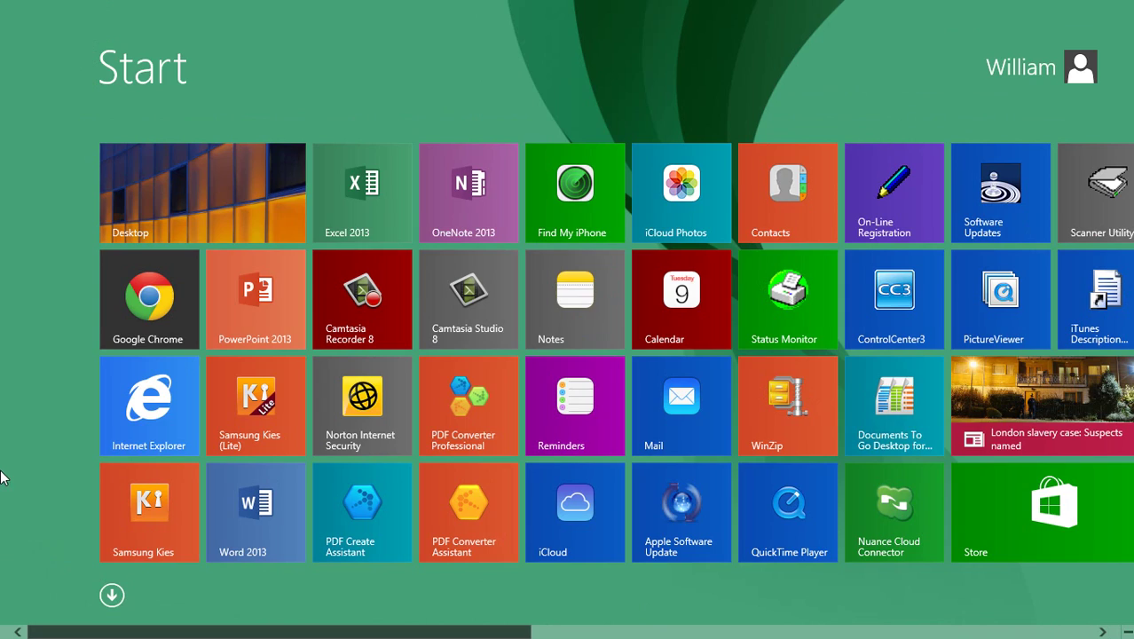
click(160, 151)
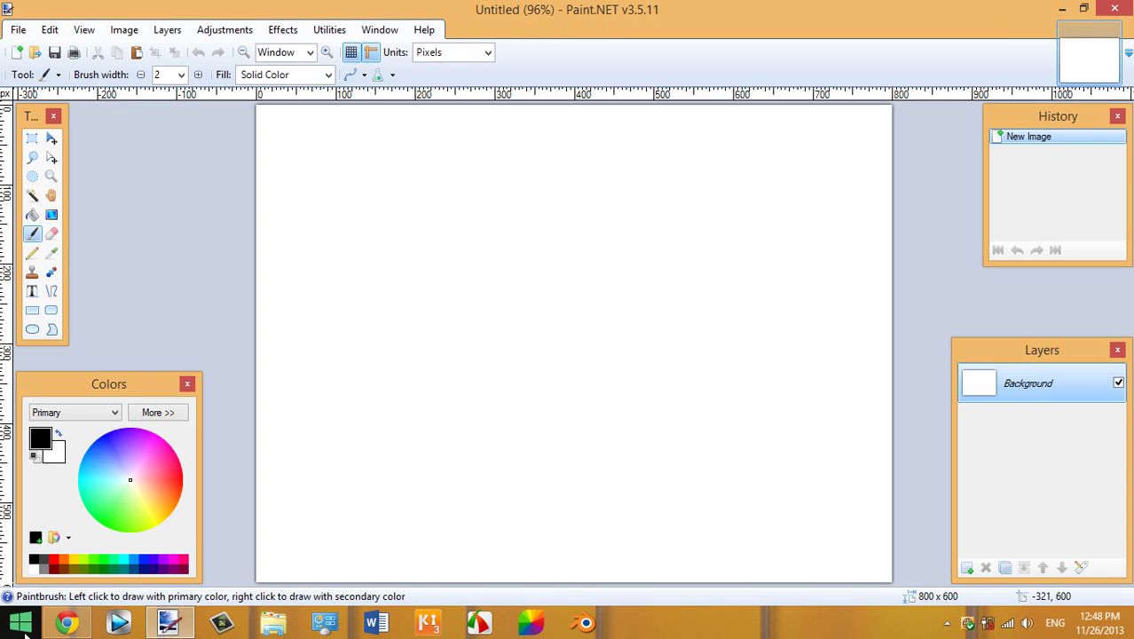
Step: Switch to Chrome, collapse the account panel on the YouTube upload page and return to Paint.NET
click(66, 623)
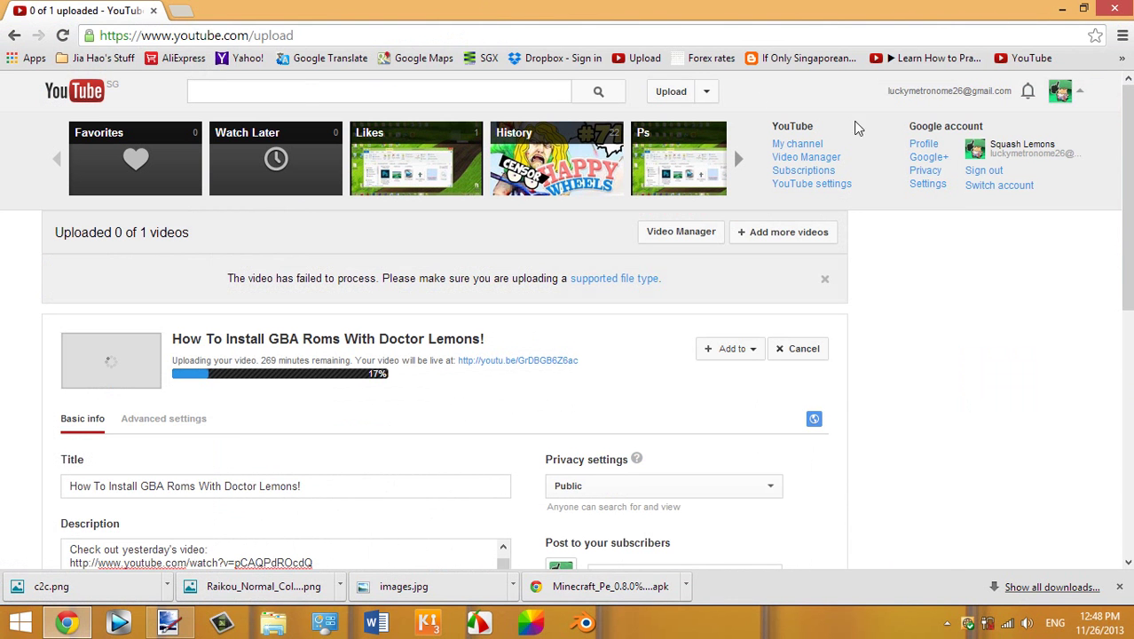
click(1056, 97)
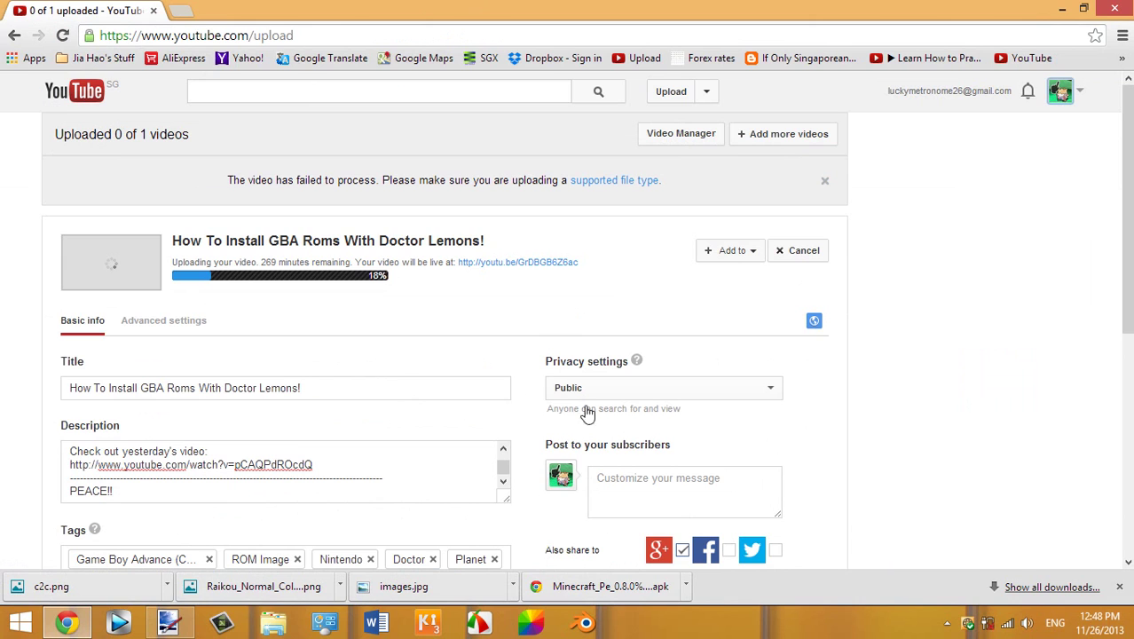
click(167, 622)
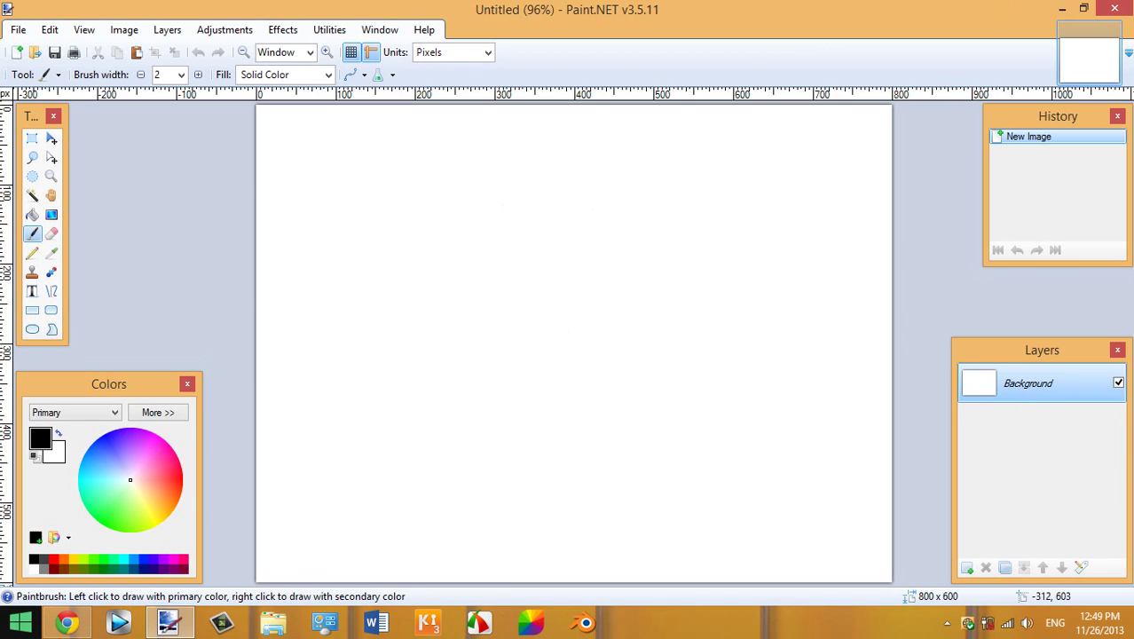
Step: Switch to Chrome, search for "paint .net" in a new tab and open the getpaint.net website
click(67, 622)
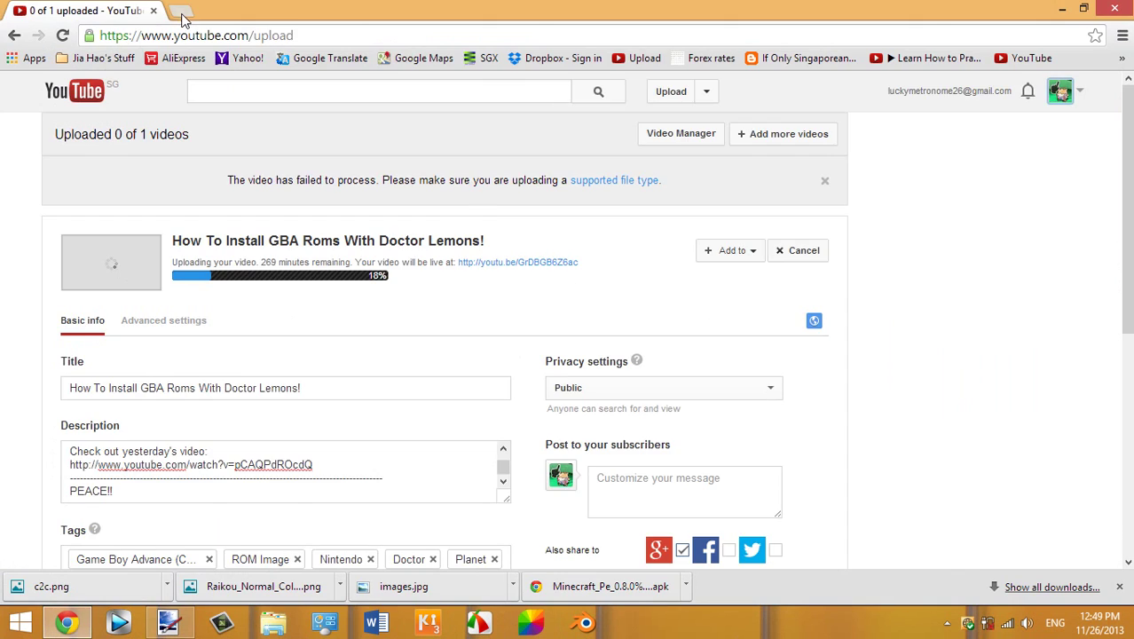
click(183, 13)
text(paint )
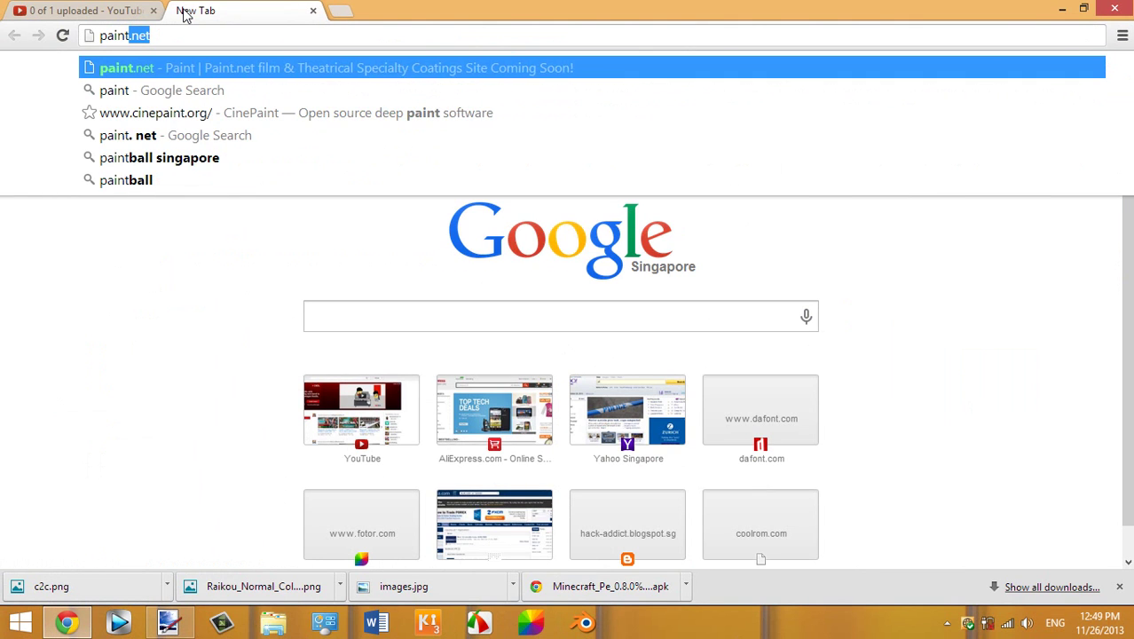
text(.net)
key(Return)
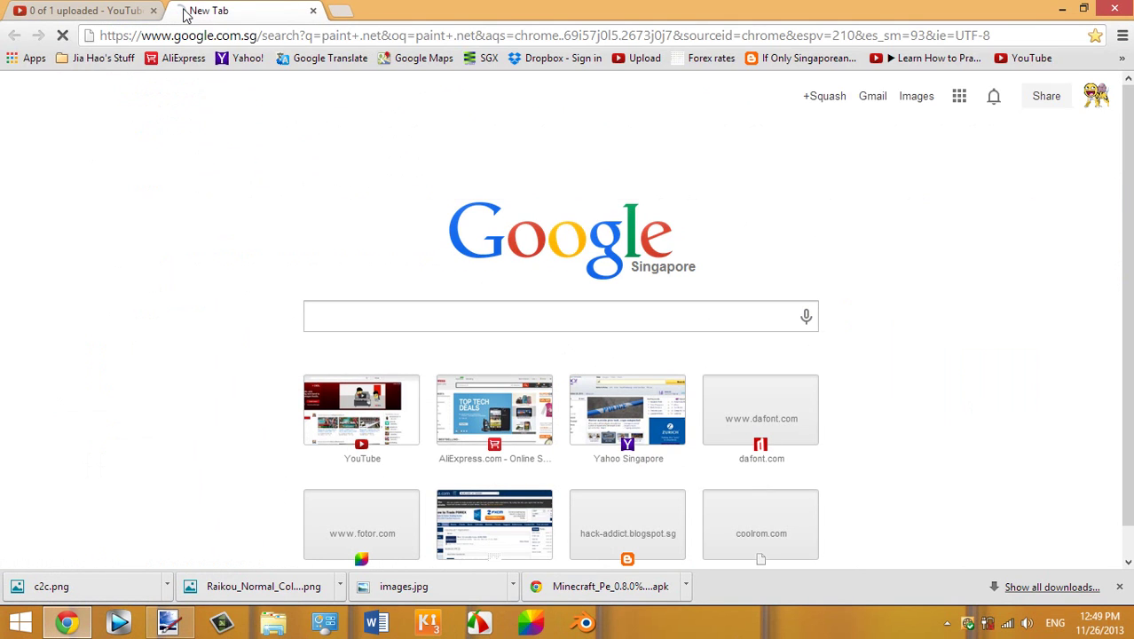
click(198, 222)
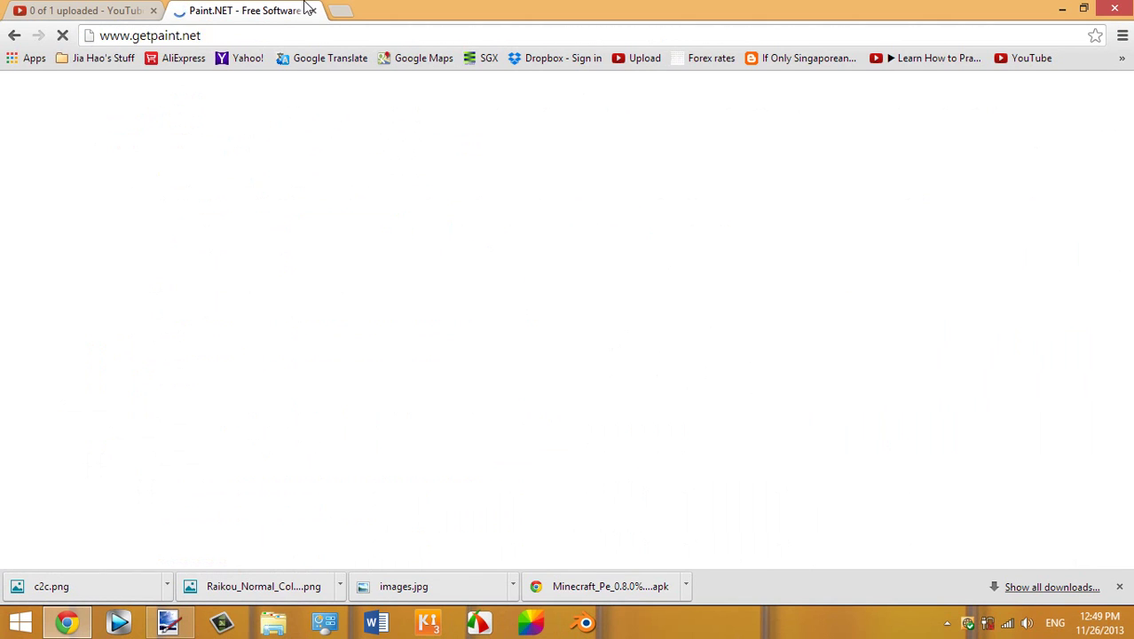
Step: Go to the download page of getpaint.net and start the dotPDN download of Paint.NET 3.5.11
click(278, 36)
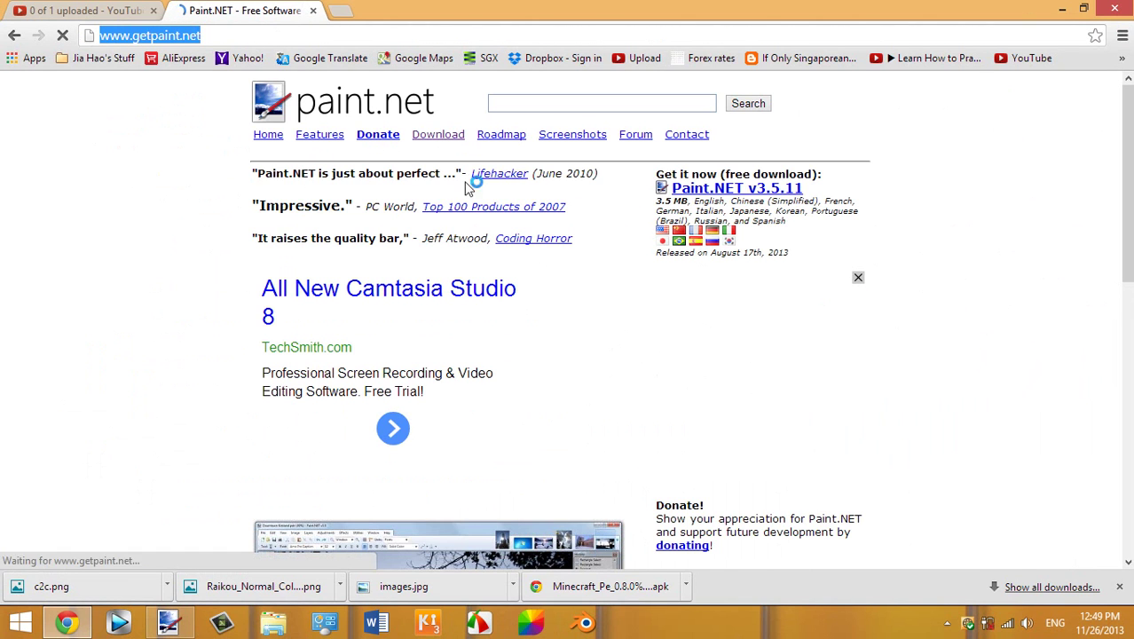
click(450, 142)
scroll(560, 332, down, 5)
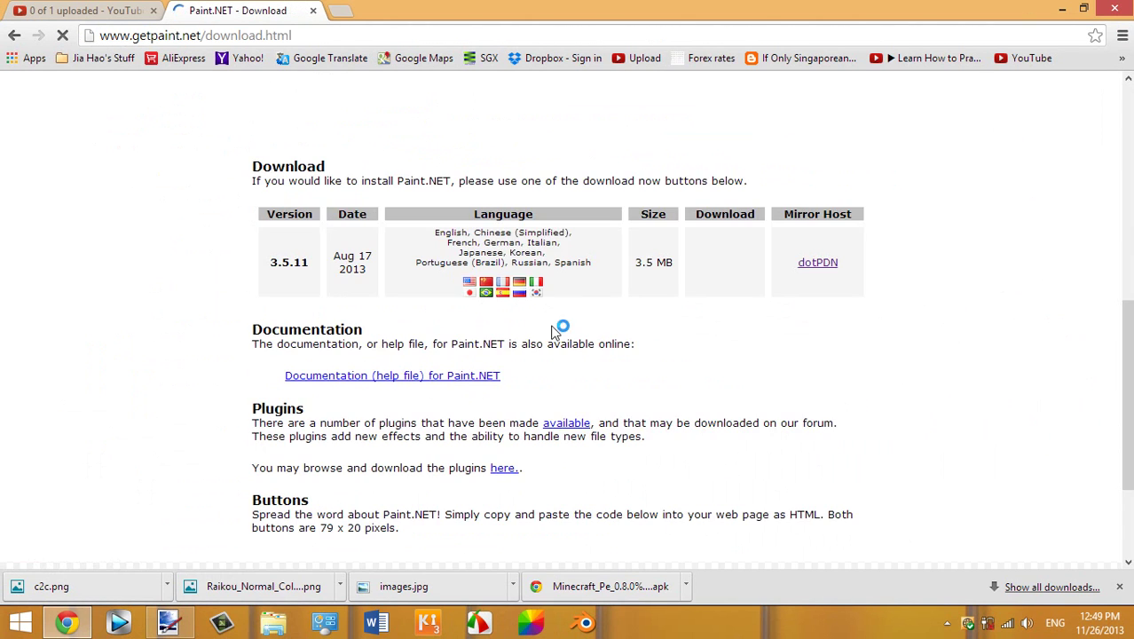
scroll(736, 248, up, 4)
scroll(721, 293, down, 3)
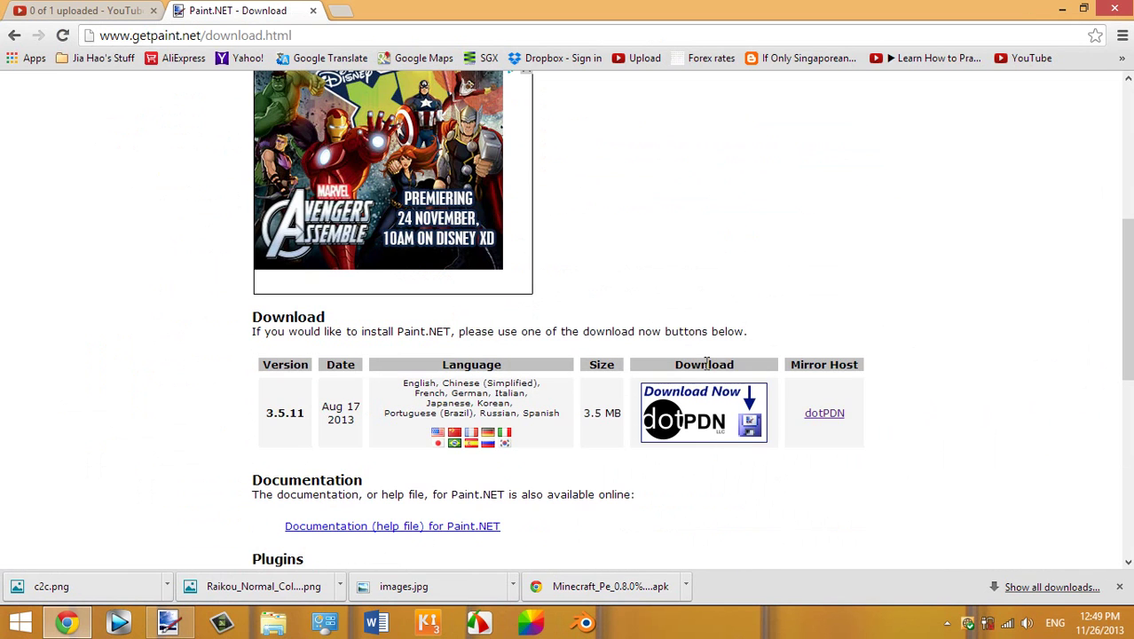
click(709, 432)
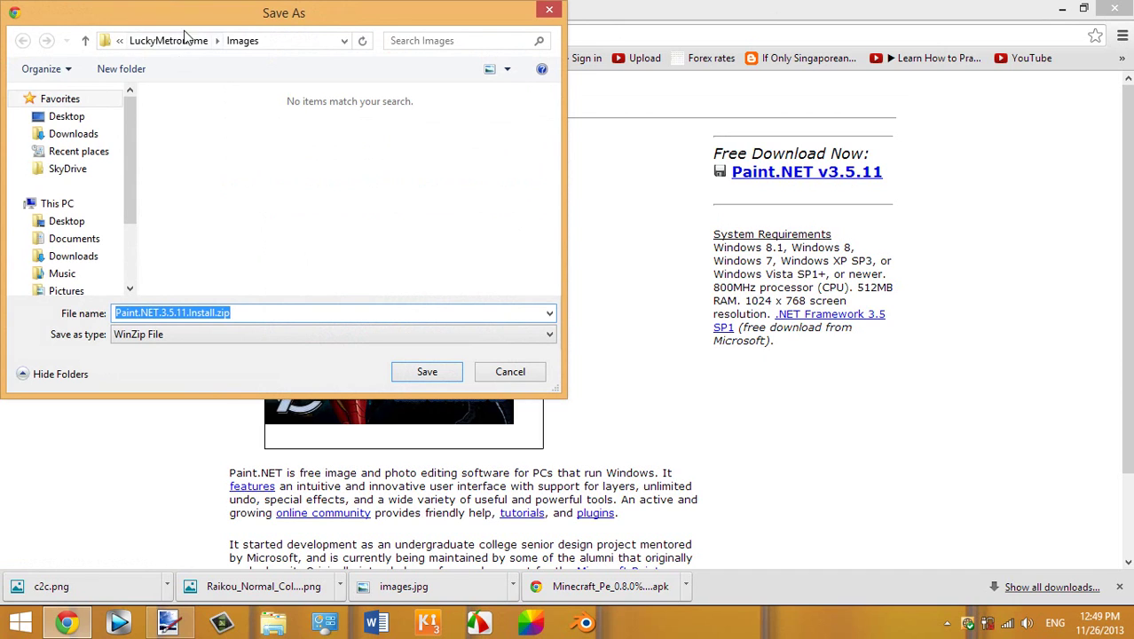
Step: Set the save location for Paint.NET.3.5.11.Install.zip to the .zip files folder inside Files
click(191, 42)
double_click(188, 114)
click(185, 43)
double_click(178, 94)
double_click(222, 118)
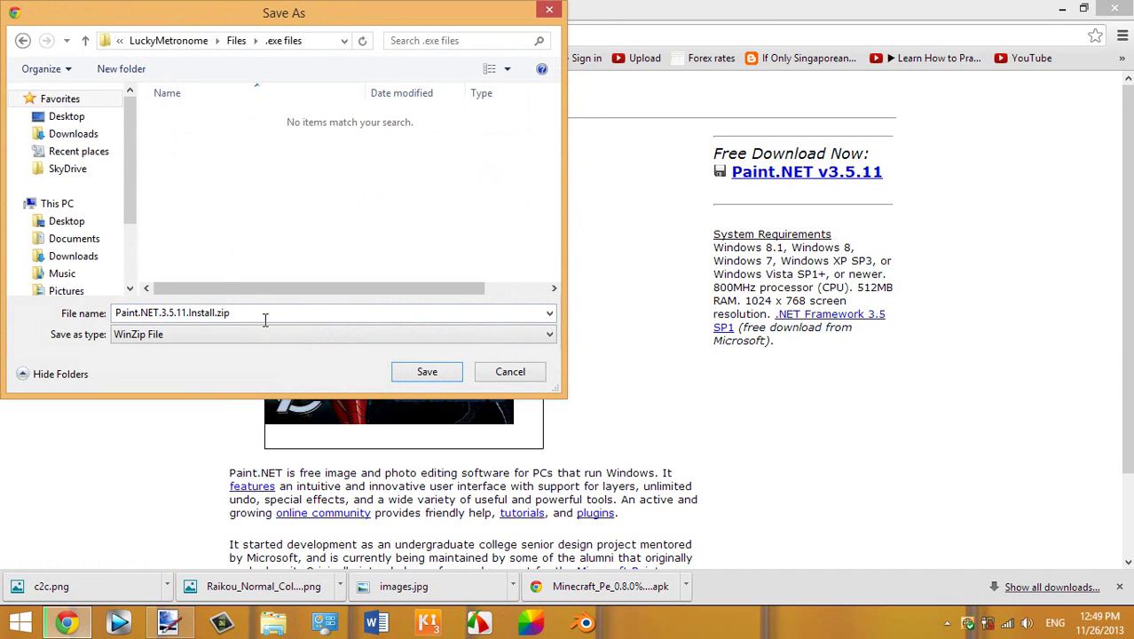
click(264, 336)
click(266, 344)
click(236, 40)
click(202, 136)
double_click(202, 136)
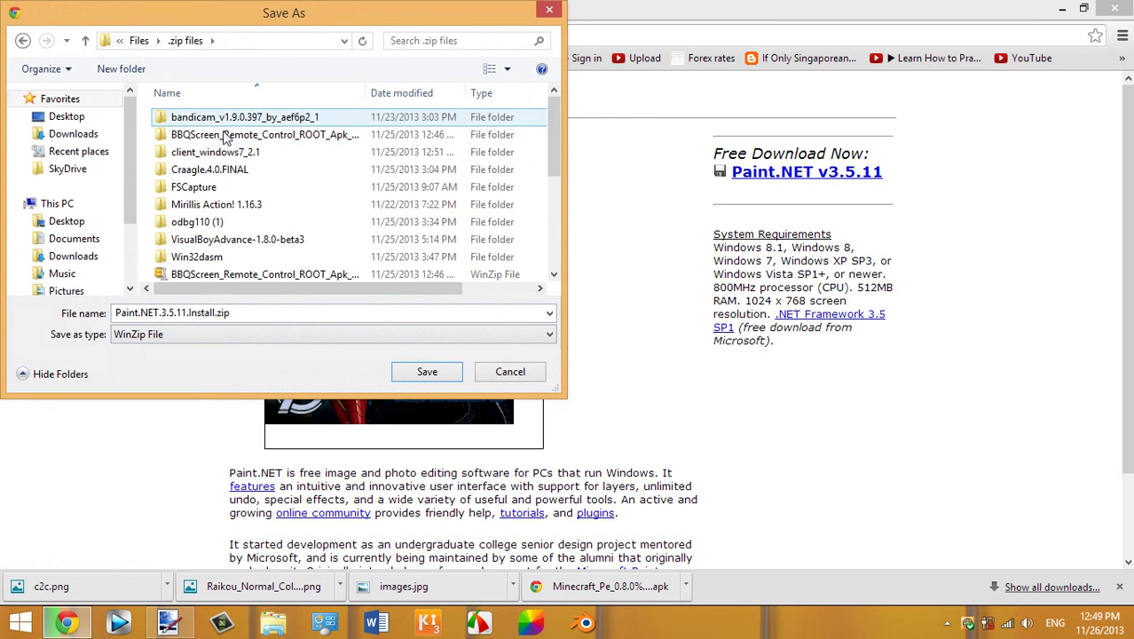
Step: Look through the contents of the .zip files folder and cancel saving the installer
scroll(245, 253, down, 3)
scroll(408, 231, up, 4)
scroll(360, 215, down, 1)
scroll(357, 184, down, 2)
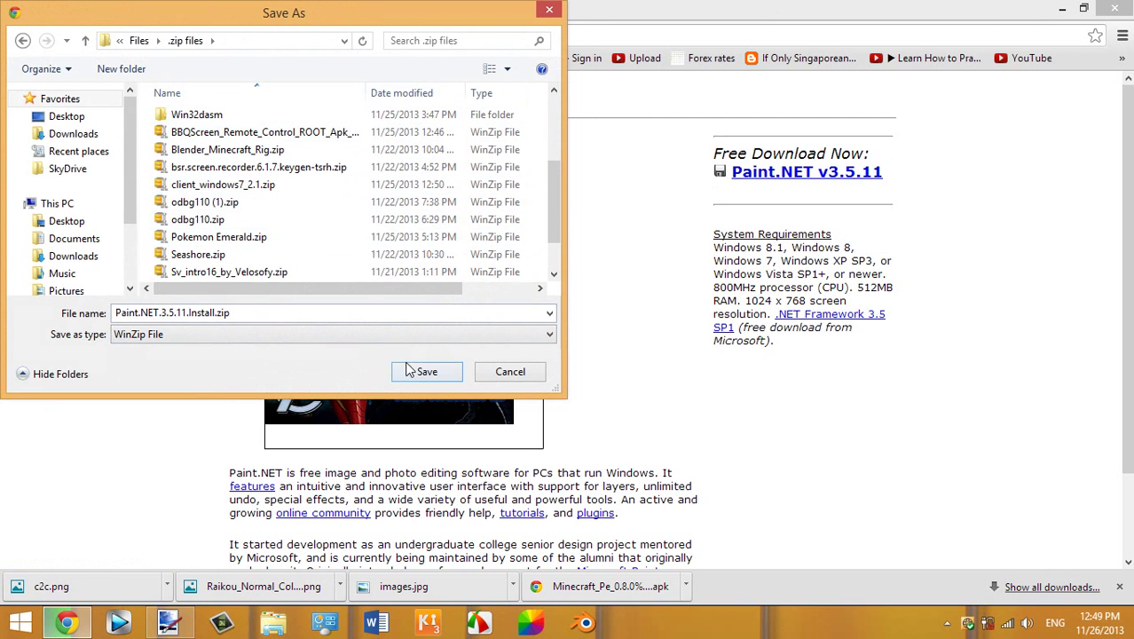
click(501, 379)
scroll(539, 280, down, 1)
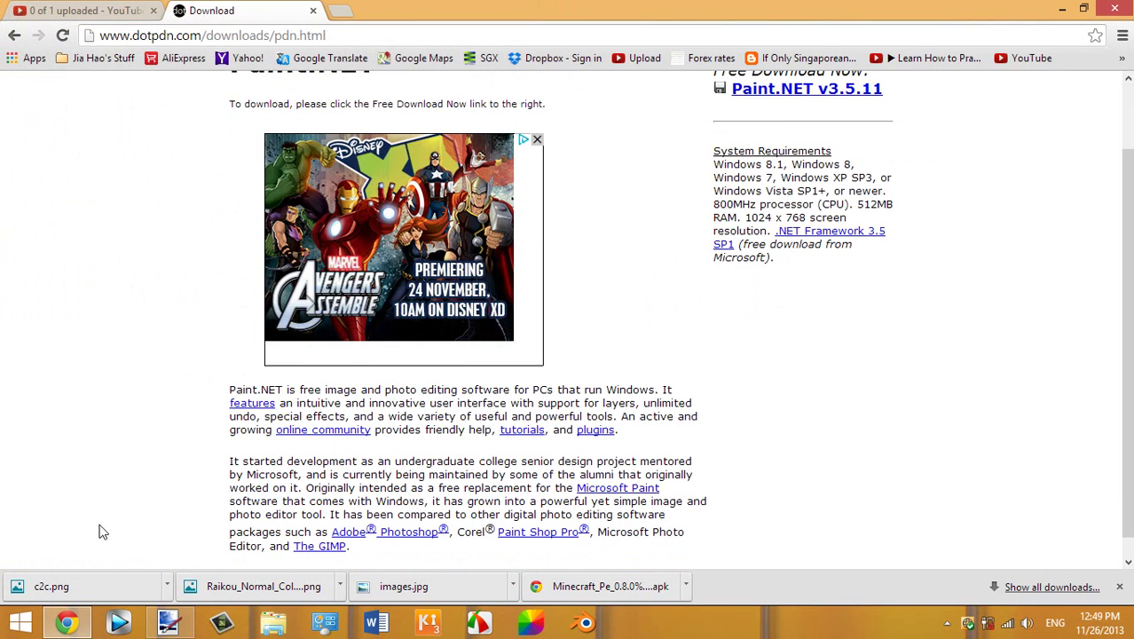
Step: Minimize the Paint.NET and Chrome windows to reveal the desktop
click(166, 624)
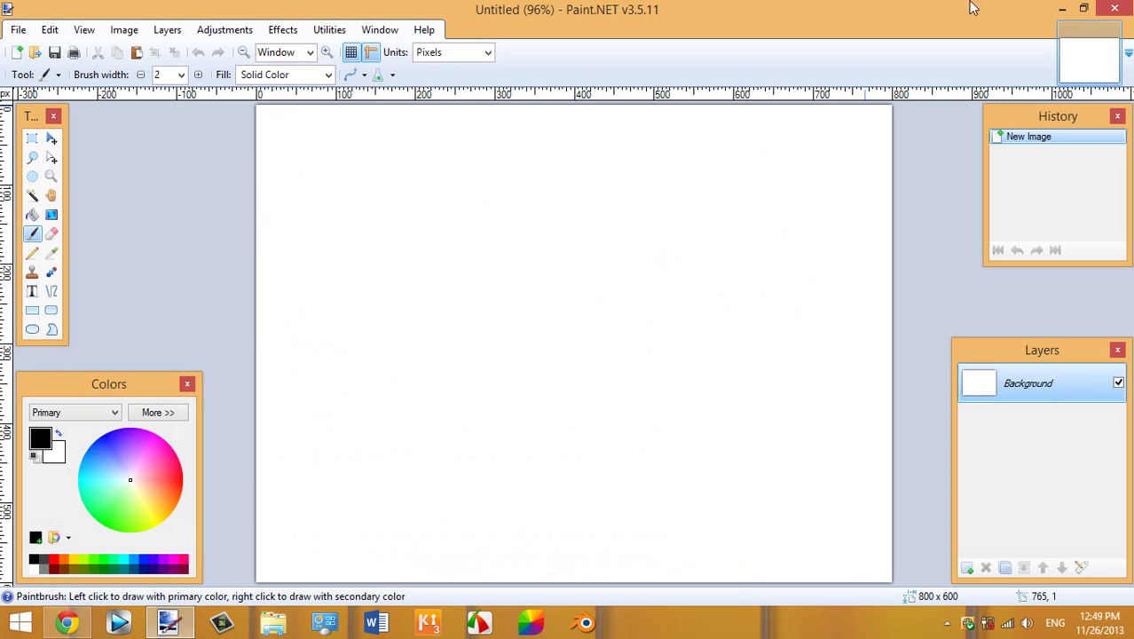
click(1060, 9)
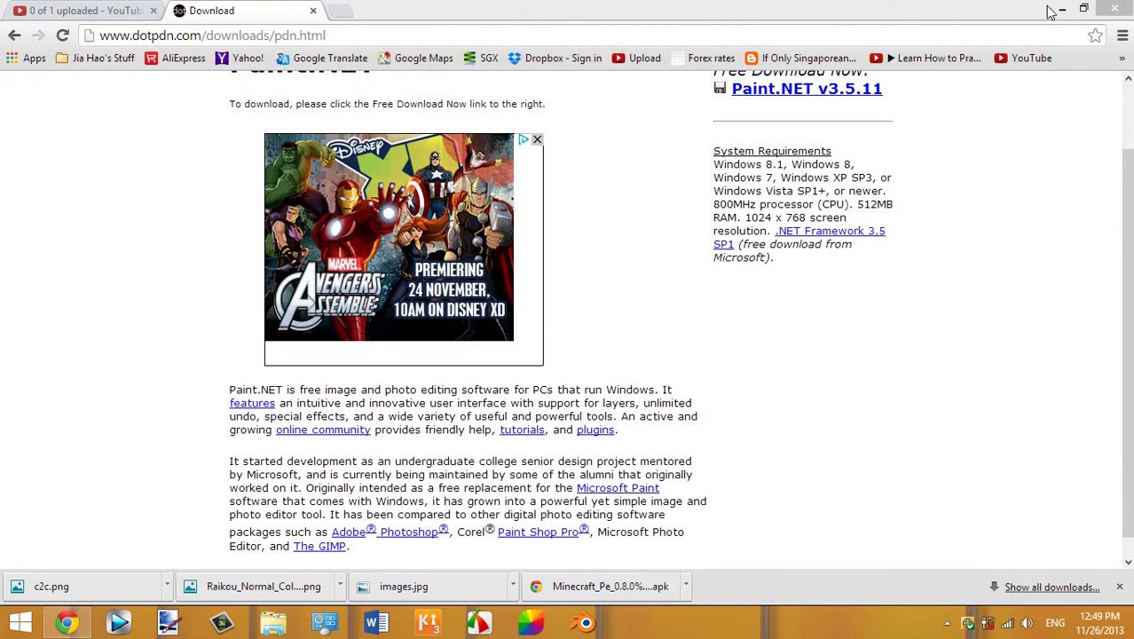
click(1058, 9)
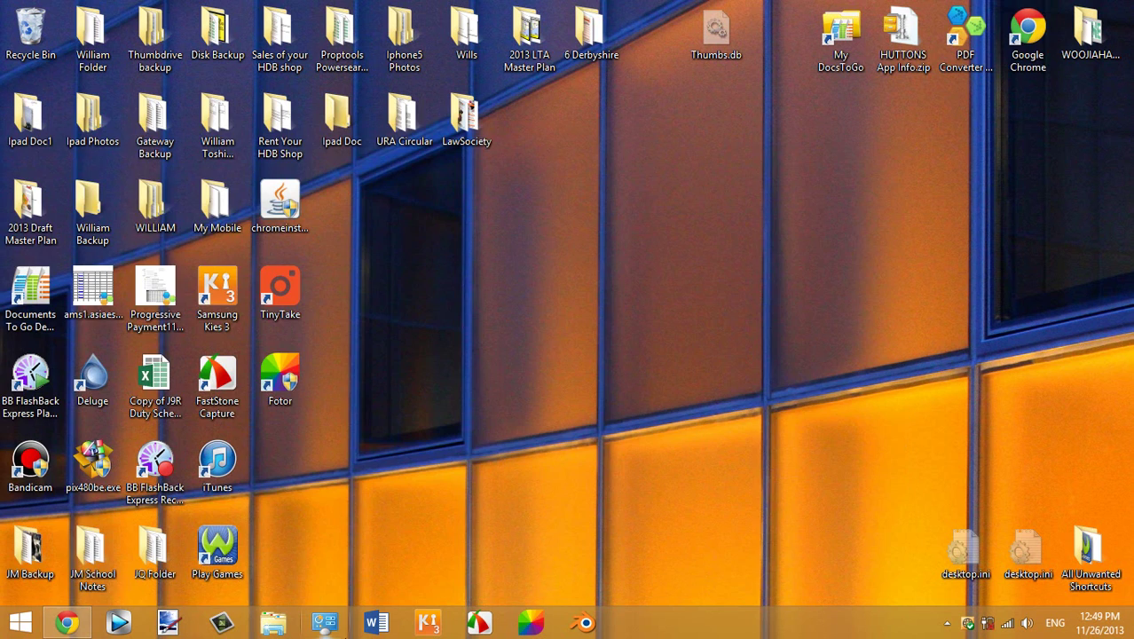
Step: Unpin Vegas Pro 12.0 from the taskbar
right_click(142, 619)
click(144, 581)
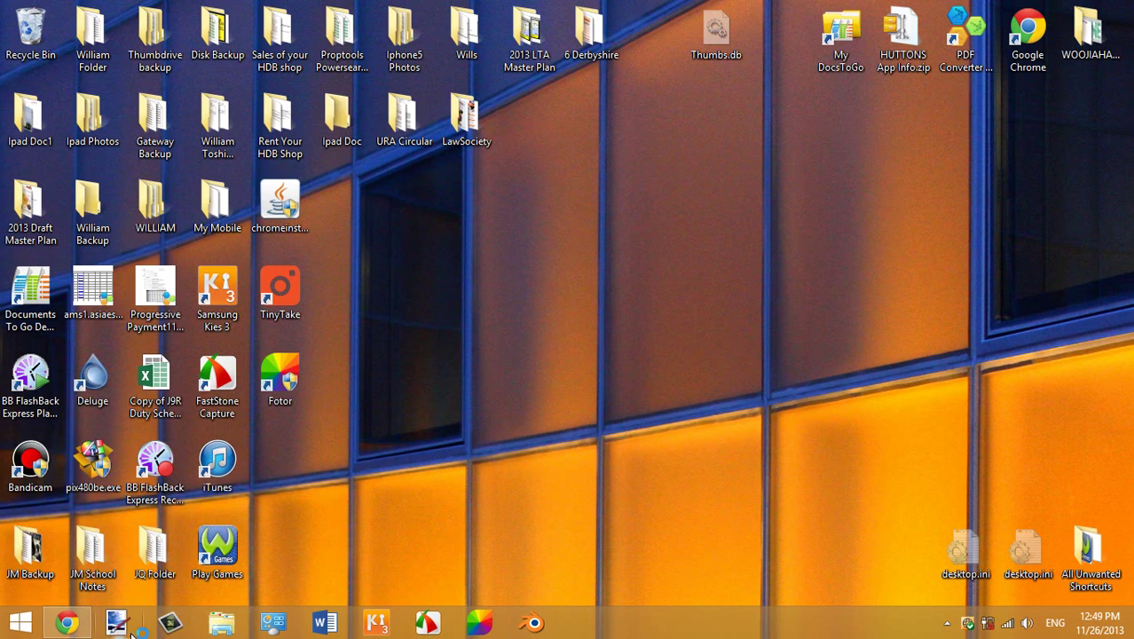
Step: Launch Vegas Pro 12.0 from the Start screen, place it directly after Chrome on the taskbar and keep it pinned there
click(20, 623)
scroll(566, 355, down, 5)
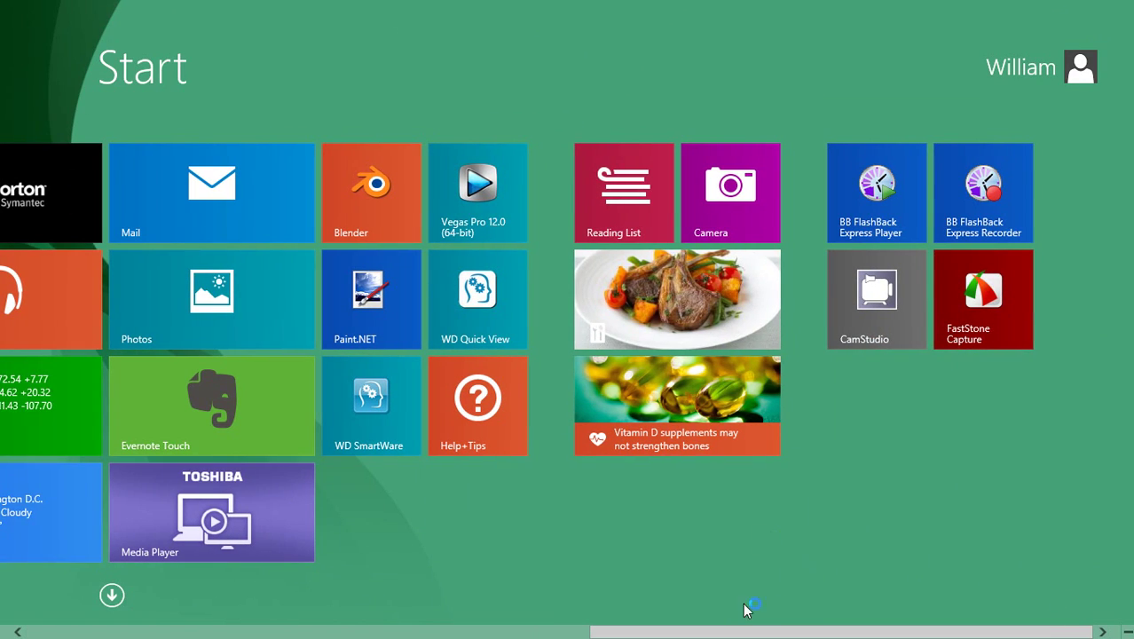
right_click(478, 191)
click(100, 570)
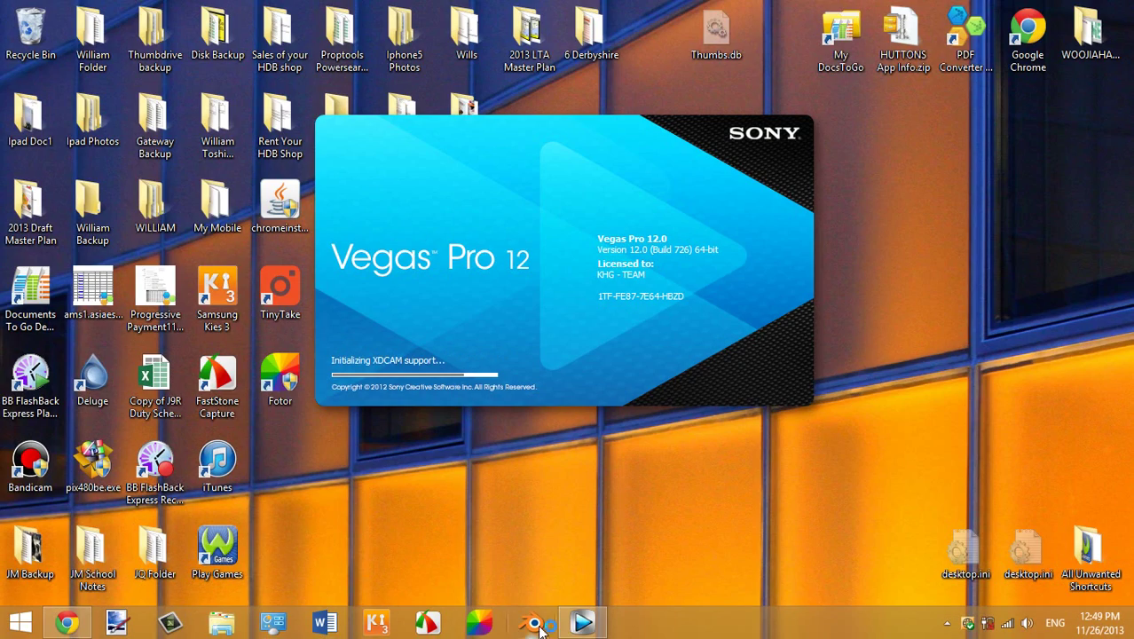
drag(539, 628, 118, 587)
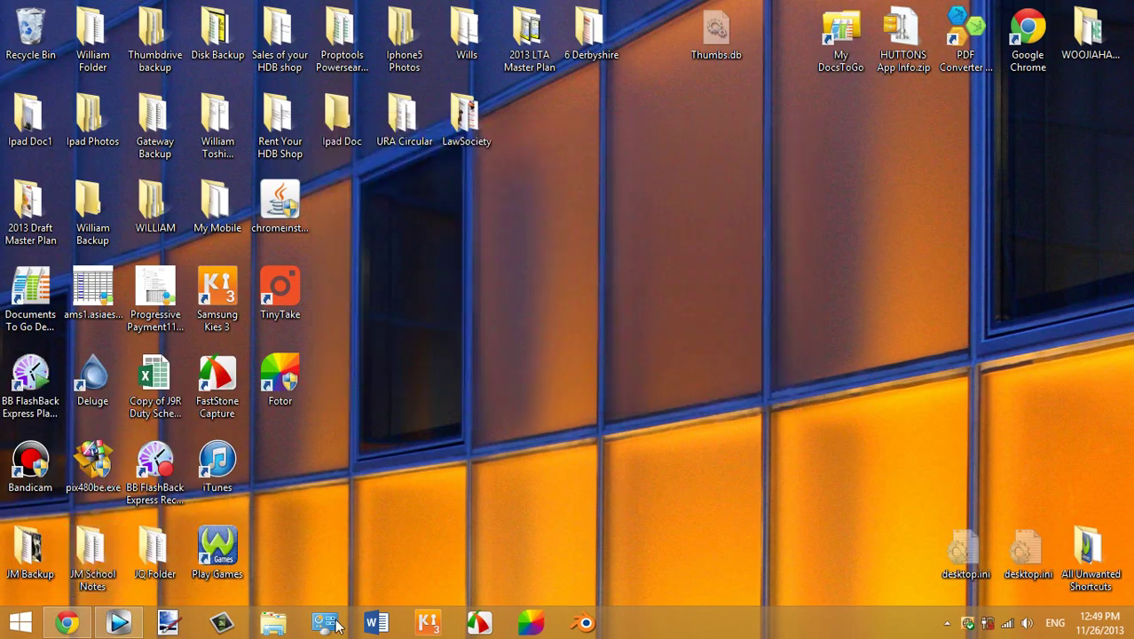
right_click(118, 623)
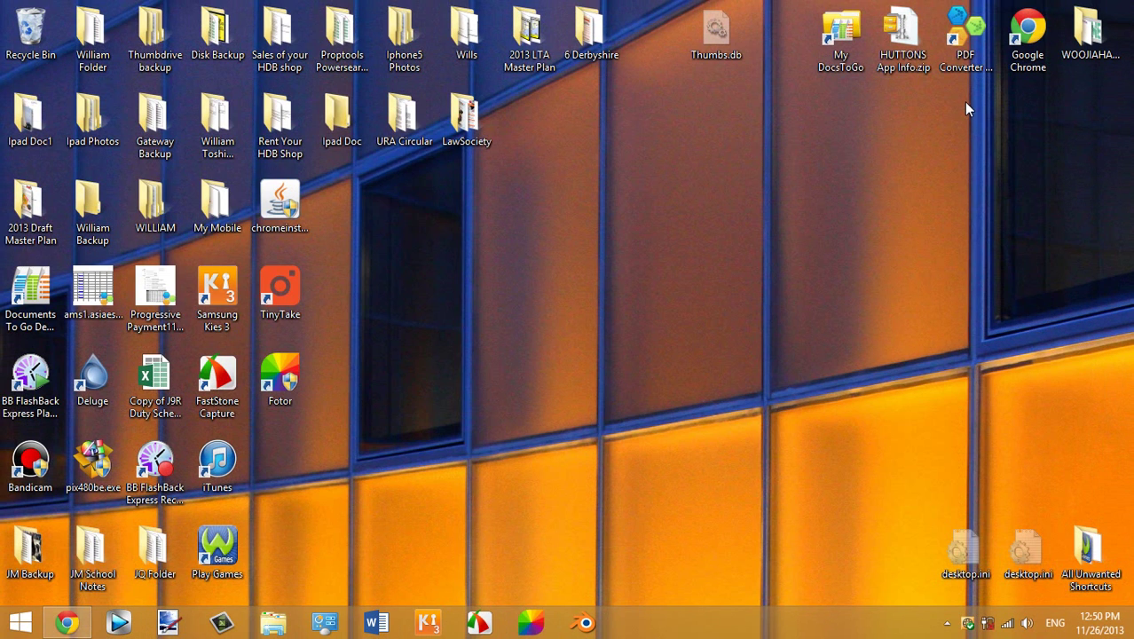
Step: Search the installed apps for "pa" and launch Paint.NET
key(XF86AudioLowerVolume)
click(20, 621)
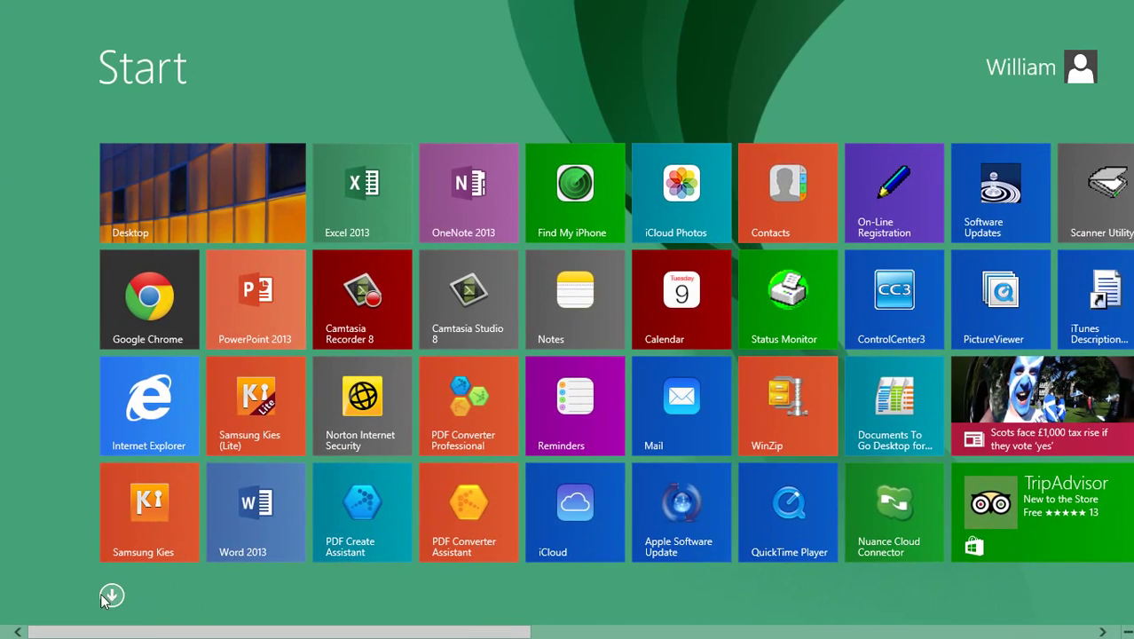
click(112, 595)
click(959, 75)
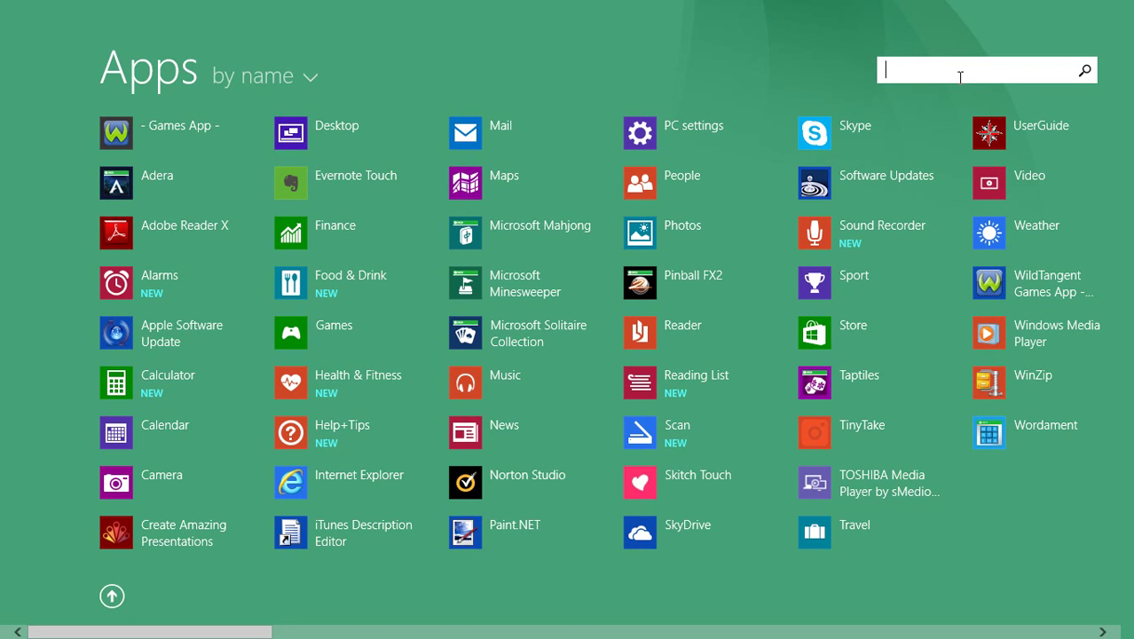
text(pia)
key(BackSpace)
key(BackSpace)
text(a)
click(158, 200)
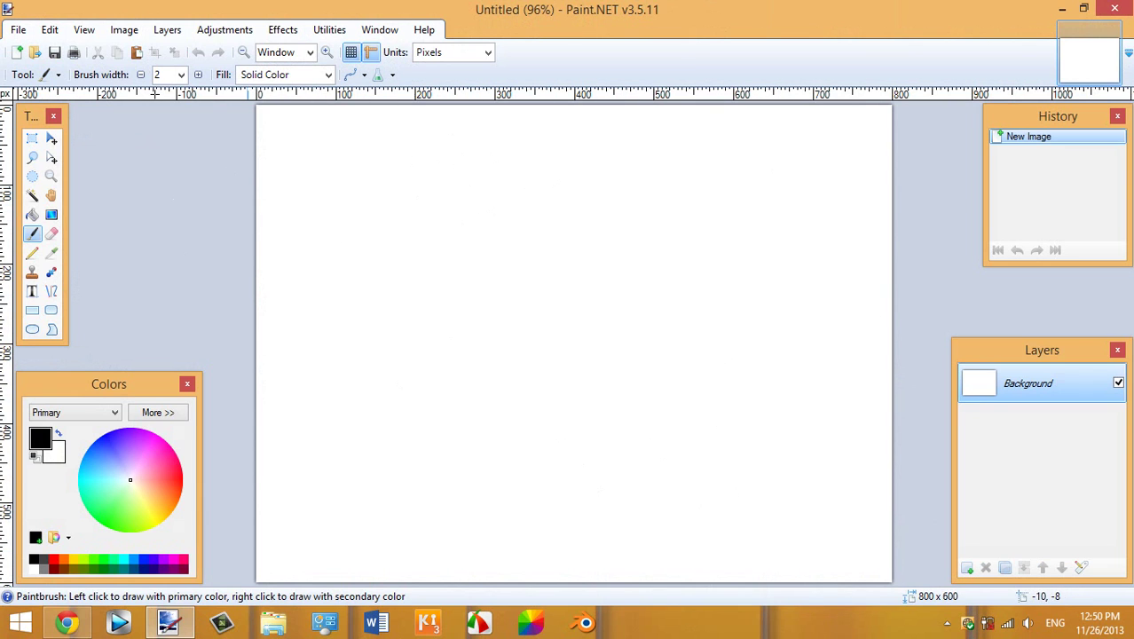
Step: Close the floating Tools window and look at the list of available drawing tools
click(35, 75)
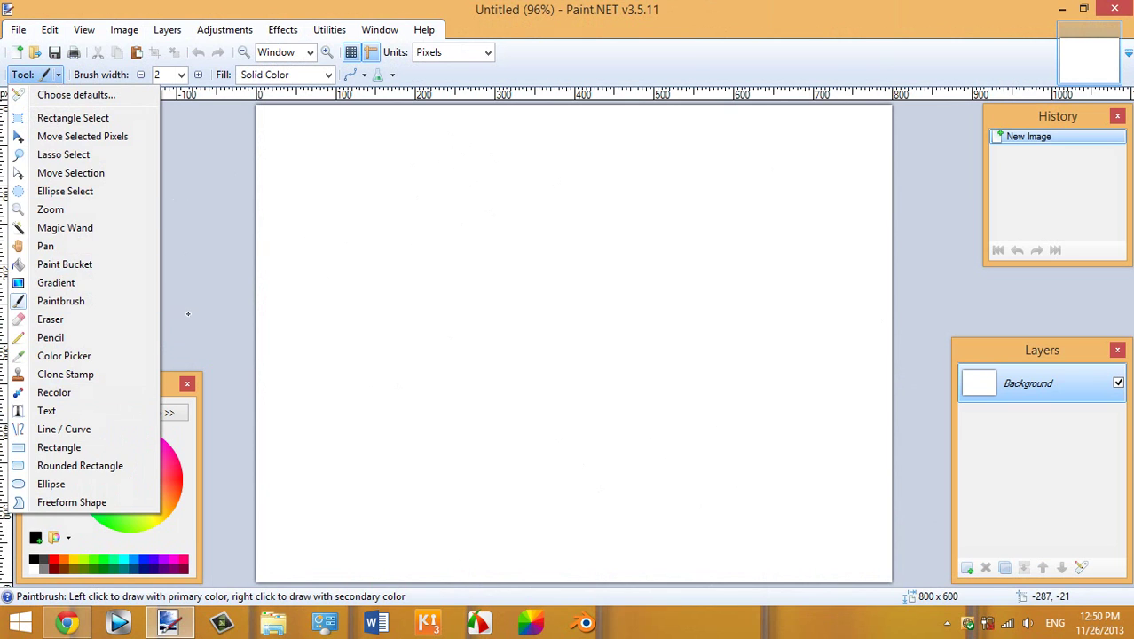
click(186, 314)
click(52, 118)
click(44, 74)
click(49, 76)
click(49, 76)
click(240, 261)
Step: Close the Colors, Layers and History windows, and restore all floating windows with Reset Window Locations
click(188, 384)
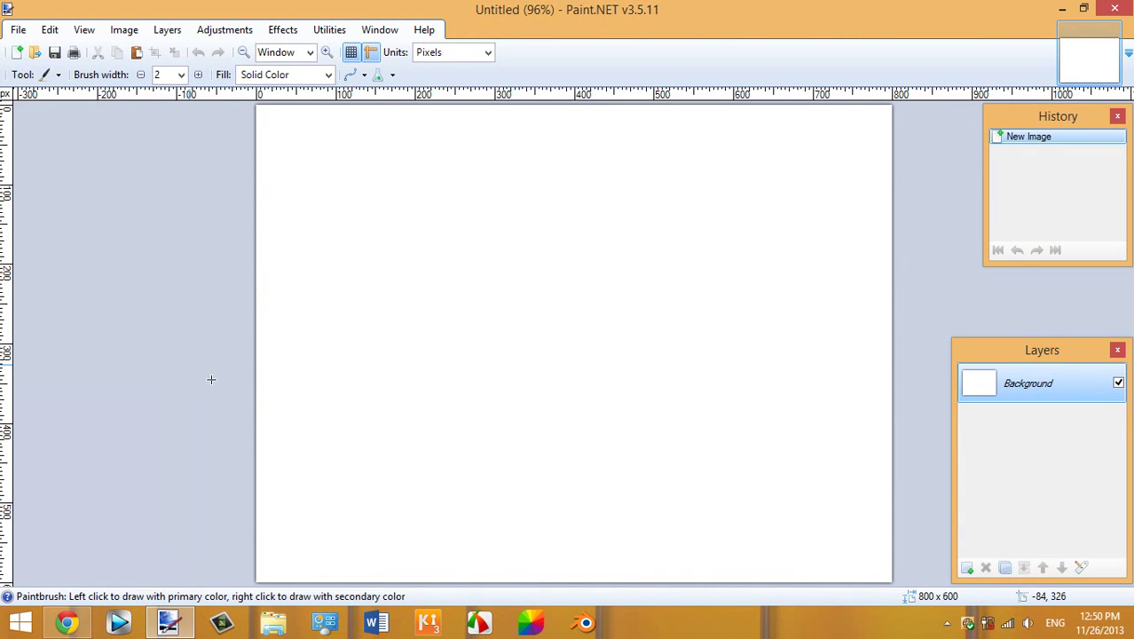
click(1116, 350)
click(1117, 115)
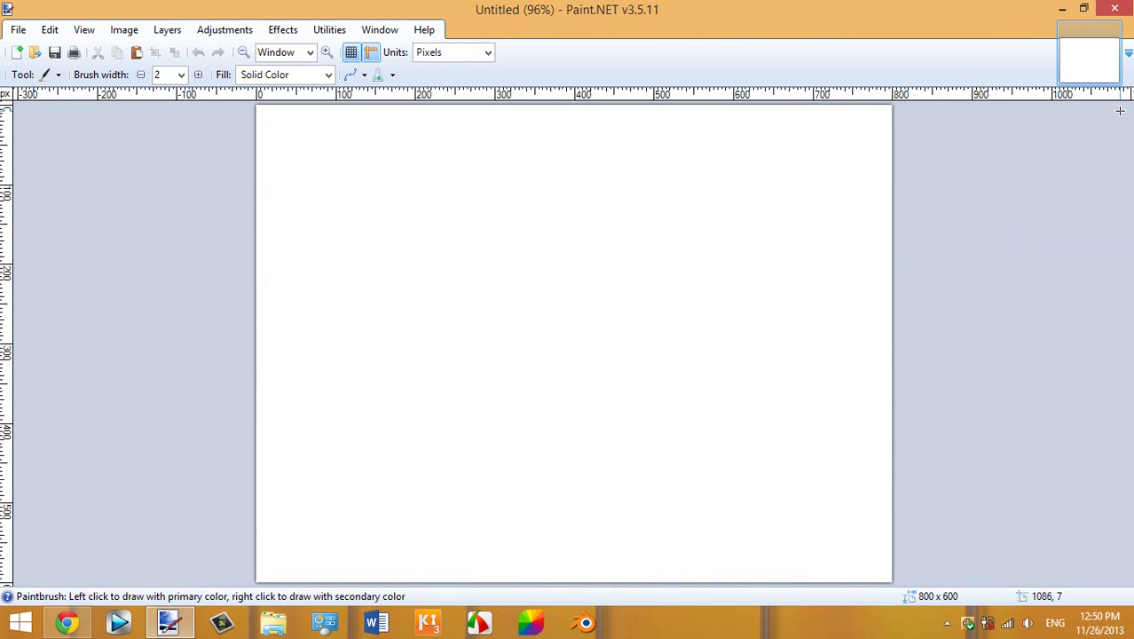
click(380, 30)
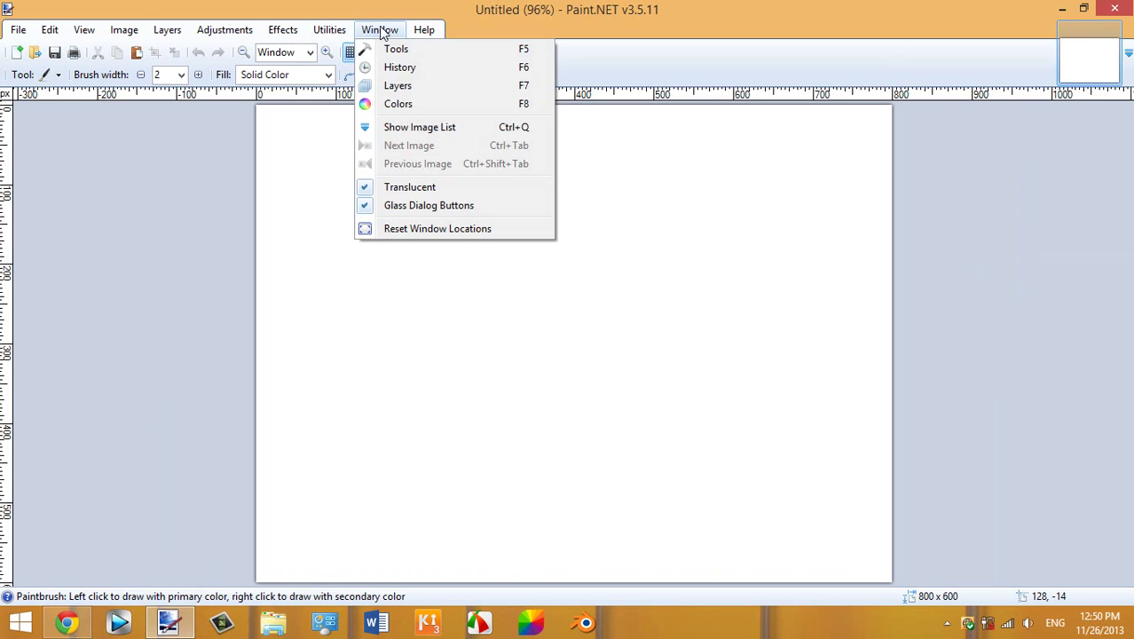
click(444, 229)
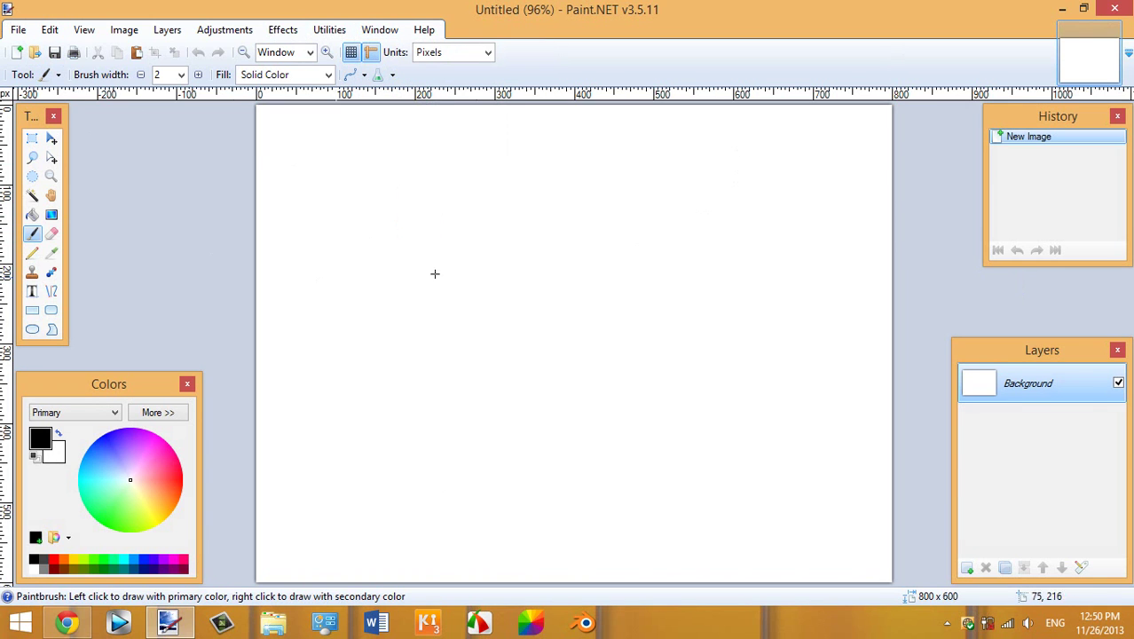
Step: Create a new image 1280 pixels wide and 720 pixels high
click(17, 30)
click(40, 49)
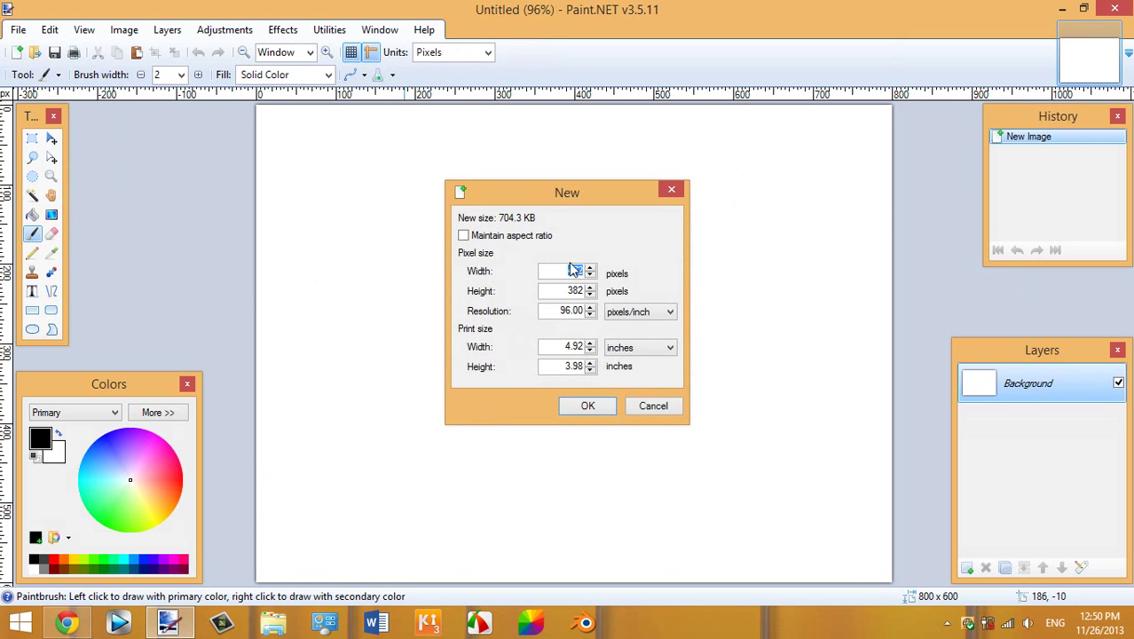
text(1280)
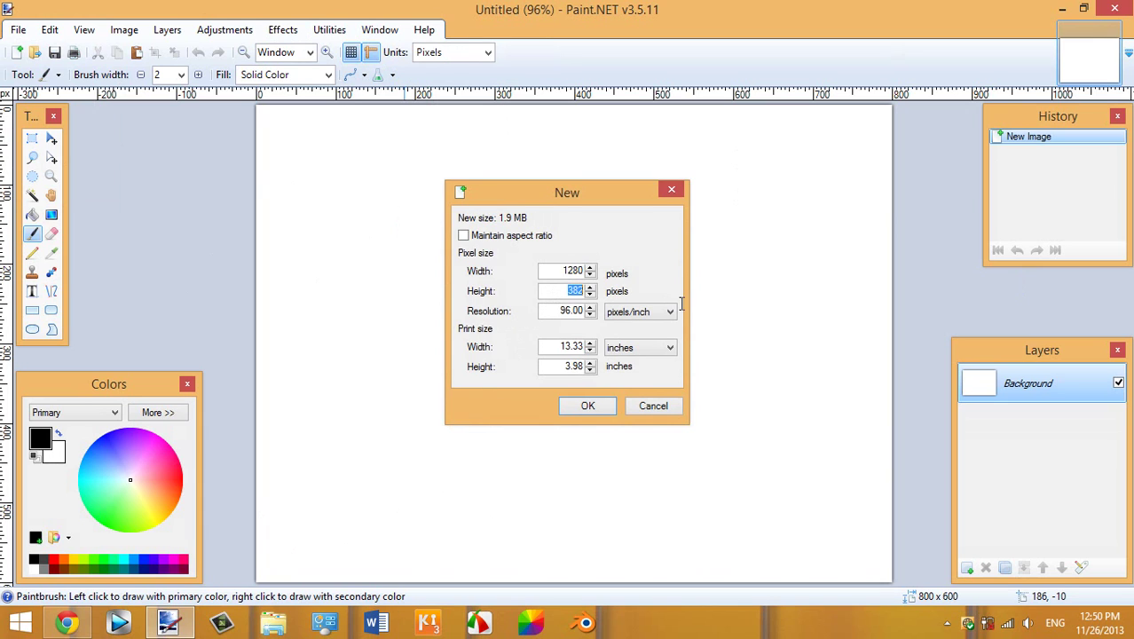
text(720)
click(591, 406)
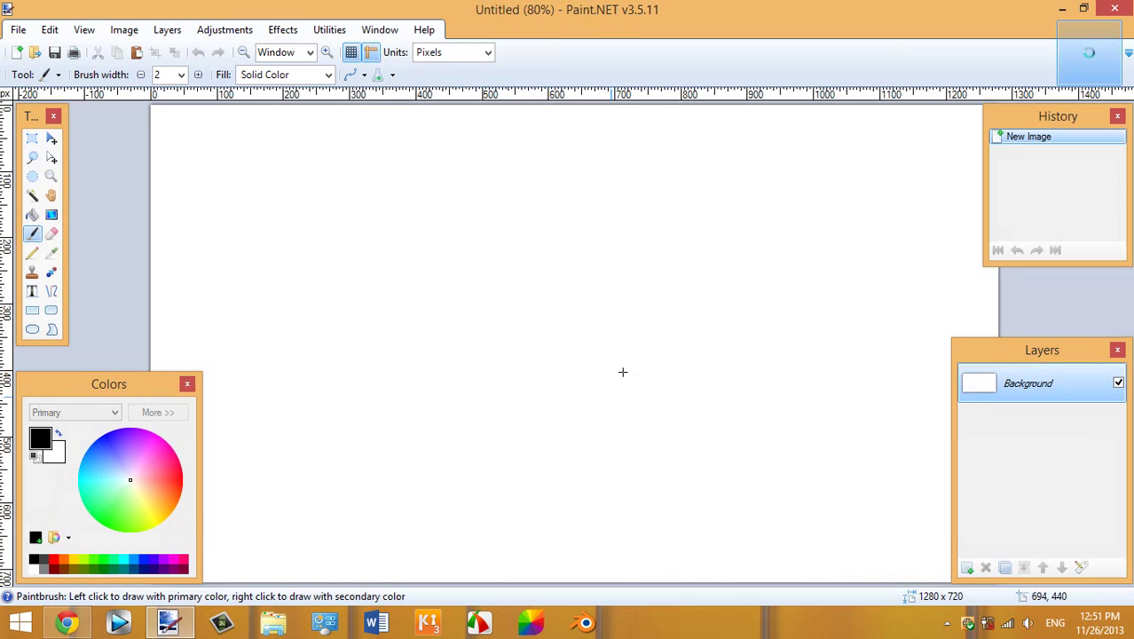
Step: Bring up the Open dialog and enlarge it to view the pictures in the Images folder
click(37, 53)
mouse_move(553, 134)
mouse_down()
mouse_move(541, 301)
mouse_move(550, 142)
mouse_up()
drag(553, 203, 532, 147)
drag(566, 257, 1126, 596)
double_click(50, 23)
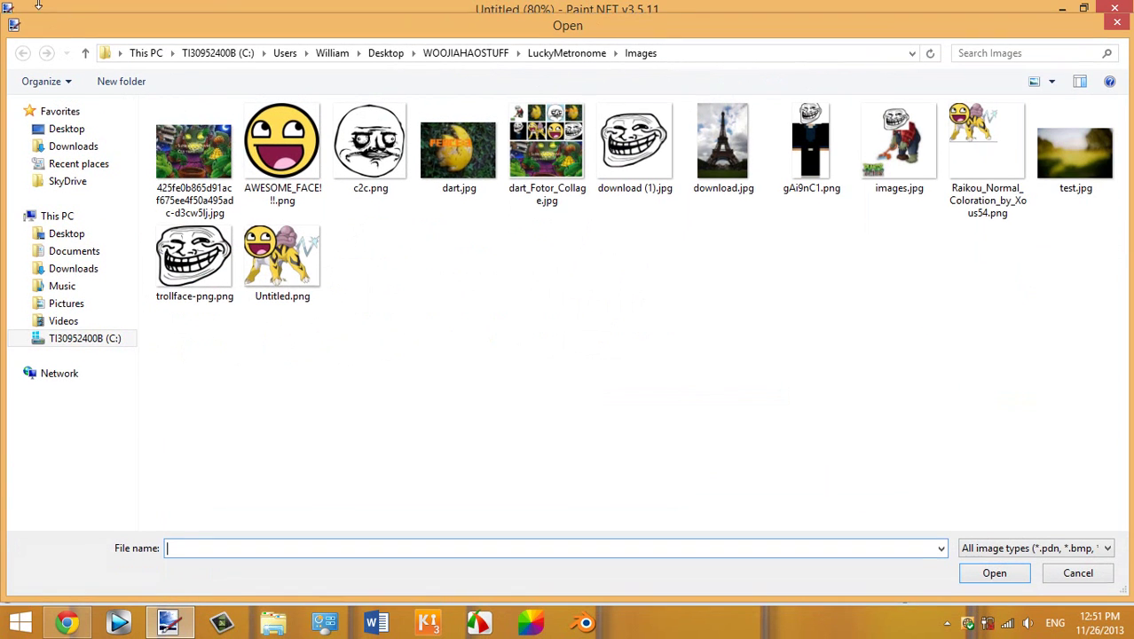
Step: Switch to Chrome, search for "google images.com" and open the Google Images page
click(466, 40)
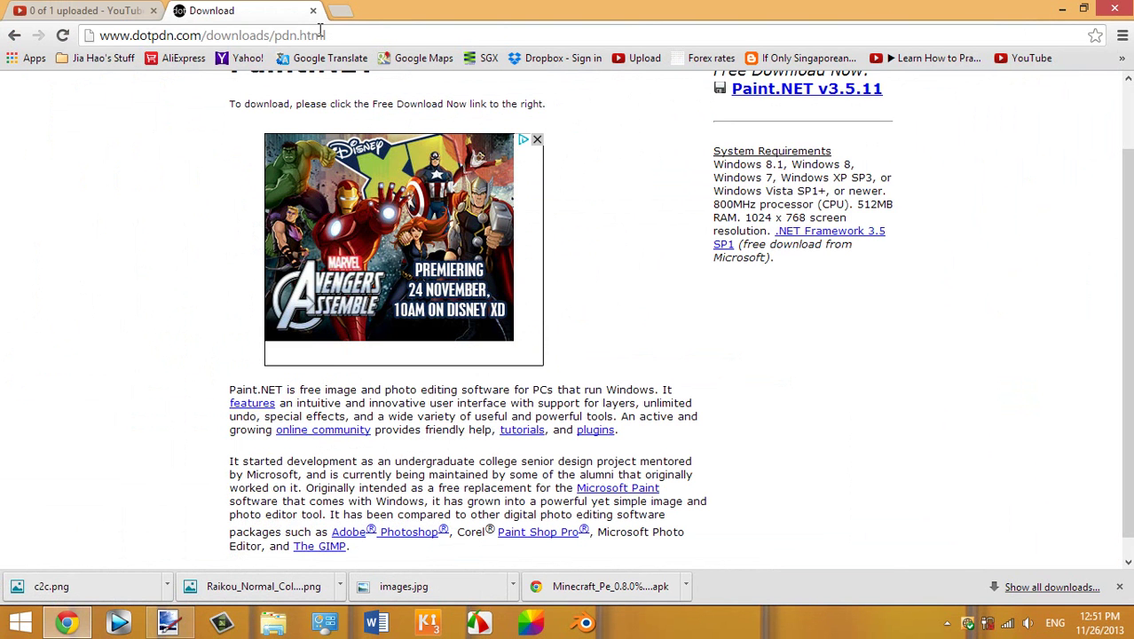
click(312, 36)
text(goo)
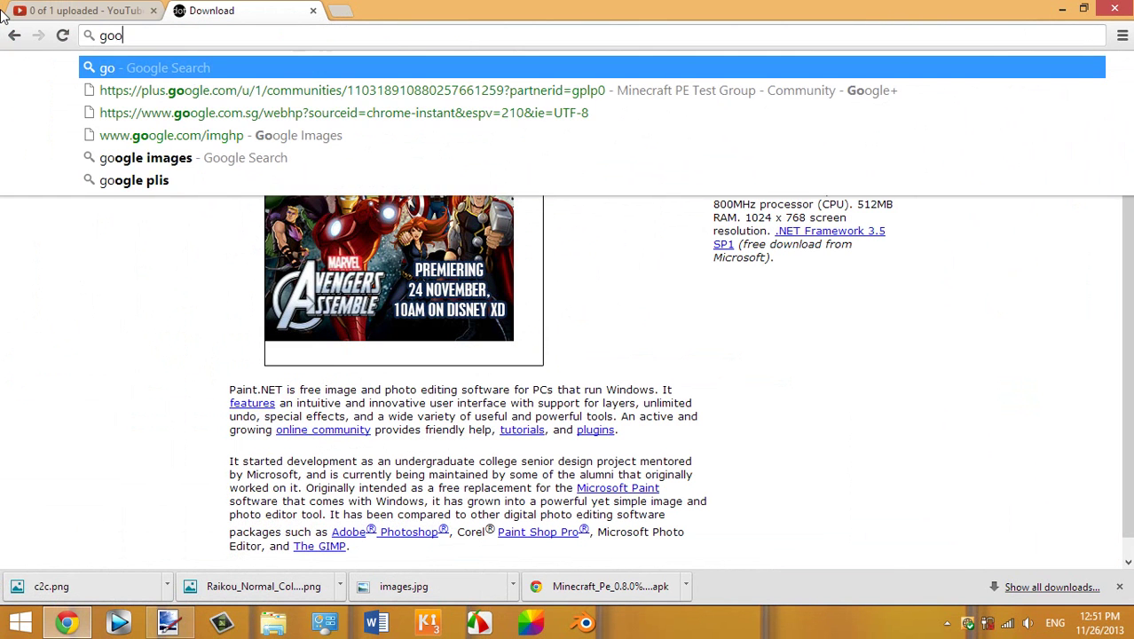
text(gle images.com)
key(Return)
click(170, 223)
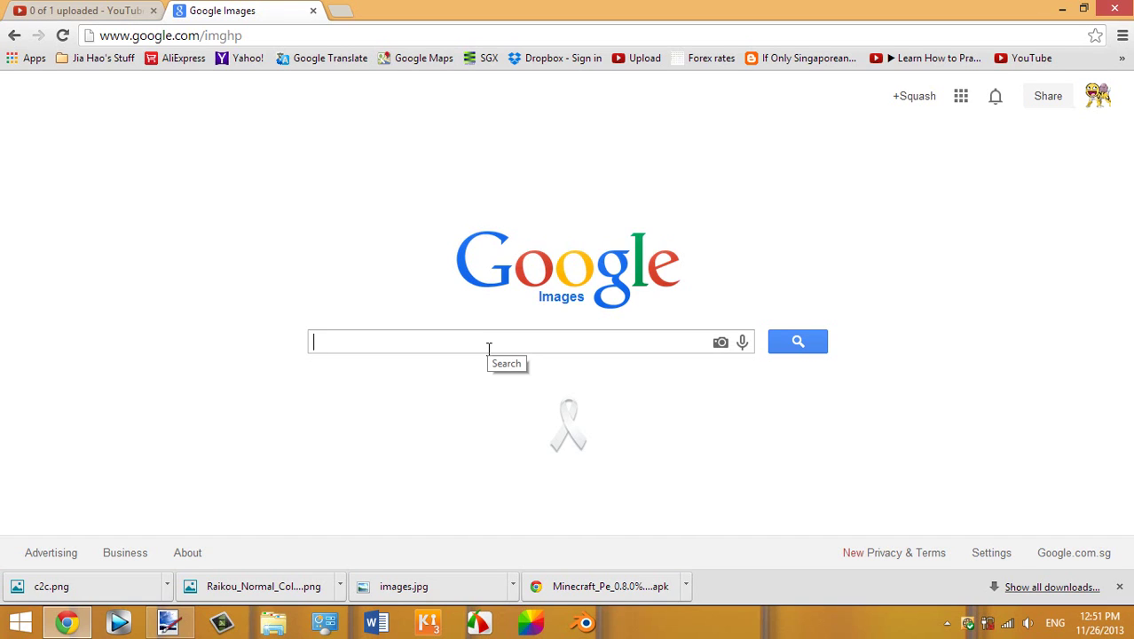
Step: Search Google Images for "charizard png image" and open the preview of the first result
text(char)
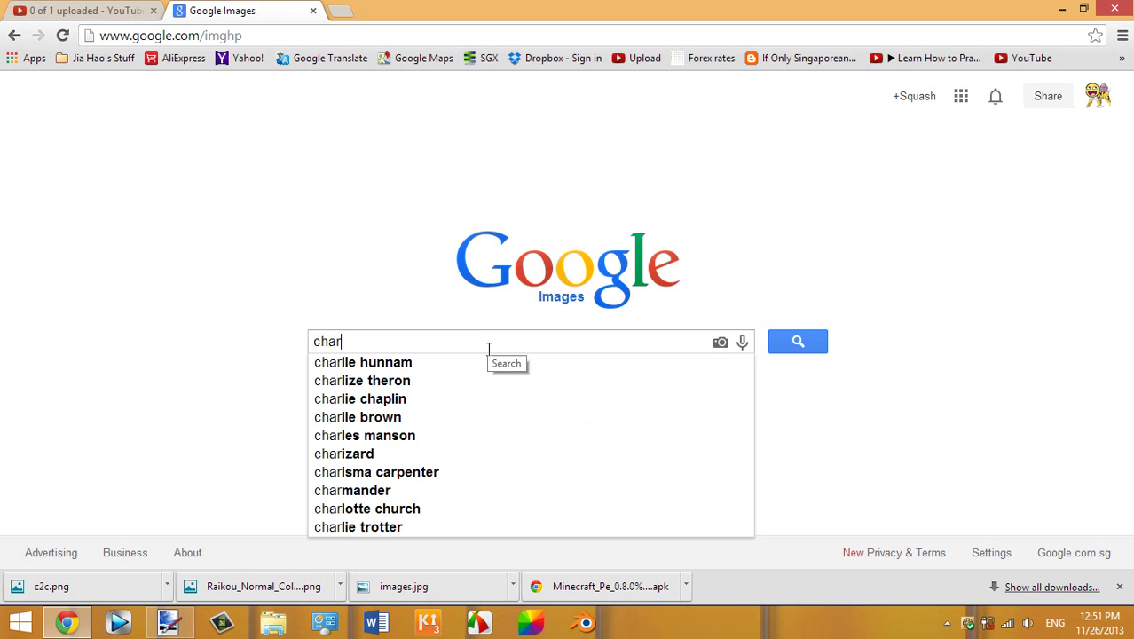
text(izard pm)
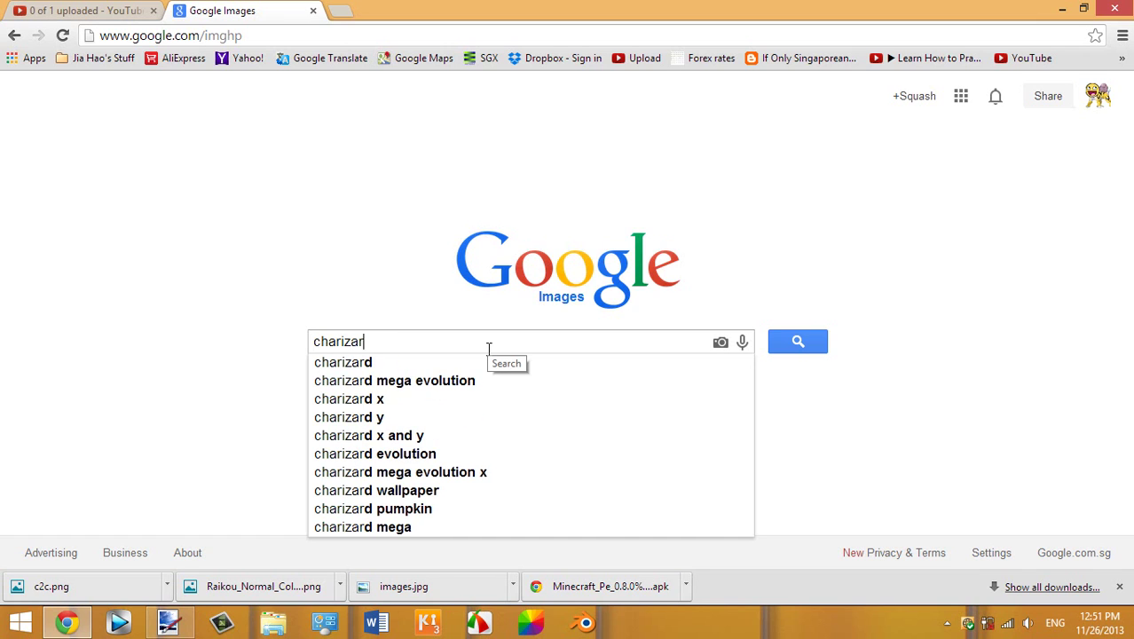
key(BackSpace)
text(ng image)
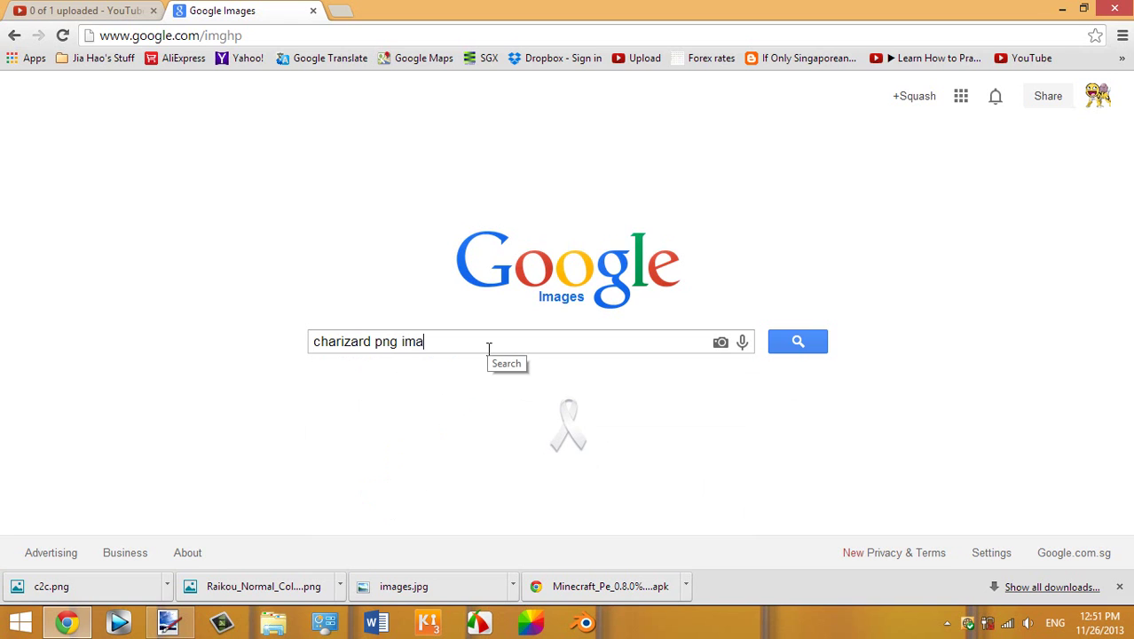
key(Return)
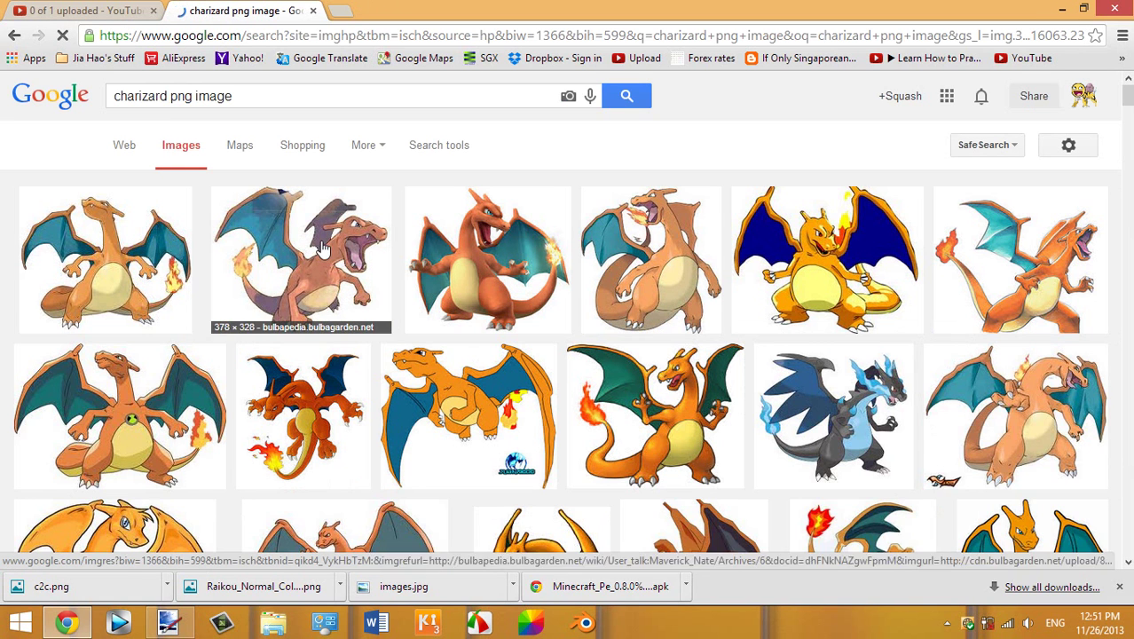
click(98, 242)
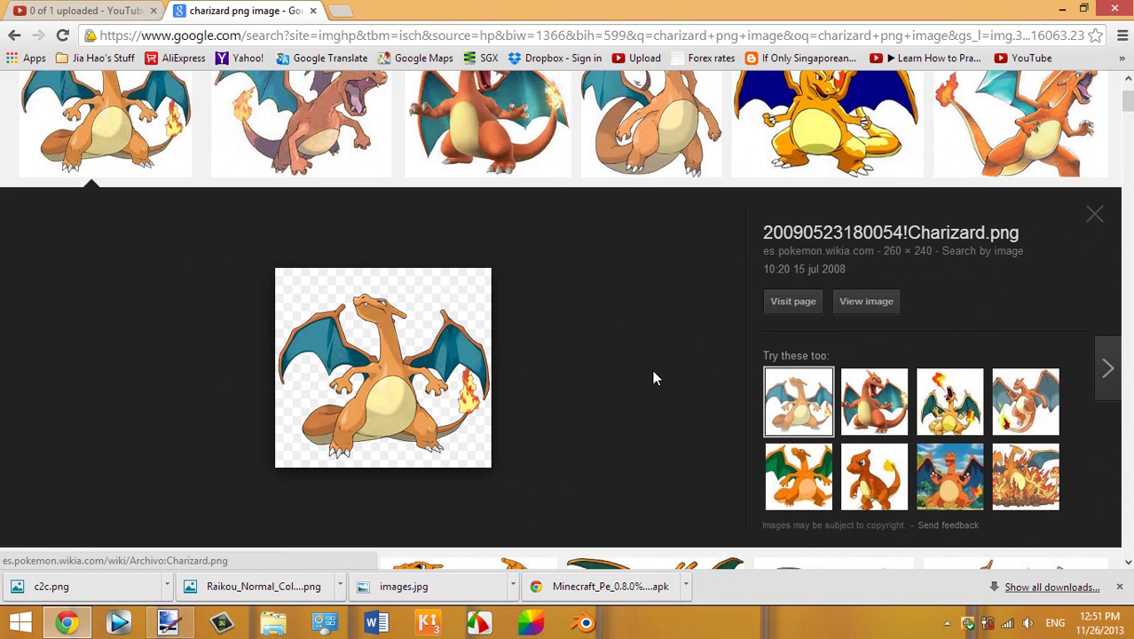
Step: Examine the checkered background of the previewed Charizard picture up close
key(ctrl+plus)
key(ctrl+plus)
key(ctrl+plus)
key(ctrl+plus)
key(ctrl+plus)
key(ctrl+plus)
key(ctrl+plus)
key(ctrl+plus)
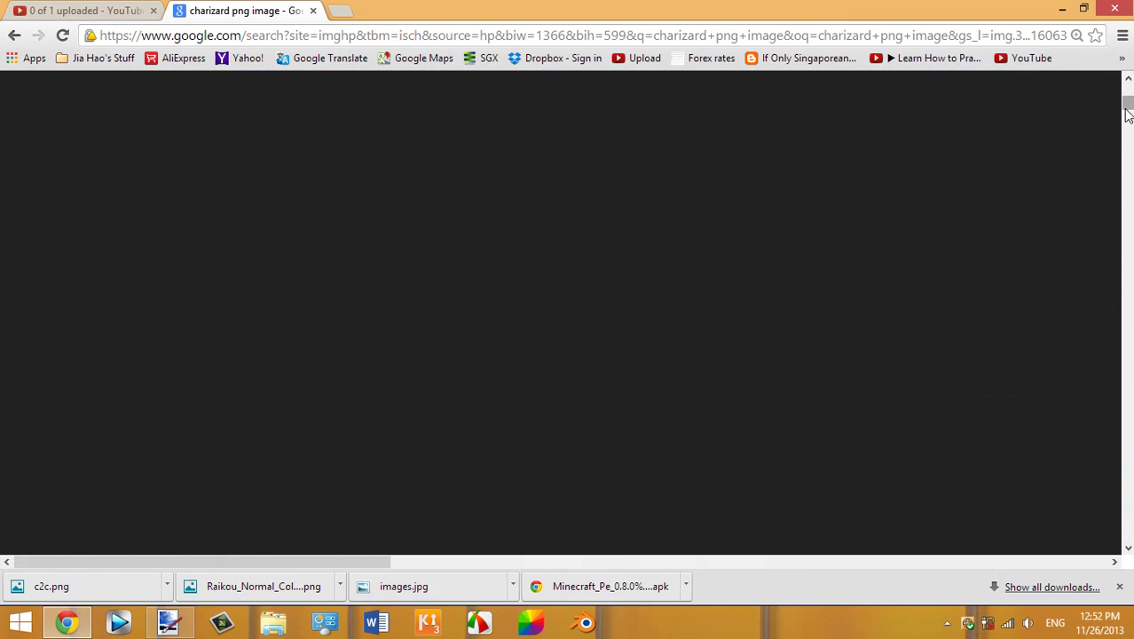
scroll(1126, 124, down, 10)
scroll(1126, 142, up, 10)
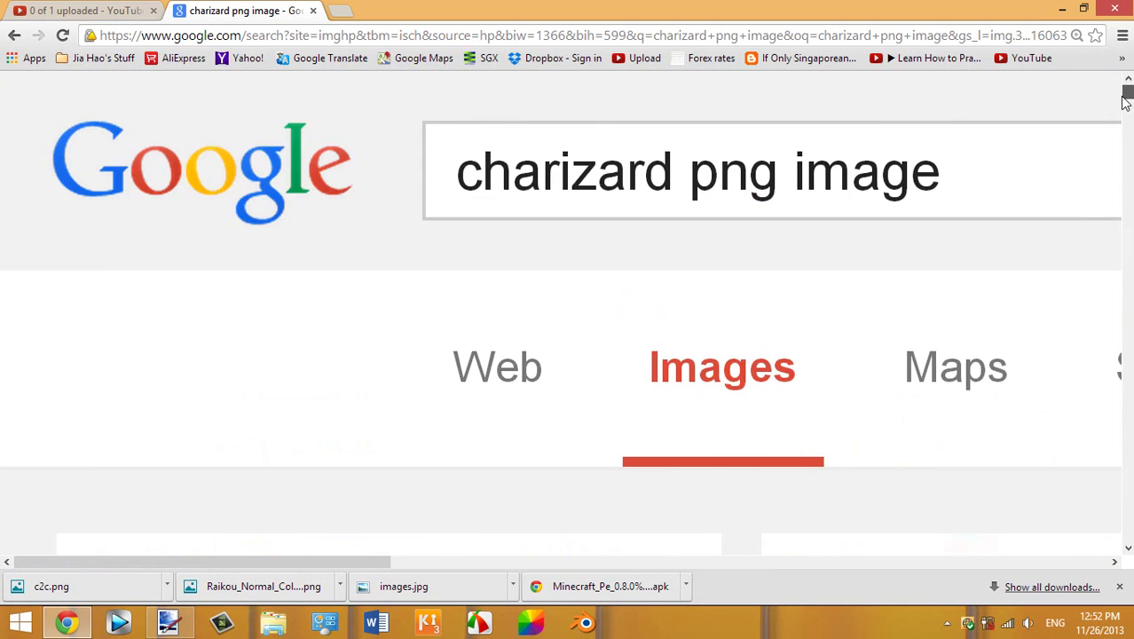
drag(1125, 99, 1124, 116)
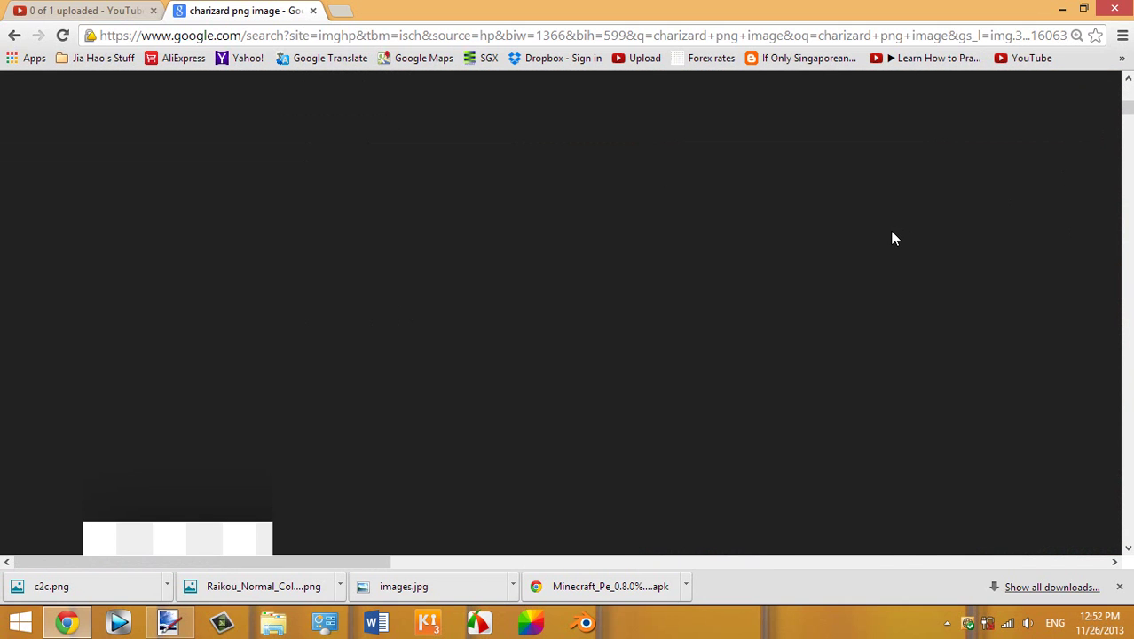
key(ctrl+minus)
key(ctrl+minus)
key(ctrl+minus)
key(ctrl+minus)
key(ctrl+minus)
key(ctrl+minus)
key(ctrl+minus)
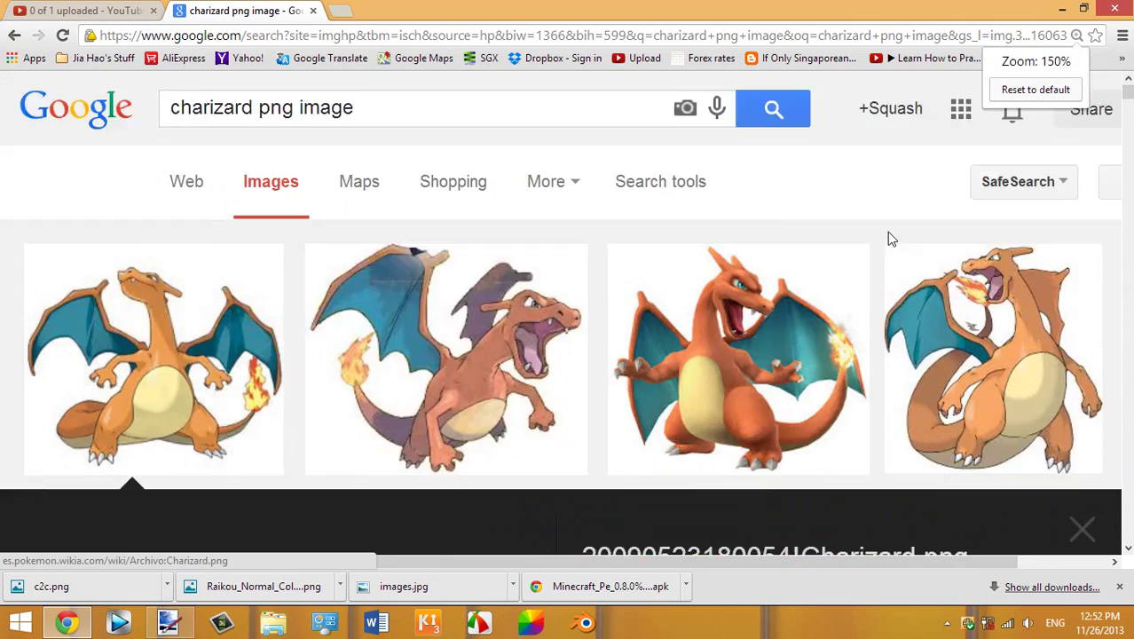
key(ctrl+minus)
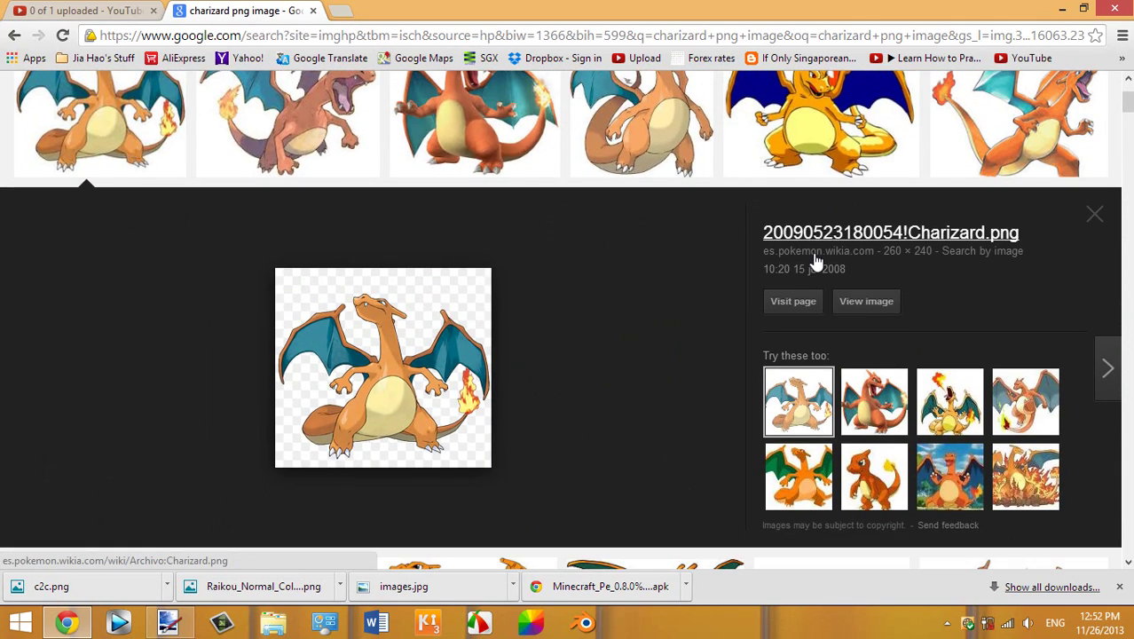
click(848, 301)
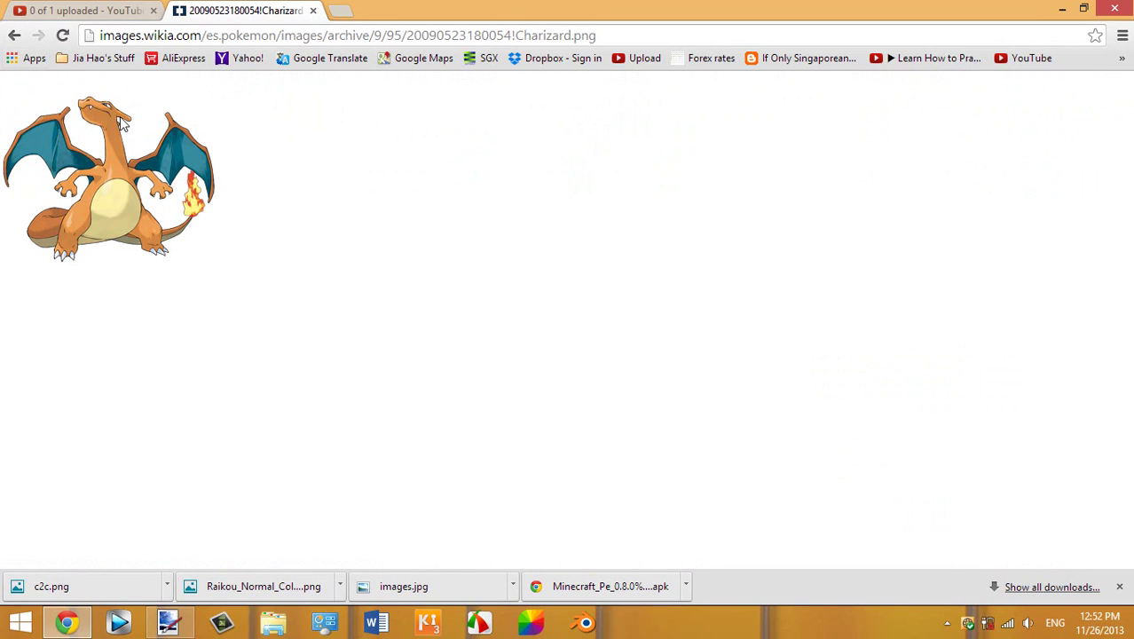
right_click(42, 184)
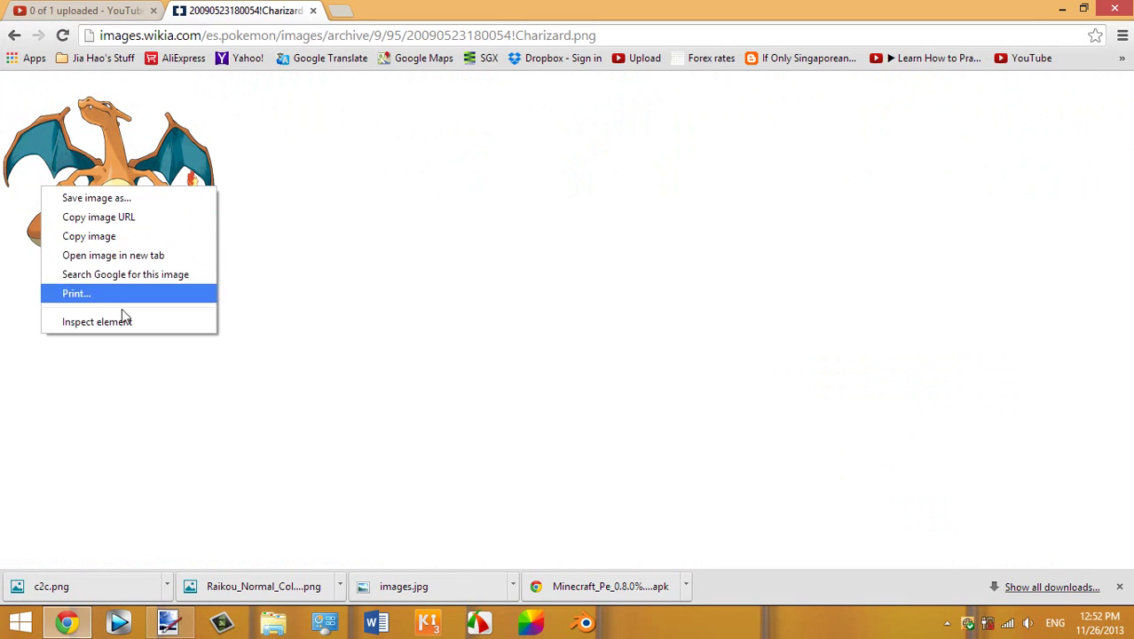
click(121, 193)
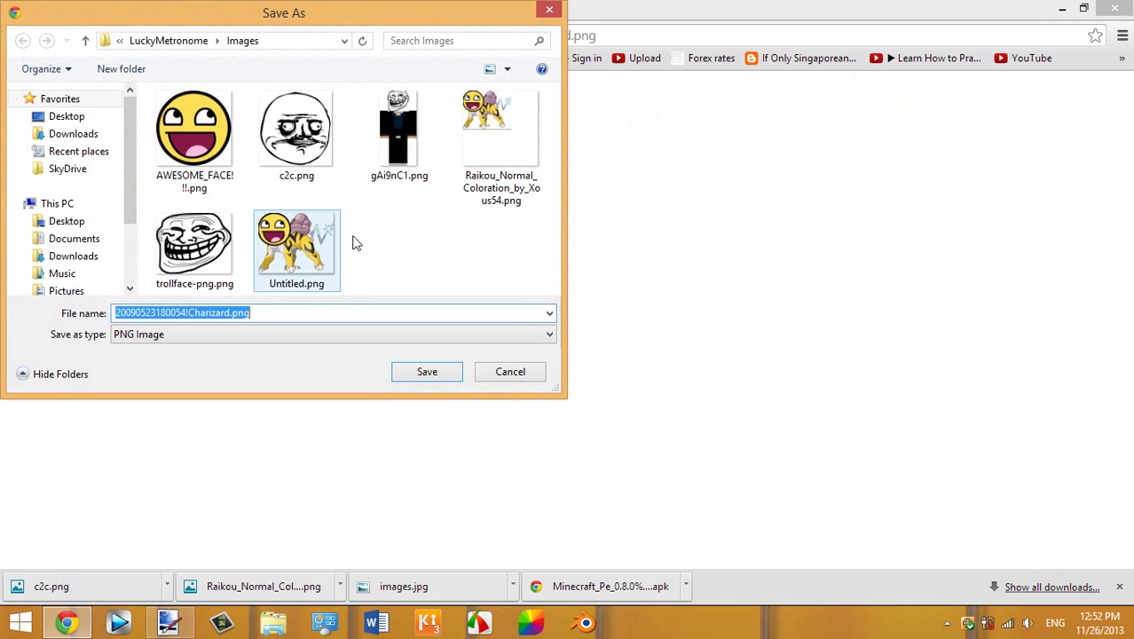
click(173, 334)
click(173, 333)
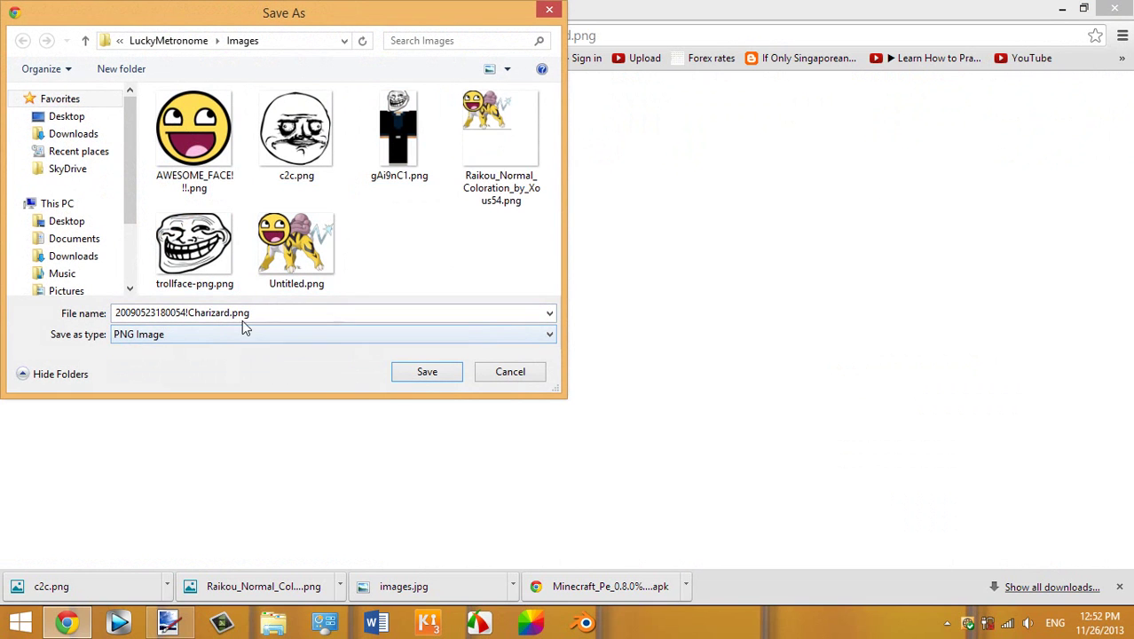
drag(117, 312, 246, 315)
click(451, 371)
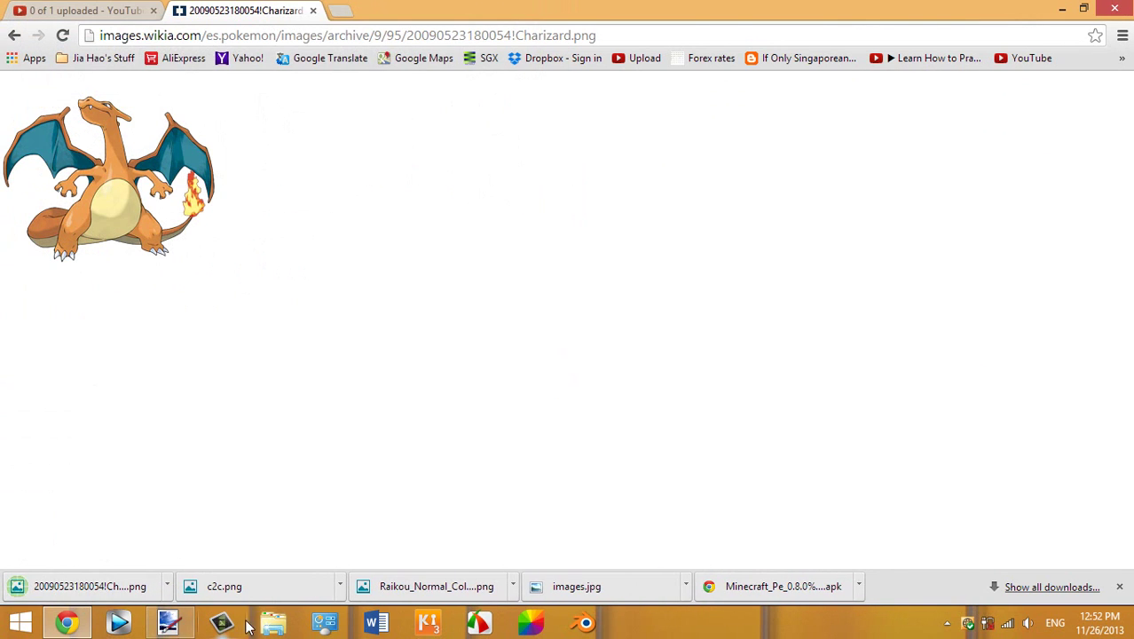
Step: Switch to File Explorer, browse from the Desktop to the LuckyMetronome folder and select its Images folder
click(274, 622)
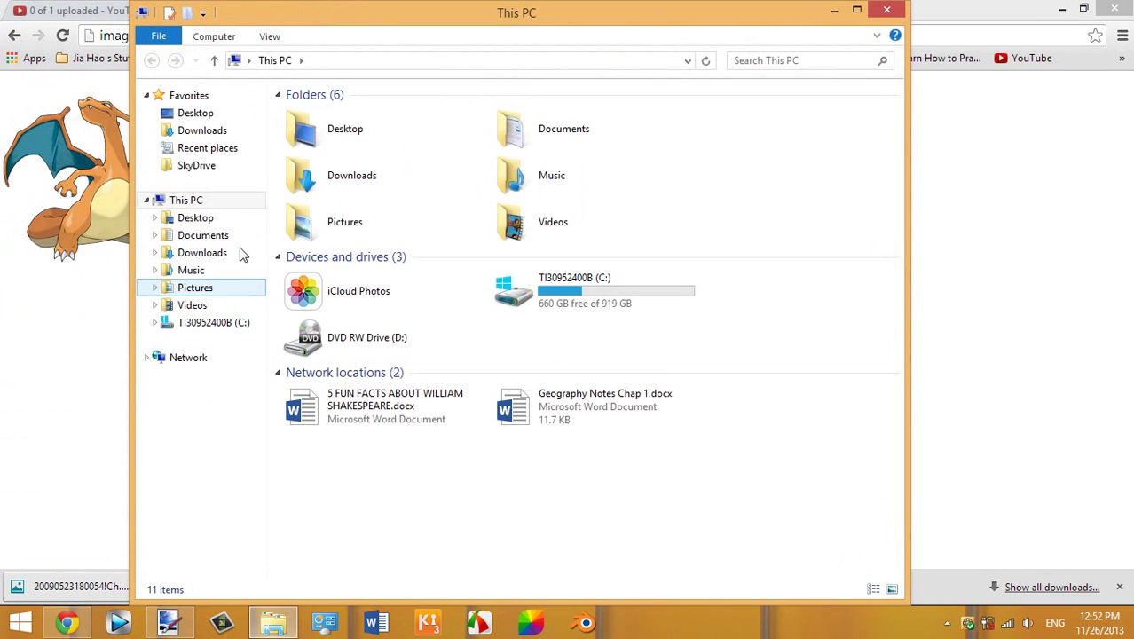
double_click(392, 134)
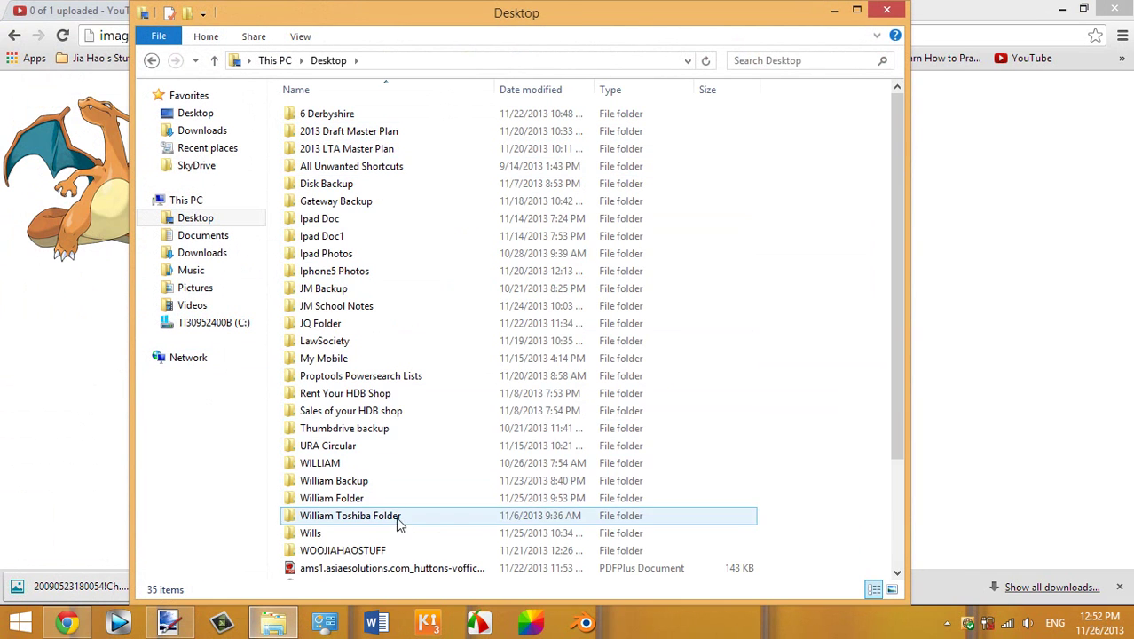
double_click(355, 550)
double_click(378, 149)
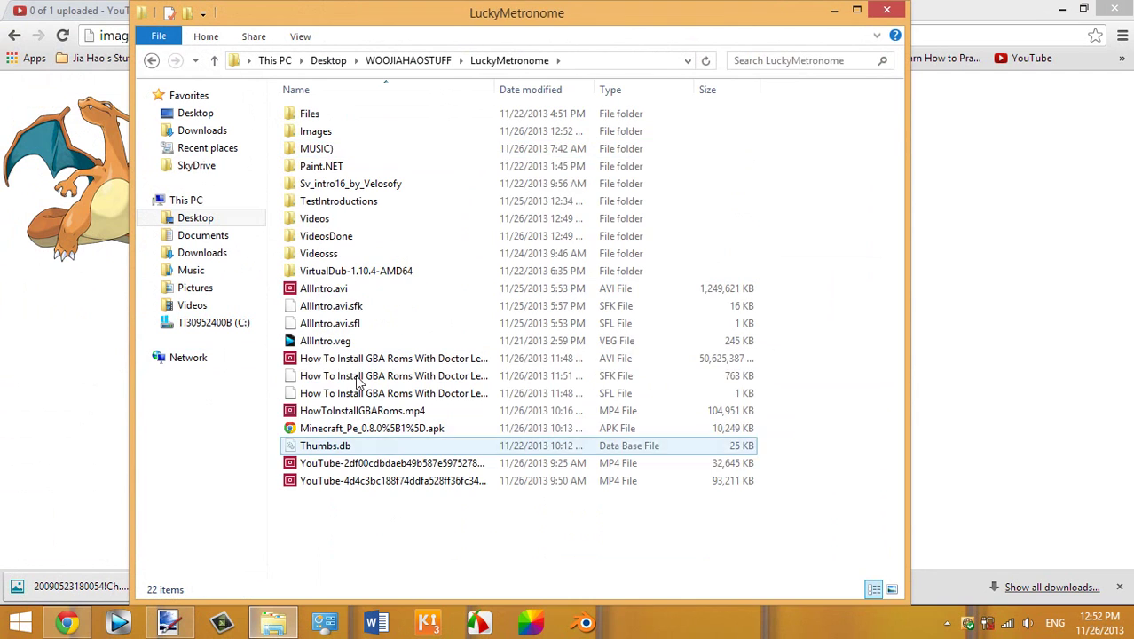
click(353, 133)
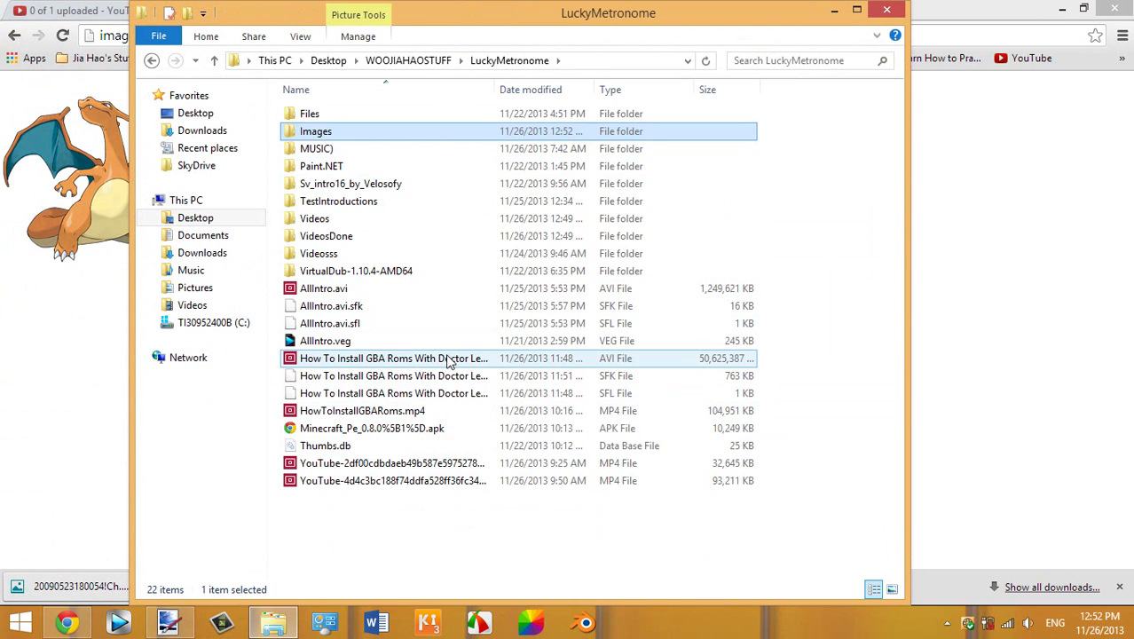
Step: Delete the two YouTube MP4 files and HowToInstallGBARoms.mp4 from the LuckyMetronome folder
drag(475, 436, 480, 471)
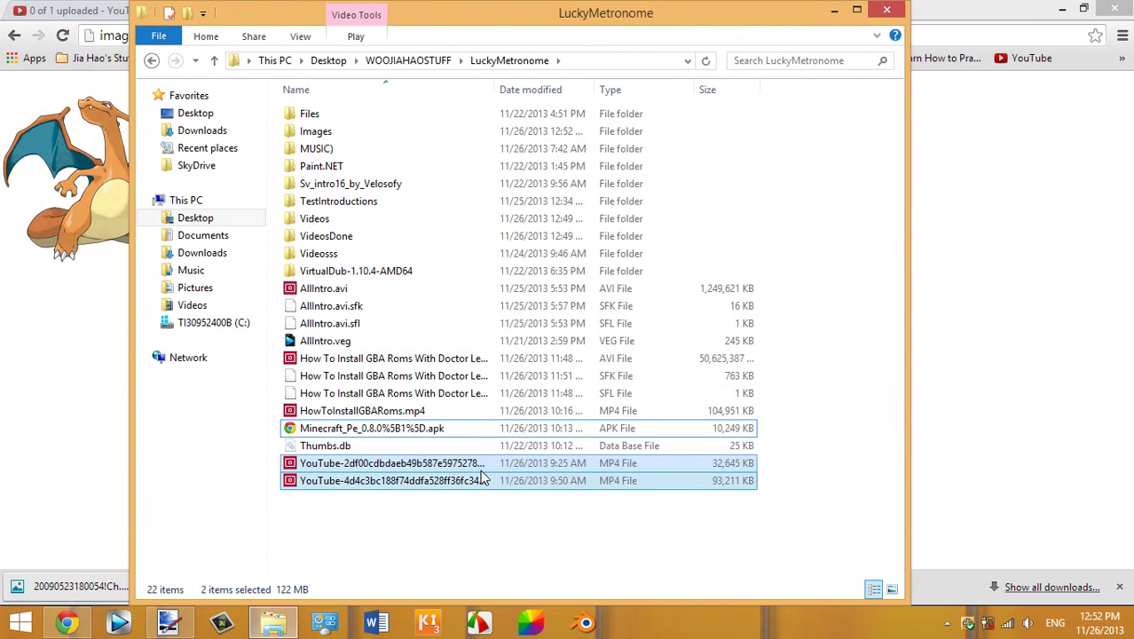
key(Delete)
click(475, 417)
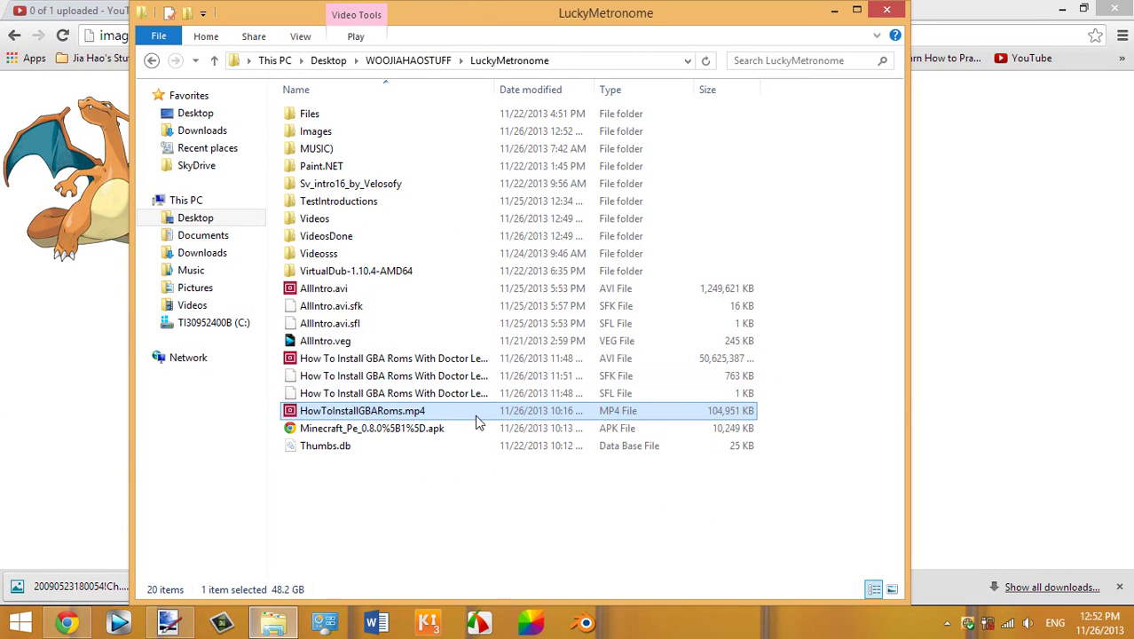
key(Delete)
Step: Copy the "How To Install GBA Roms" AVI file and clear the file selection
click(475, 360)
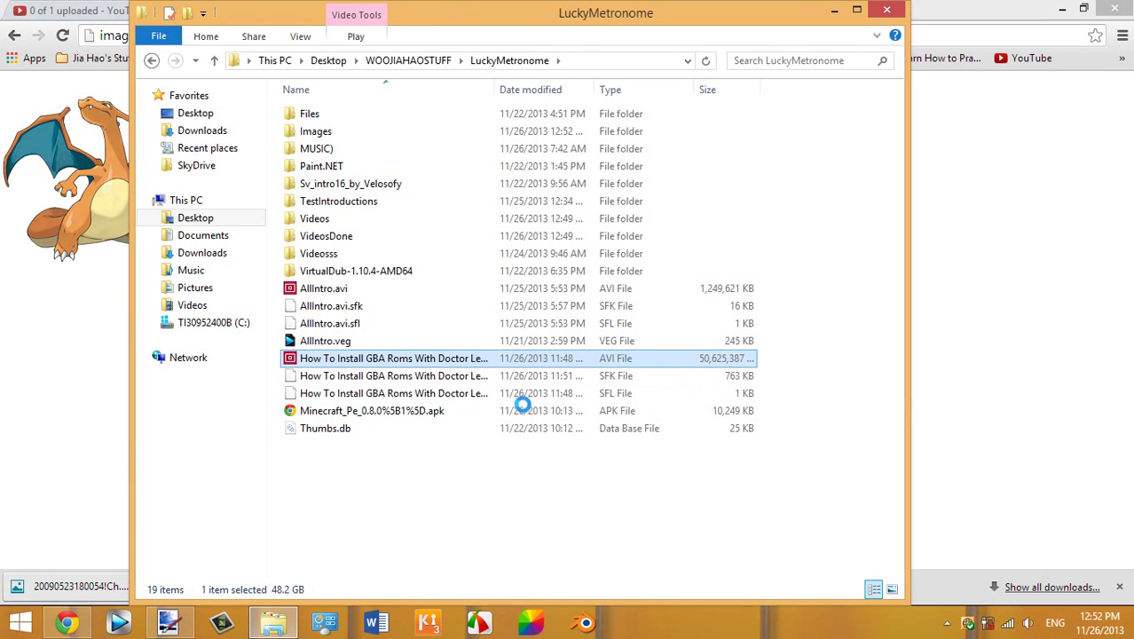
right_click(472, 359)
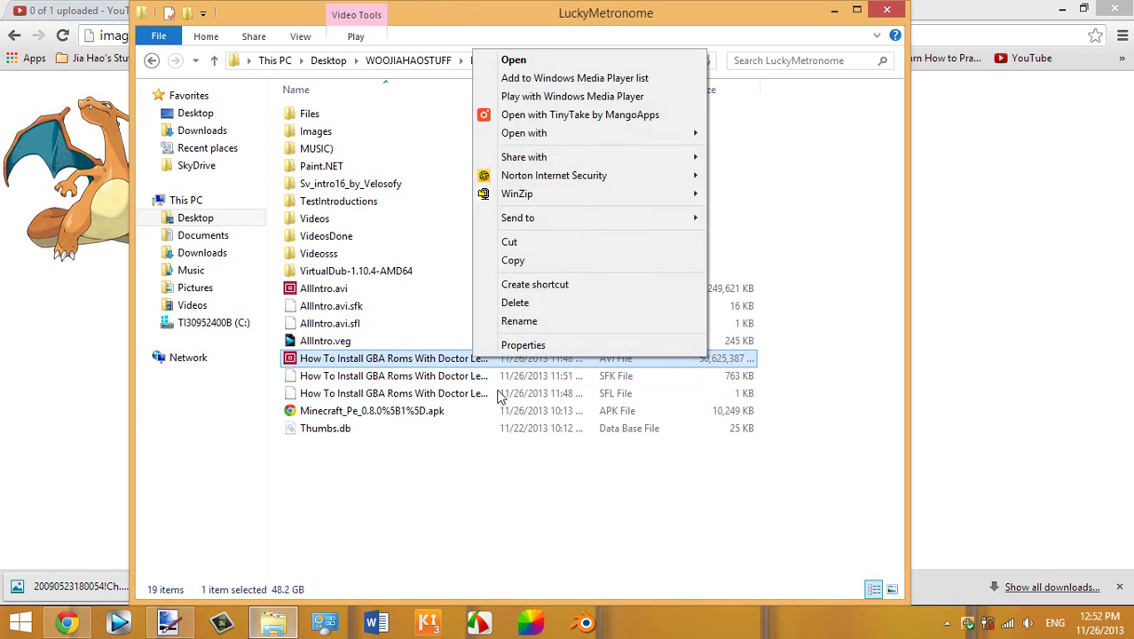
click(524, 261)
click(798, 368)
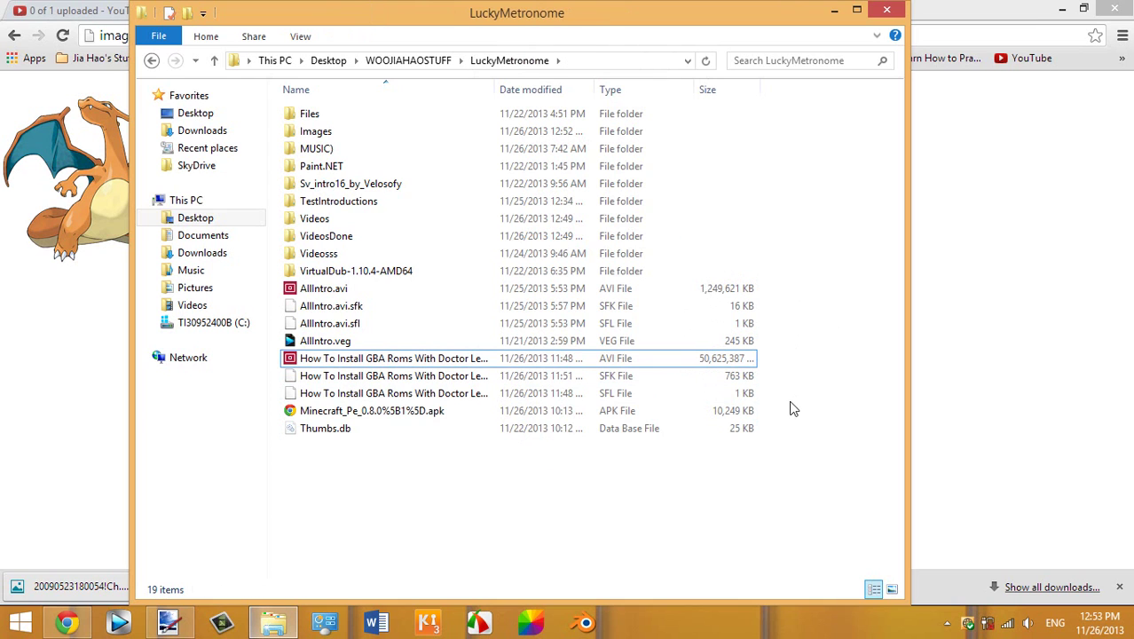
click(701, 394)
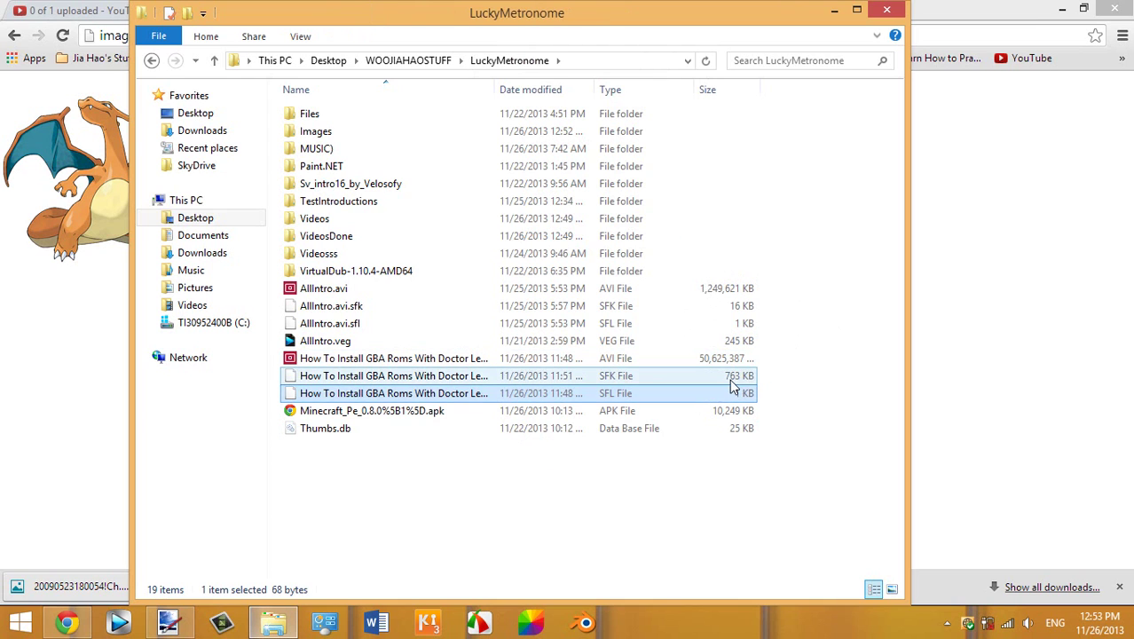
drag(754, 379, 695, 344)
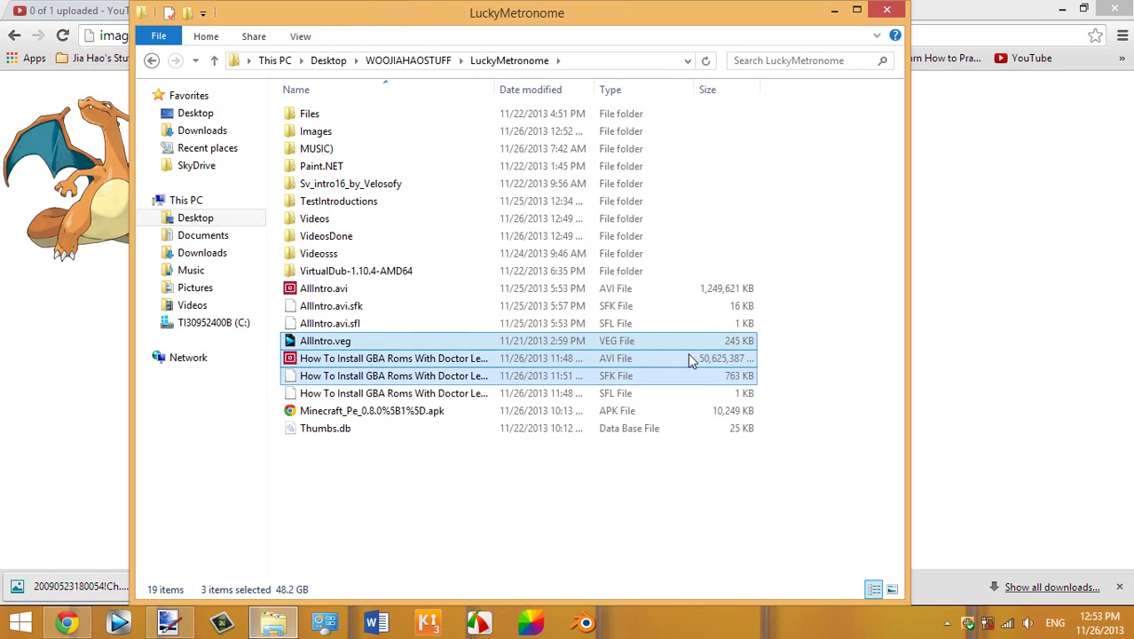
click(741, 361)
click(754, 377)
click(784, 386)
drag(785, 386, 667, 358)
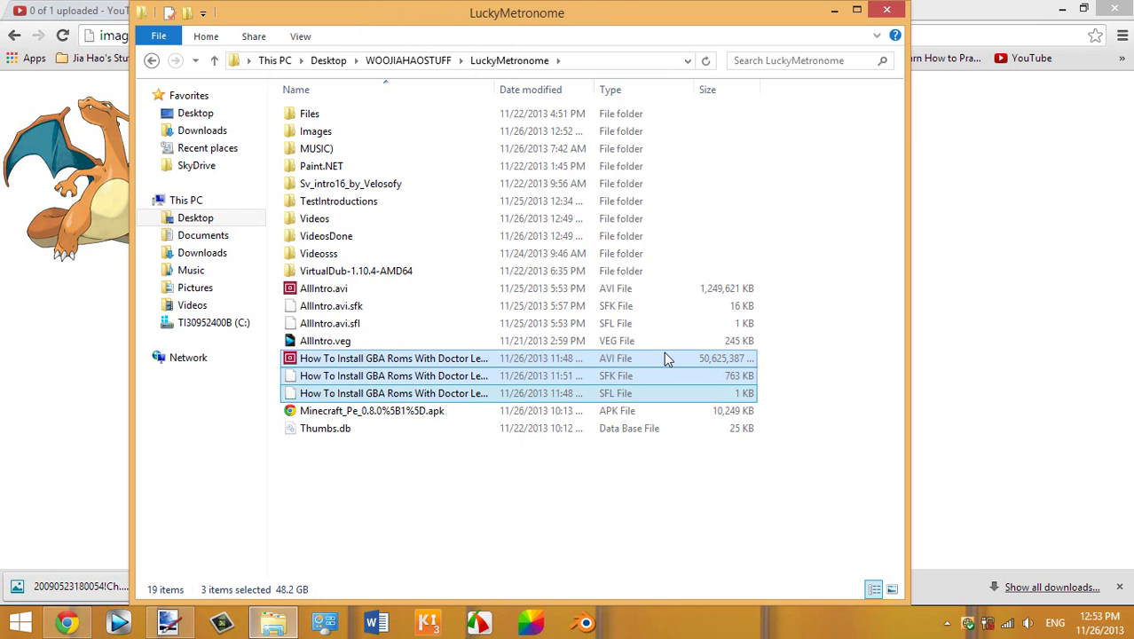
Step: Paste the three copied "How To Install GBA Roms" files into the VideosDone folder and minimise the copy progress window
click(344, 134)
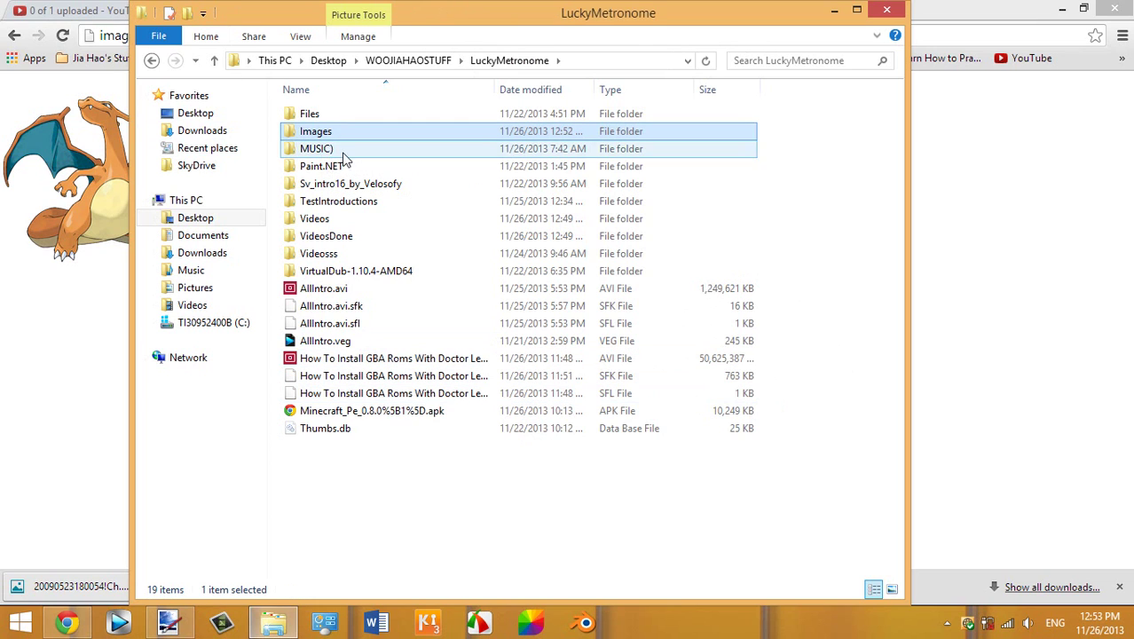
double_click(368, 236)
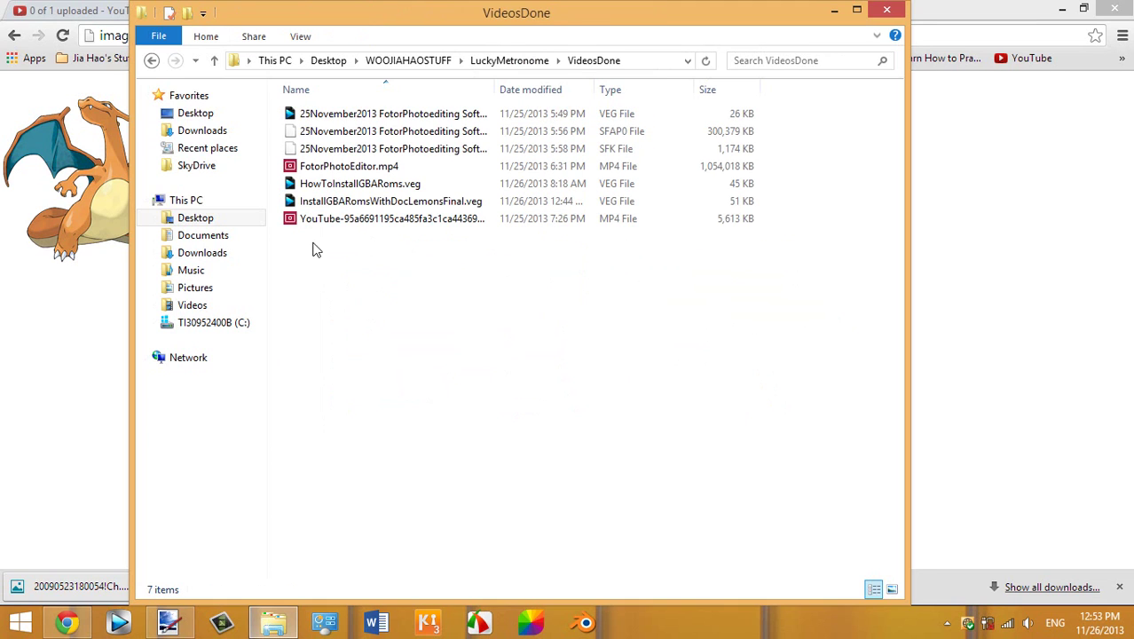
key(ctrl+v)
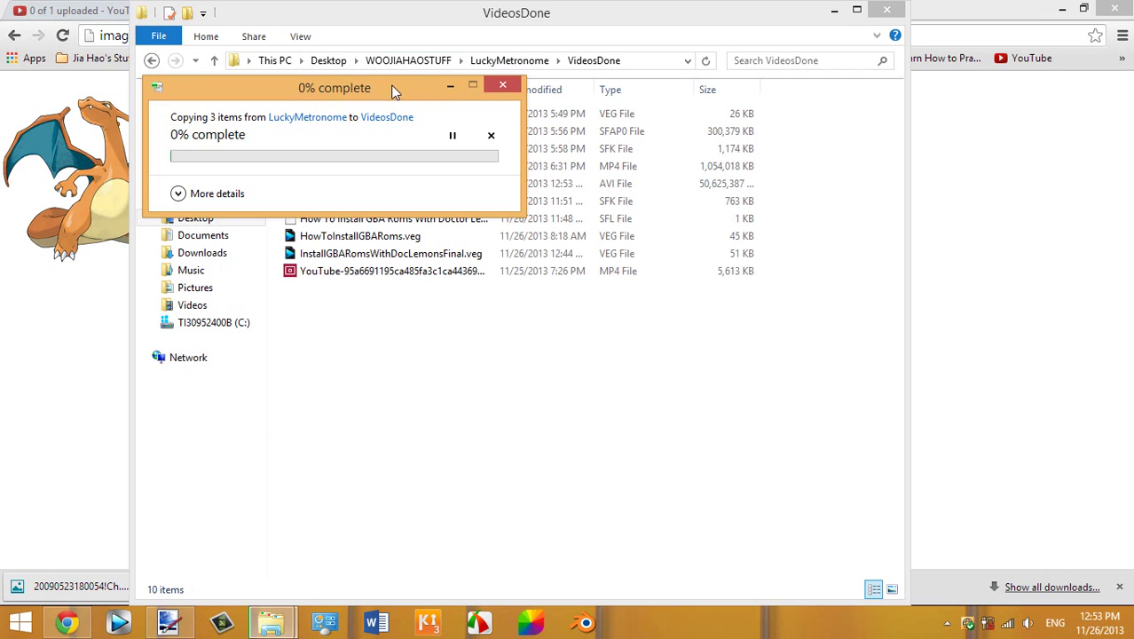
drag(395, 91, 395, 114)
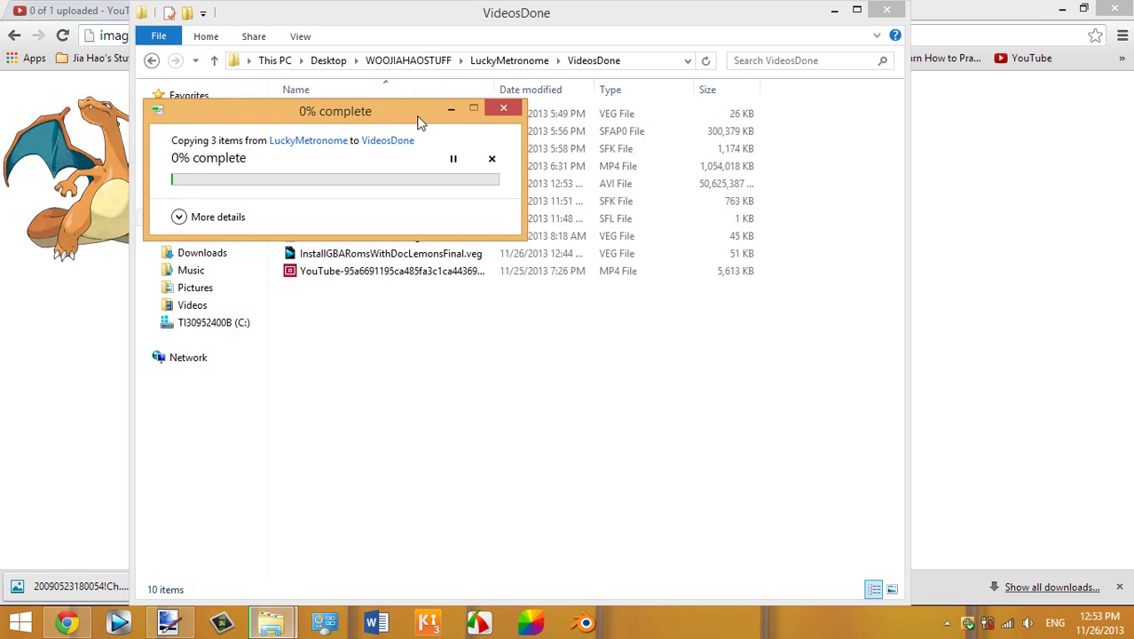
click(451, 111)
Step: Return to the LuckyMetronome folder and check the saved Charizard PNG in its Images folder
click(509, 60)
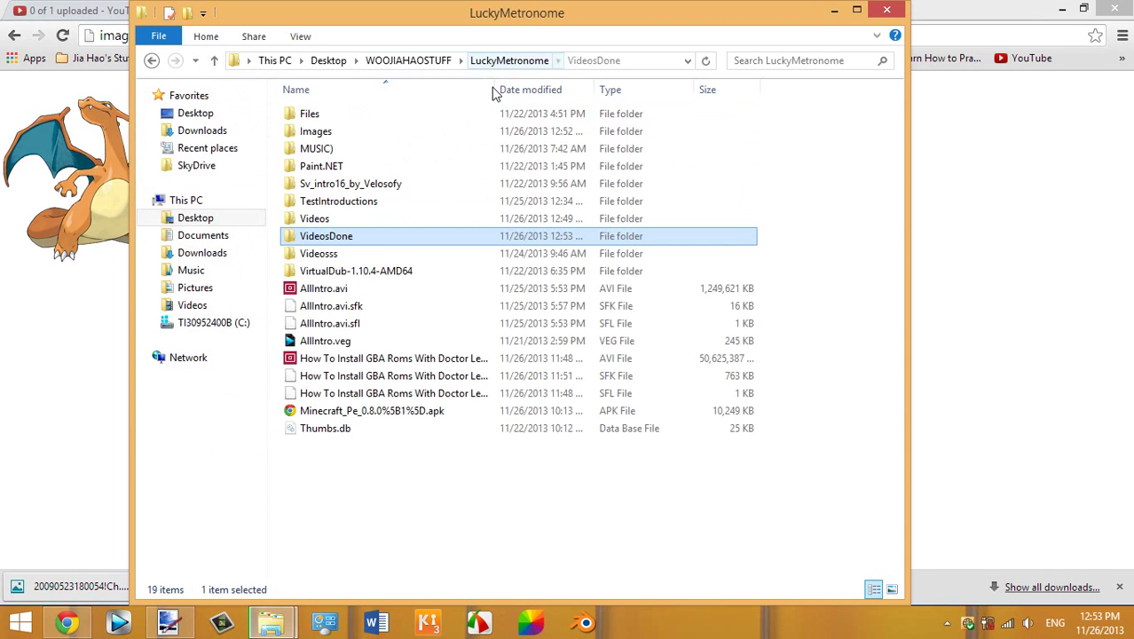
click(350, 133)
double_click(350, 133)
drag(405, 131, 419, 164)
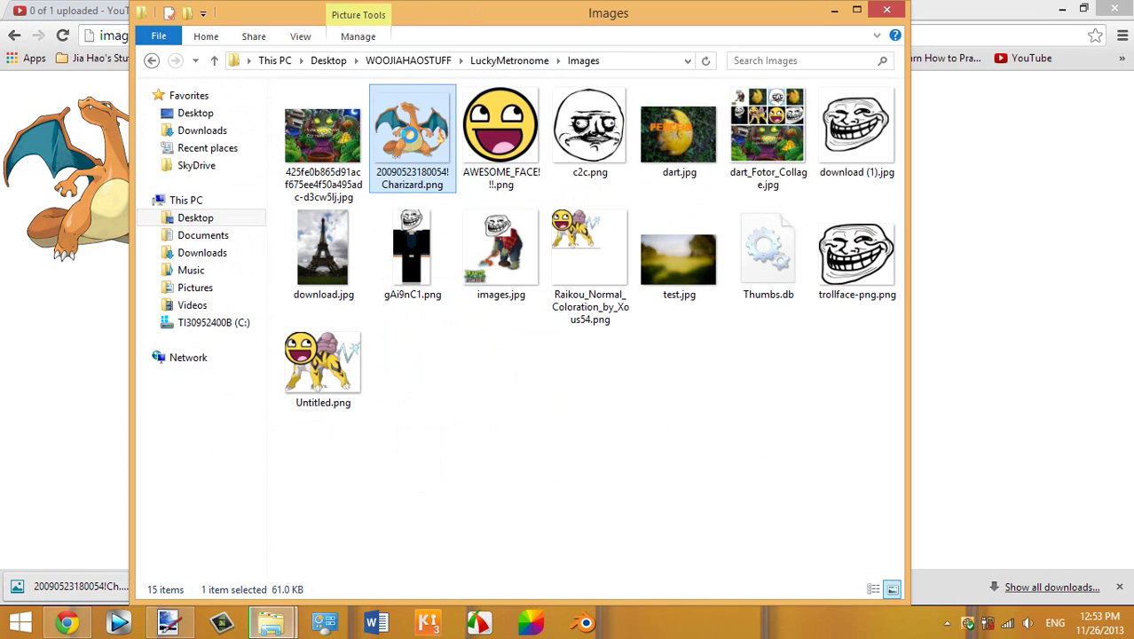
right_click(409, 135)
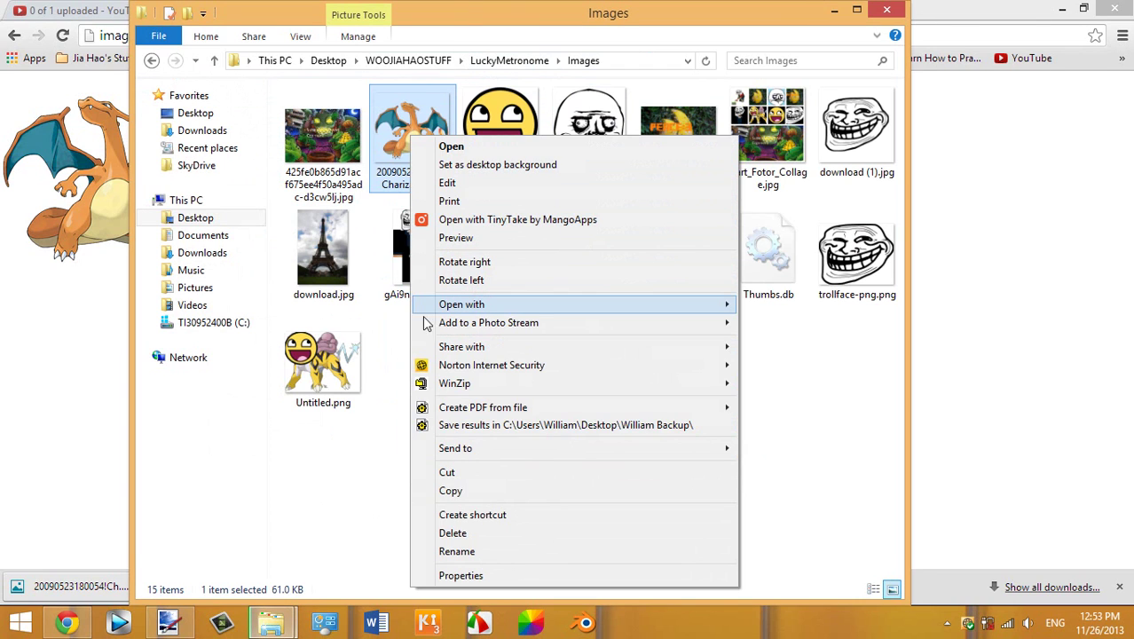
click(241, 301)
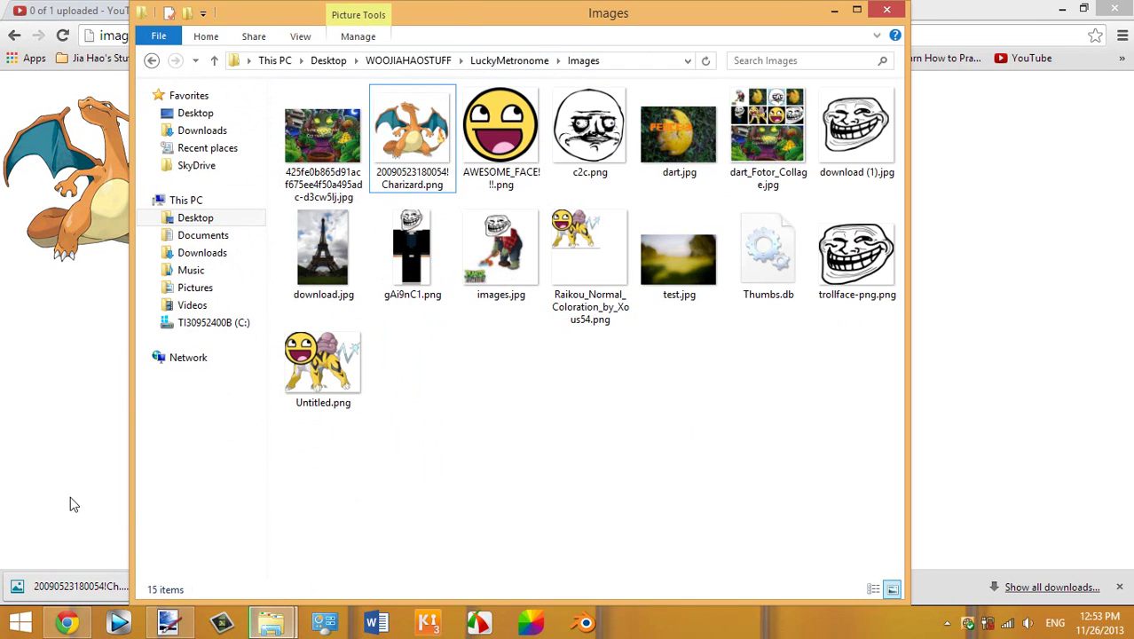
click(5, 485)
right_click(15, 177)
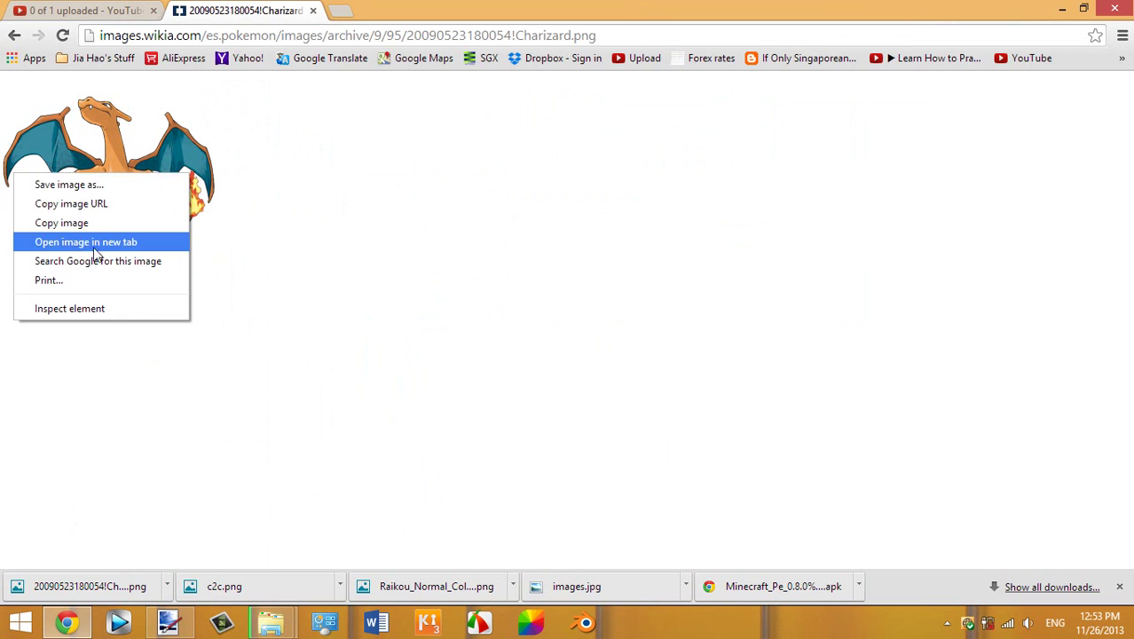
click(96, 183)
click(428, 373)
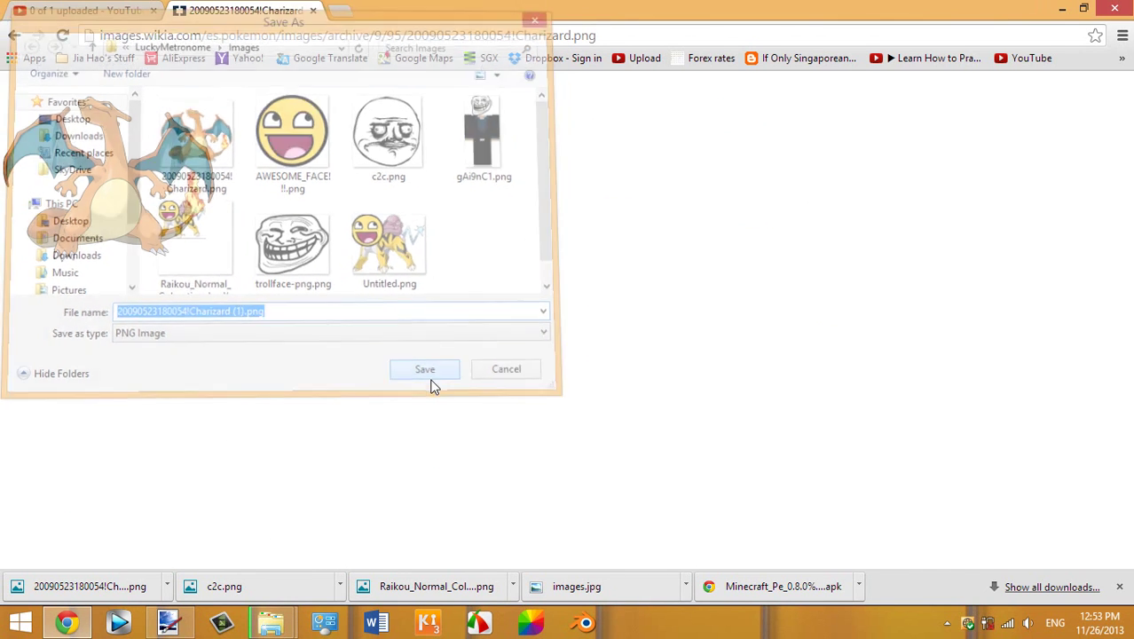
click(171, 624)
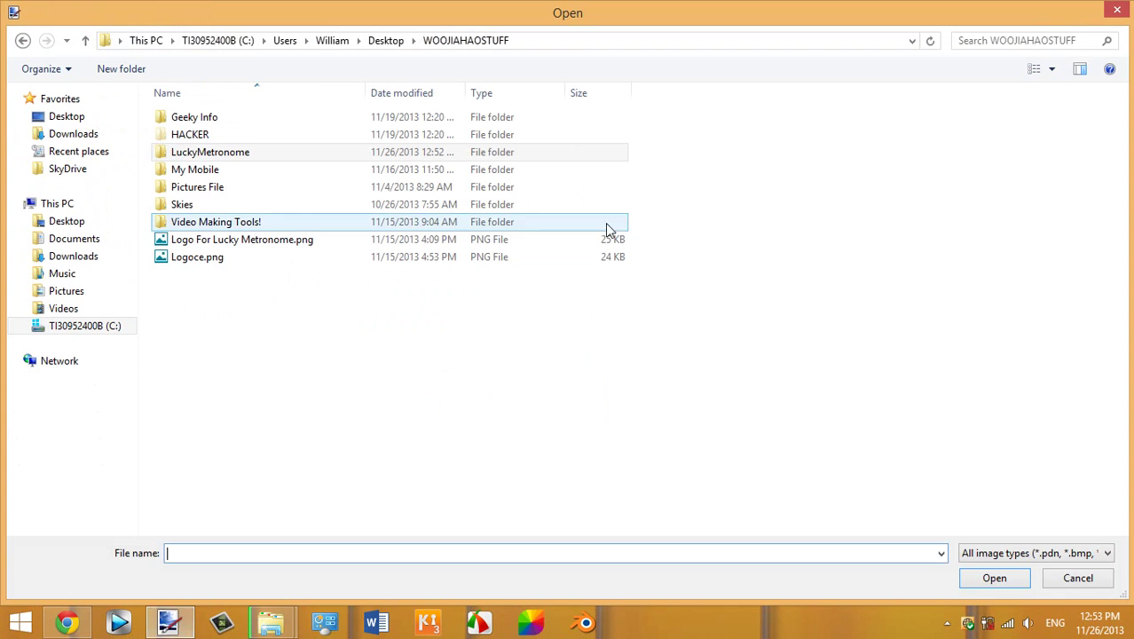
click(248, 153)
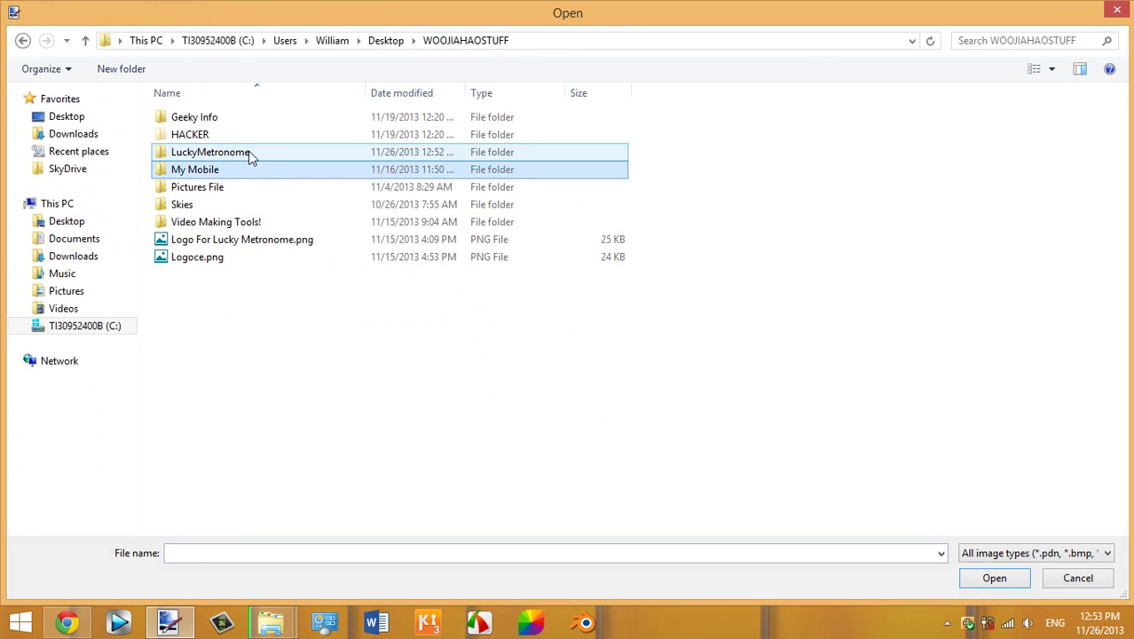
double_click(249, 153)
double_click(233, 135)
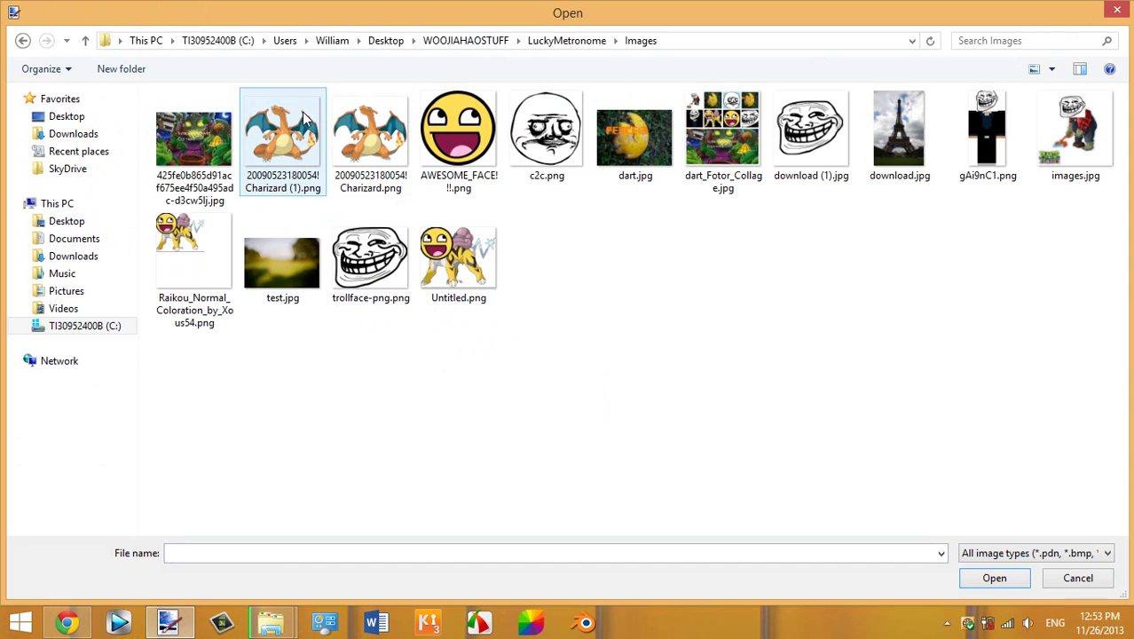
double_click(280, 134)
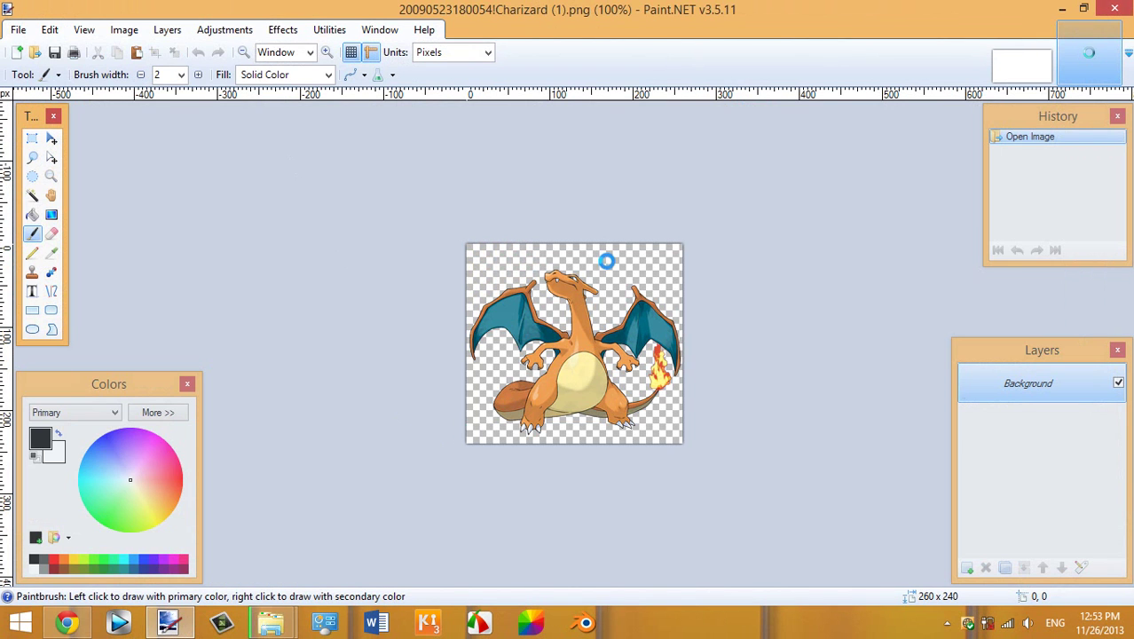
Step: Alternate between the blank 1280 by 720 image and the Charizard image to compare them
click(1021, 64)
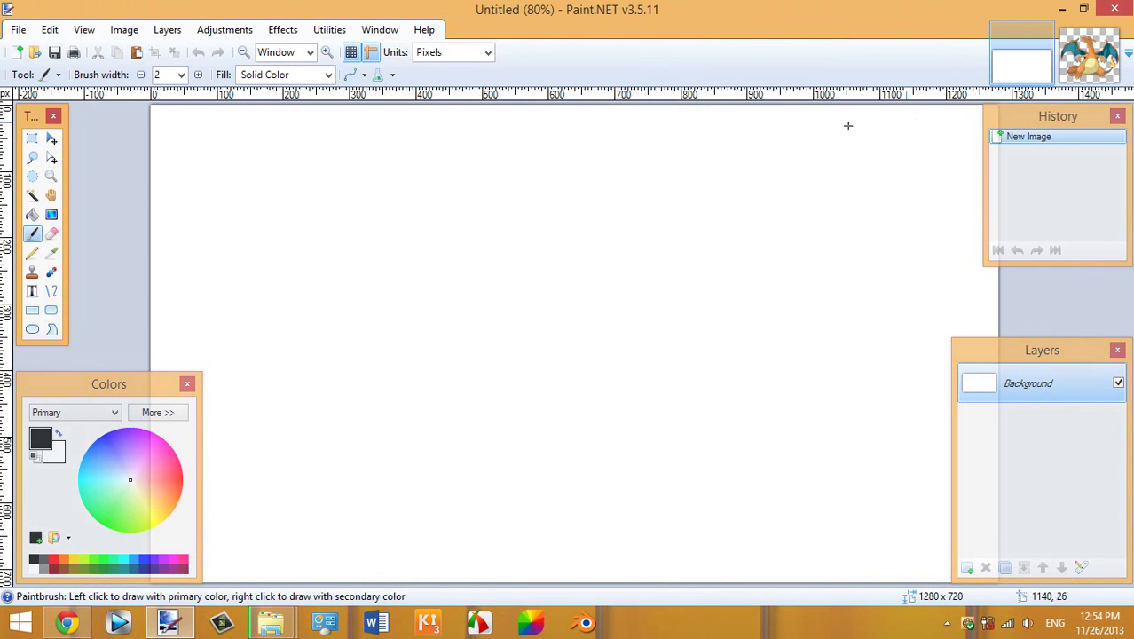
click(1089, 59)
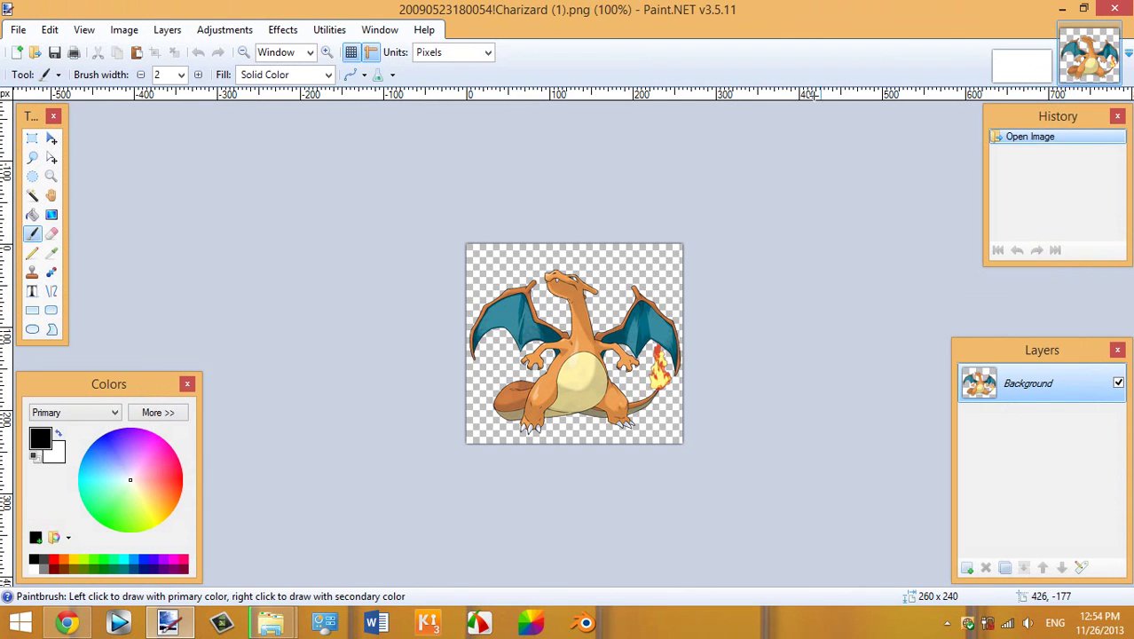
click(1016, 78)
click(1090, 58)
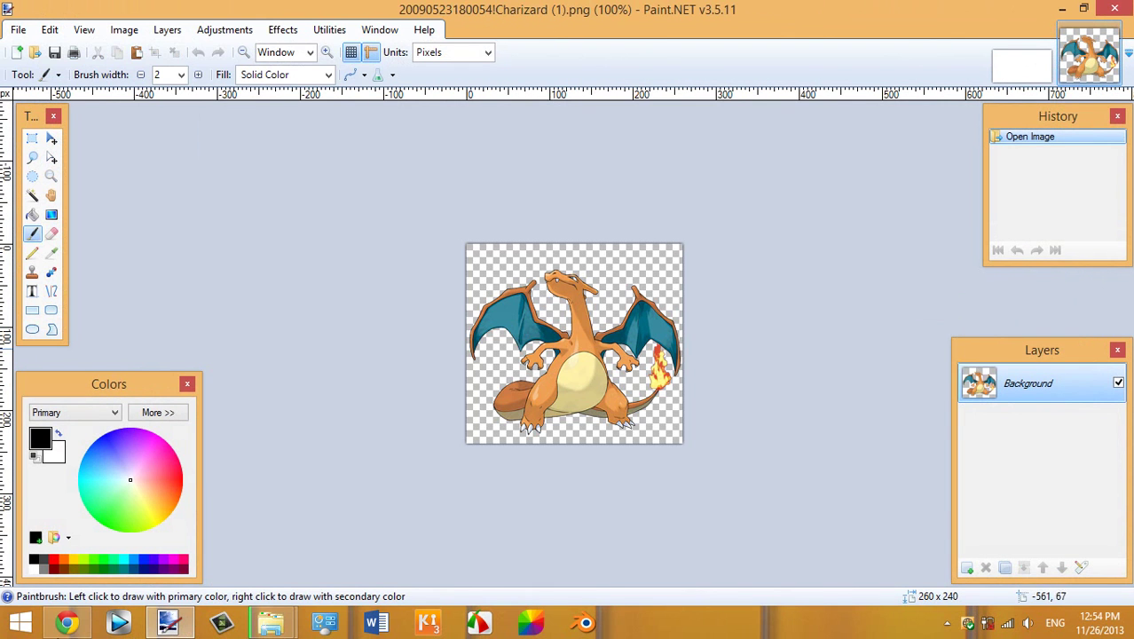
click(1020, 71)
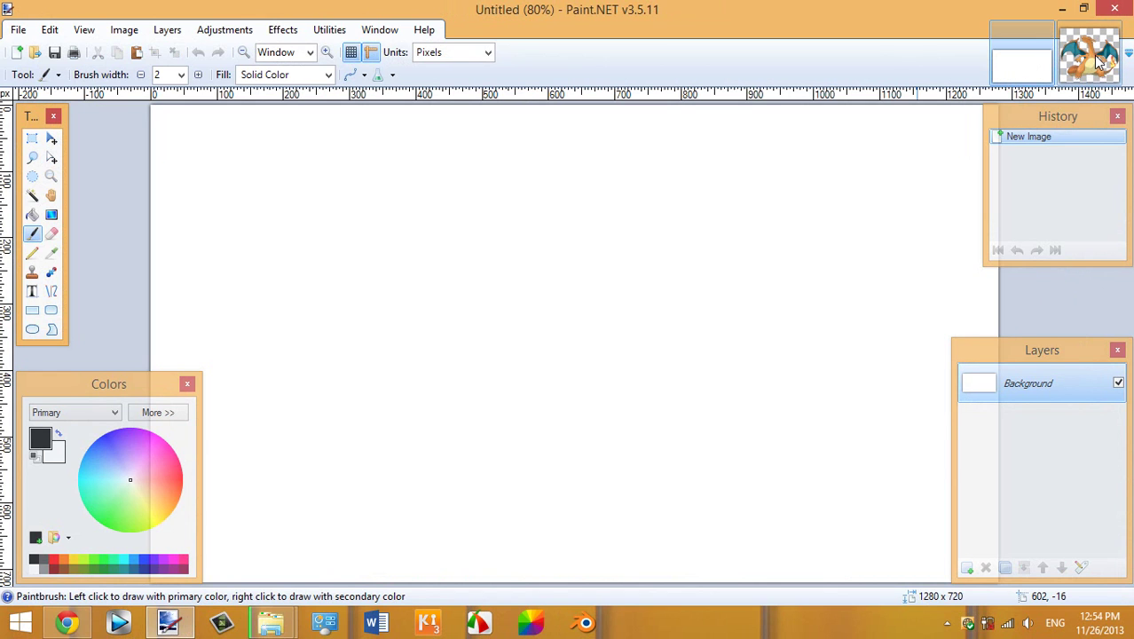
click(1097, 61)
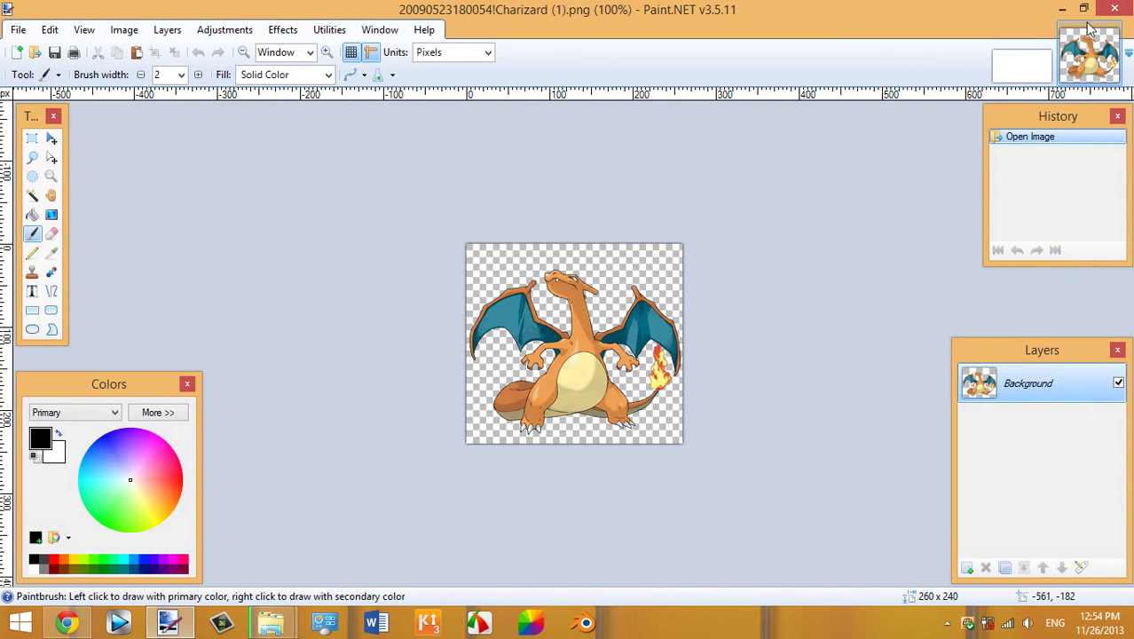
click(1020, 71)
click(1089, 59)
click(1020, 62)
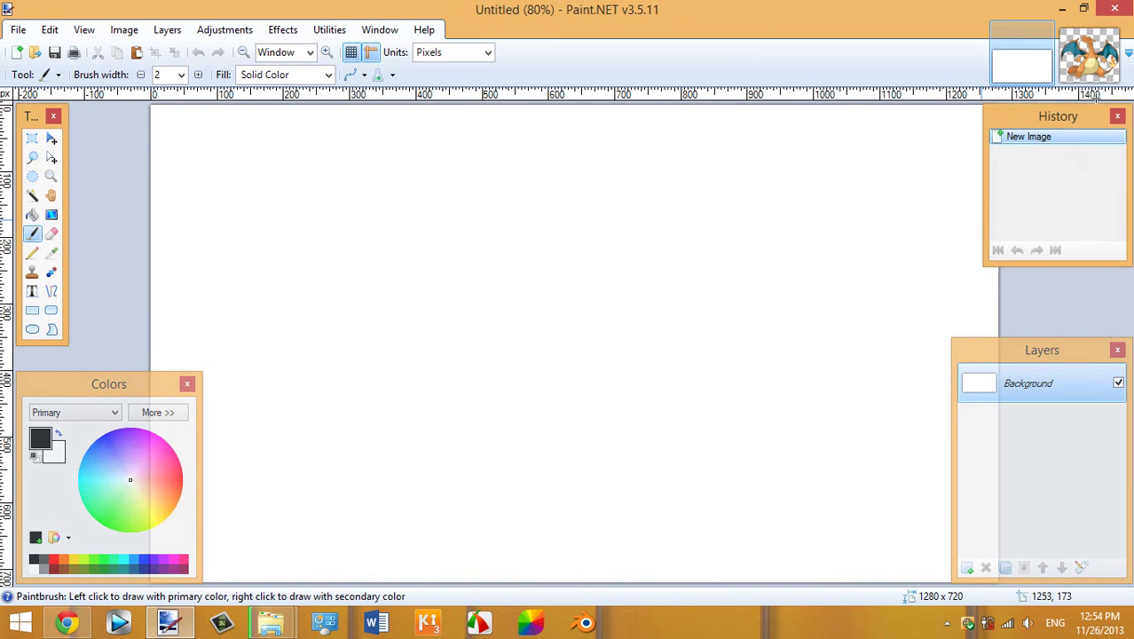
click(1089, 58)
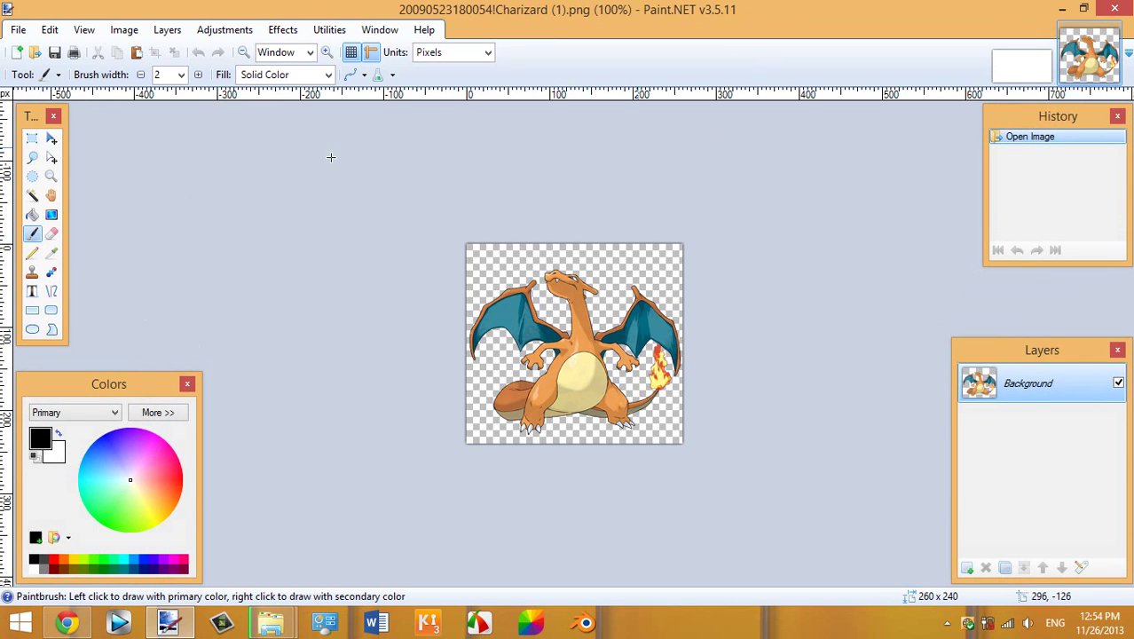
Step: Select the entire 260 by 240 Charizard image with Rectangle Select, redrawing the selection until it covers everything
click(32, 139)
drag(404, 186, 1132, 636)
click(405, 261)
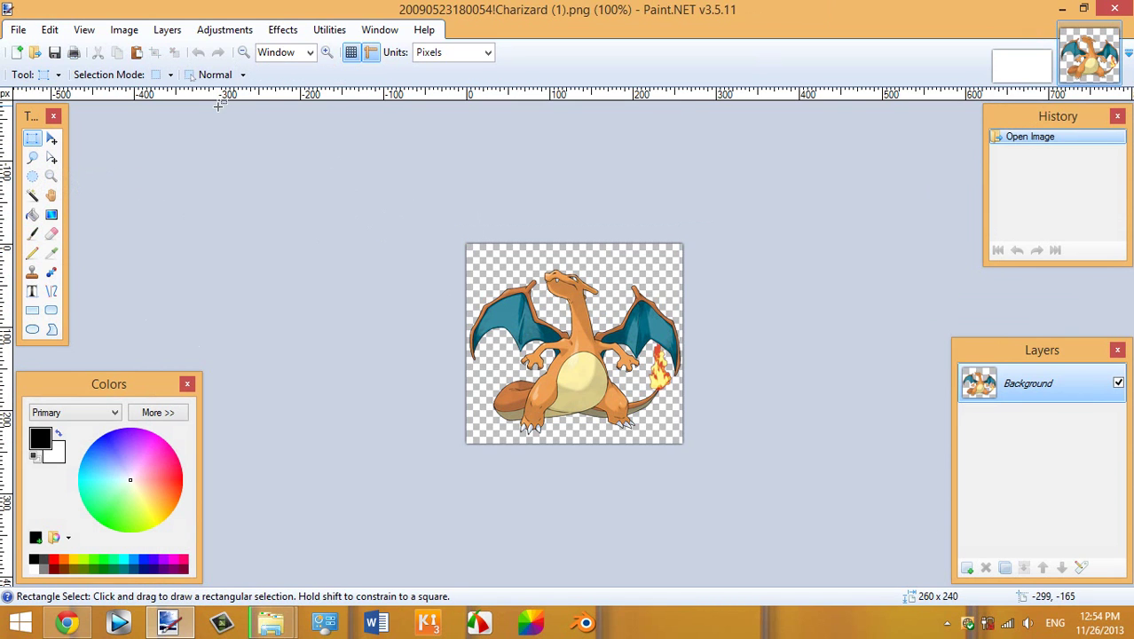
drag(218, 105, 1133, 637)
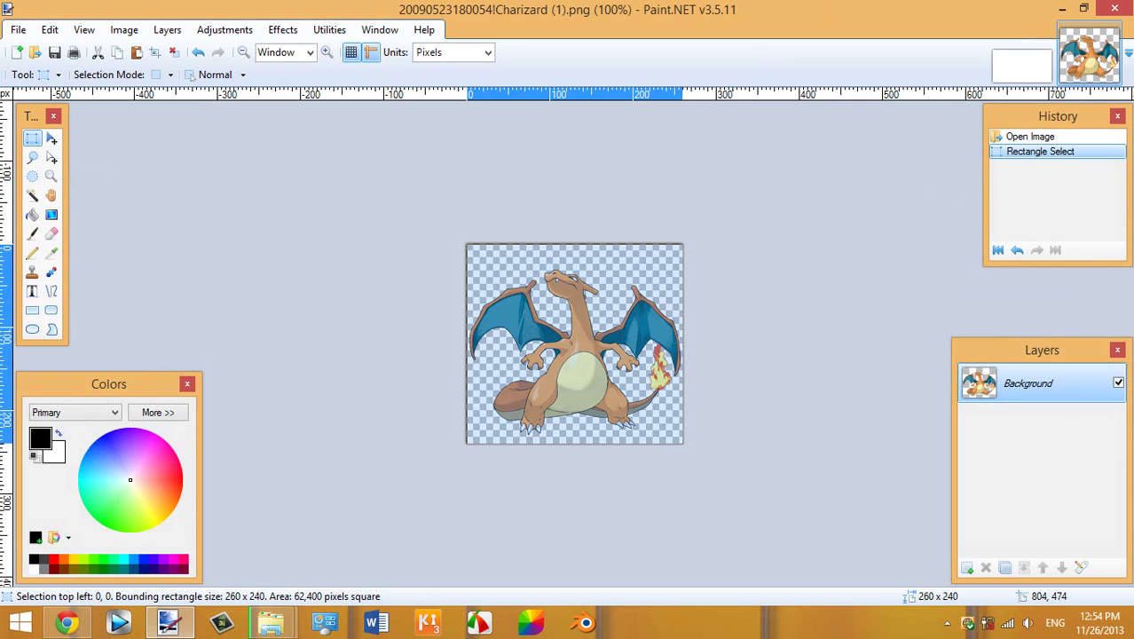
click(557, 373)
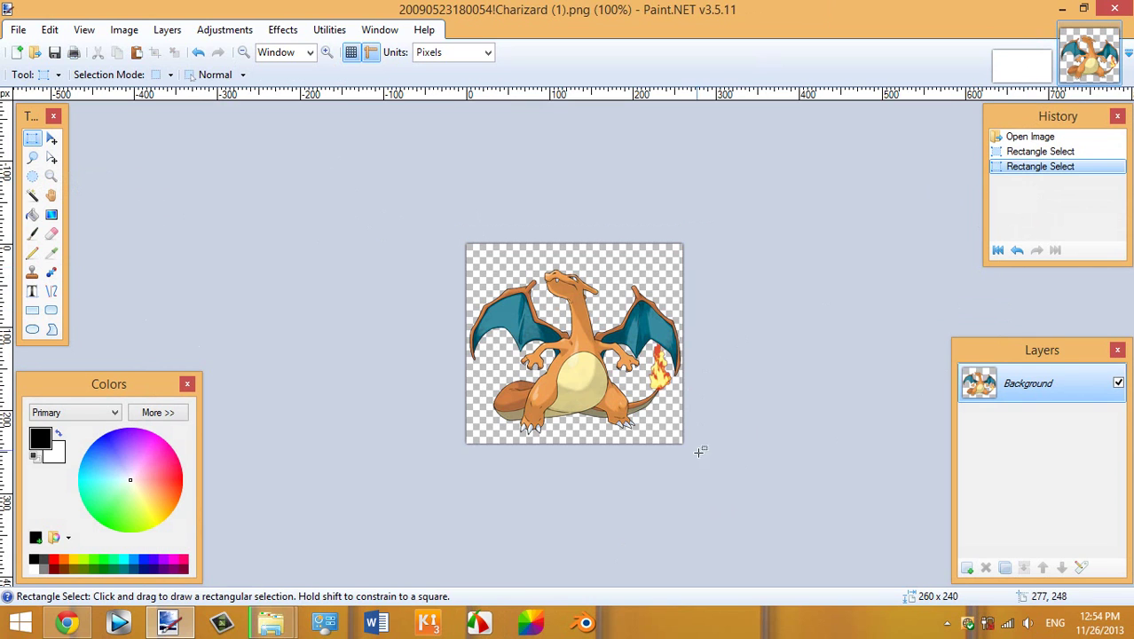
drag(698, 448, 4, 22)
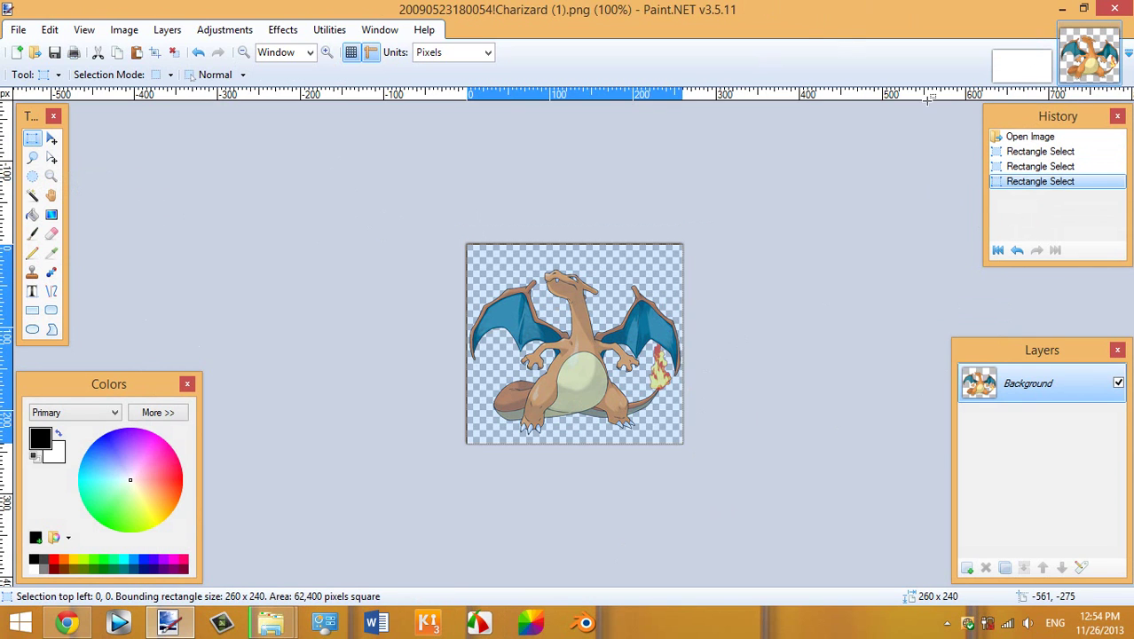
Step: Paste the Charizard into the blank 1280 by 720 image and move its top-left corner to about 475, 171
click(1022, 78)
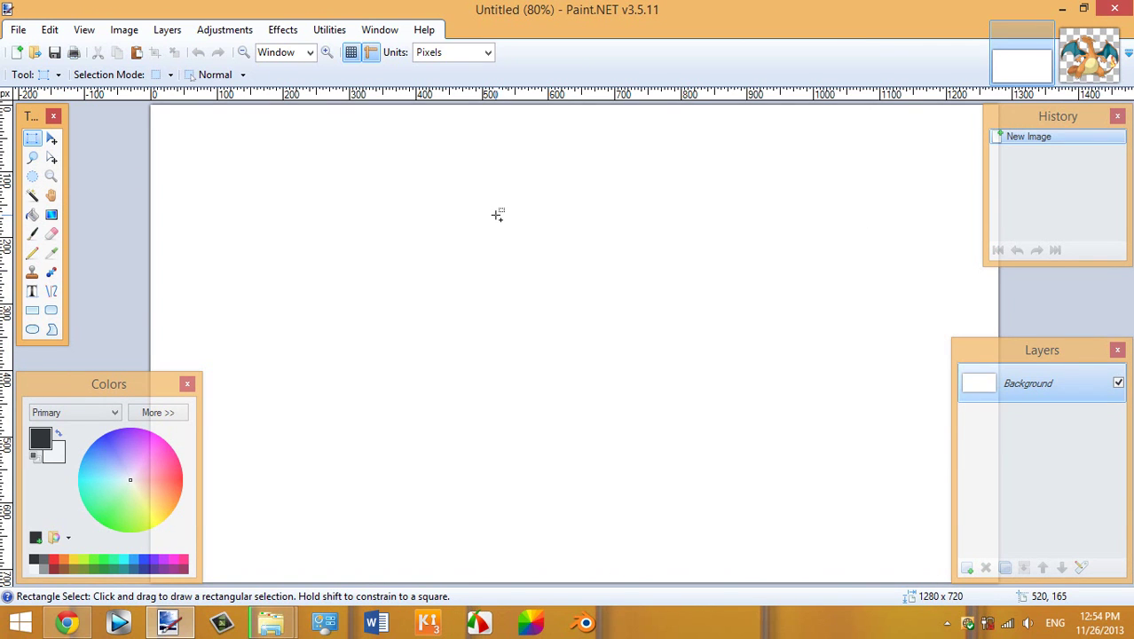
key(ctrl+v)
drag(263, 187, 550, 230)
drag(614, 318, 556, 370)
drag(510, 426, 573, 386)
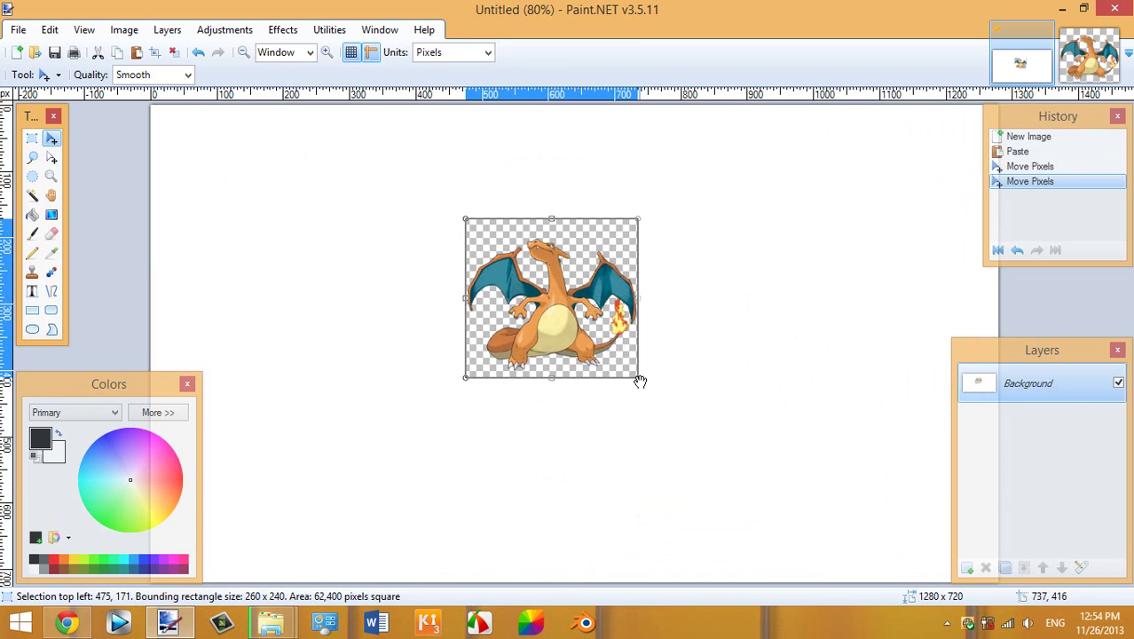
Step: Enlarge the Charizard to about 589 by 544 pixels in the canvas's lower-left corner, closing the History window and moving the Colors window into its place
drag(647, 389, 996, 586)
drag(670, 513, 396, 501)
drag(184, 377, 1038, 109)
click(1117, 116)
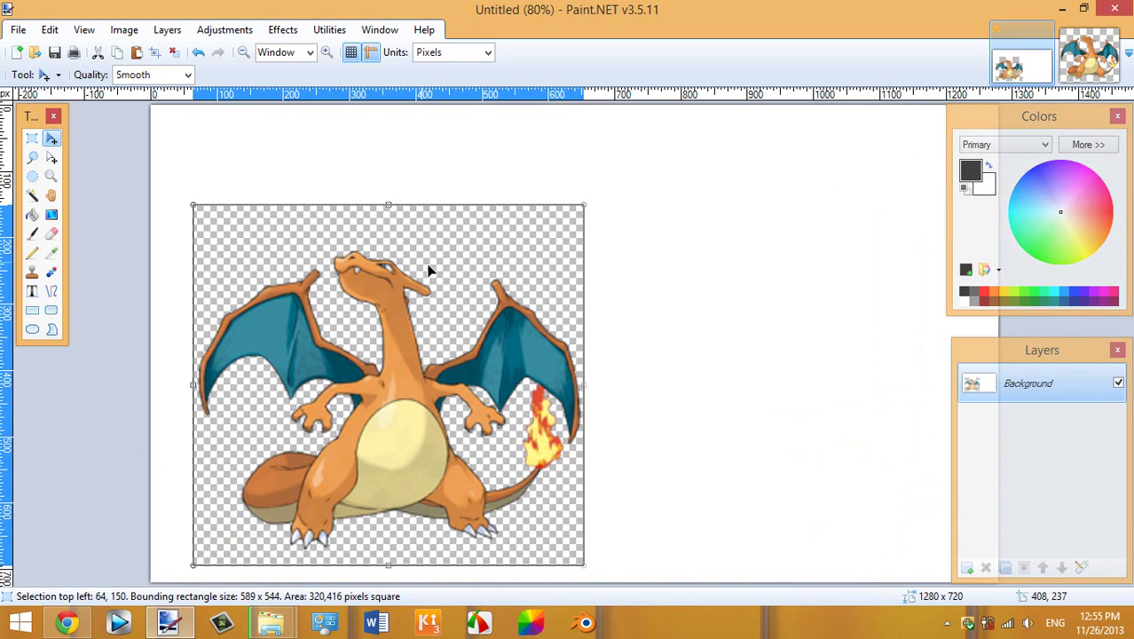
drag(467, 232, 412, 292)
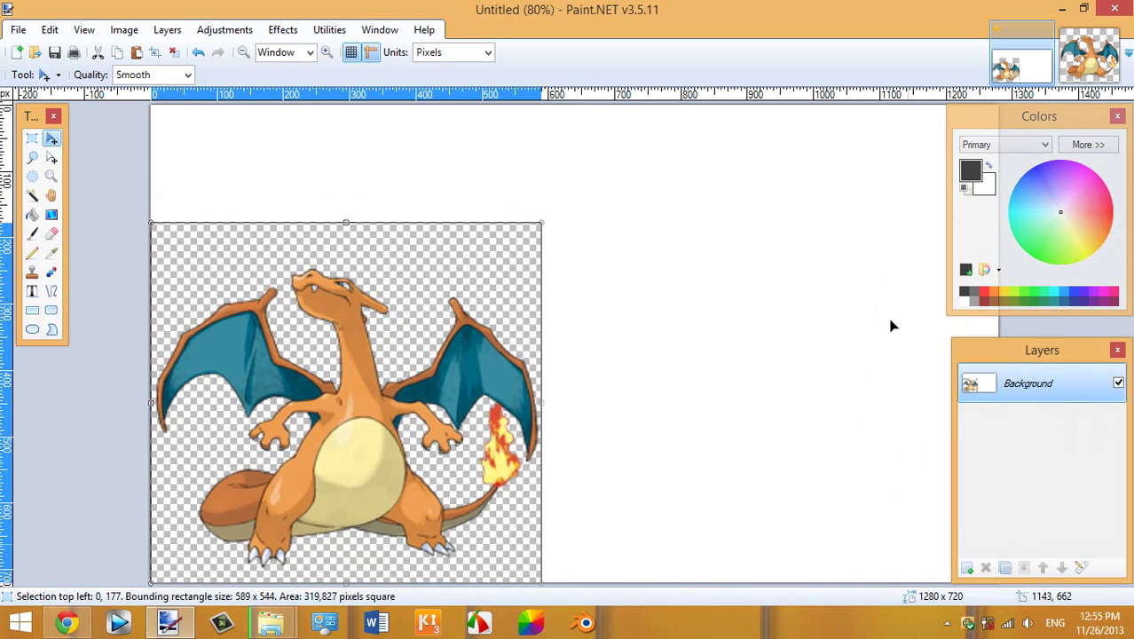
Step: Open trollface-png.png from the Images folder and select the whole 1258 by 1024 image with Rectangle Select
click(36, 53)
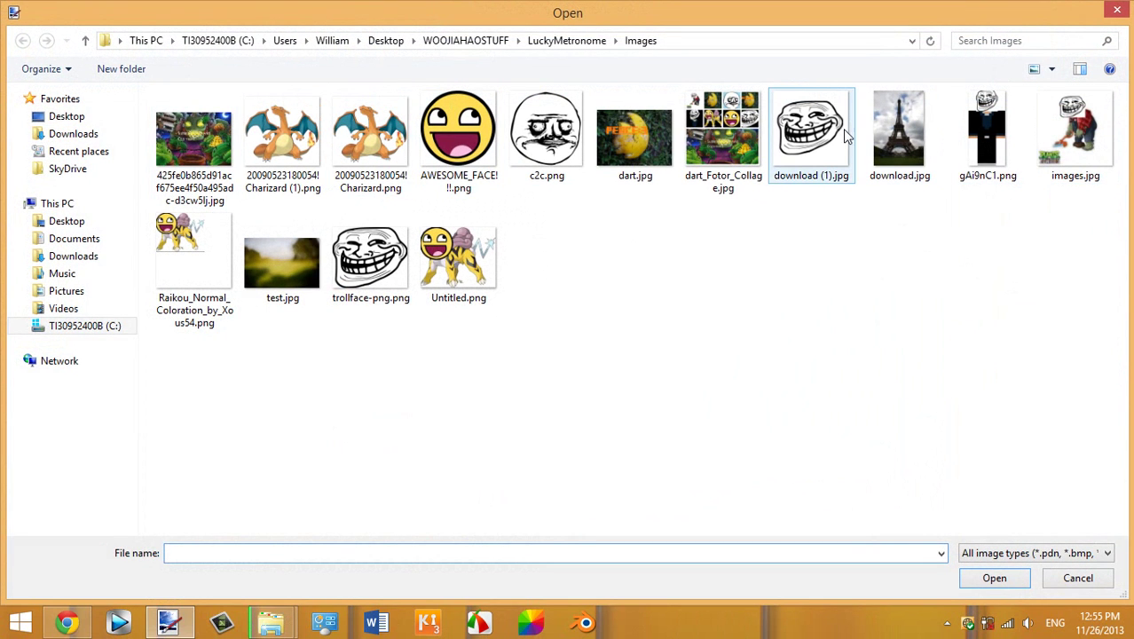
double_click(371, 254)
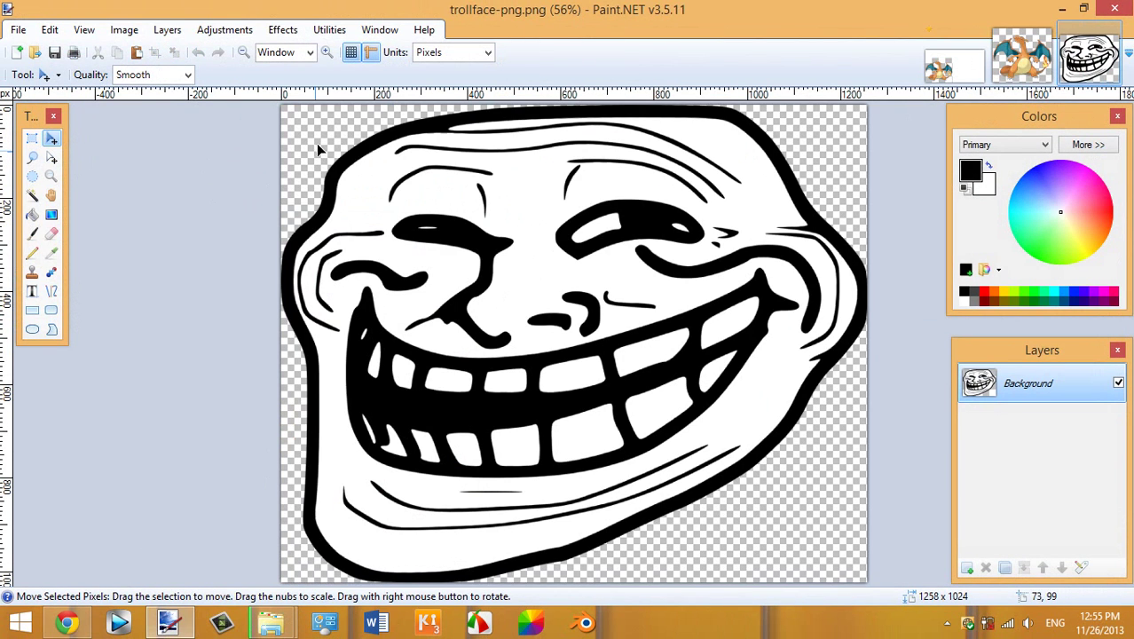
click(32, 139)
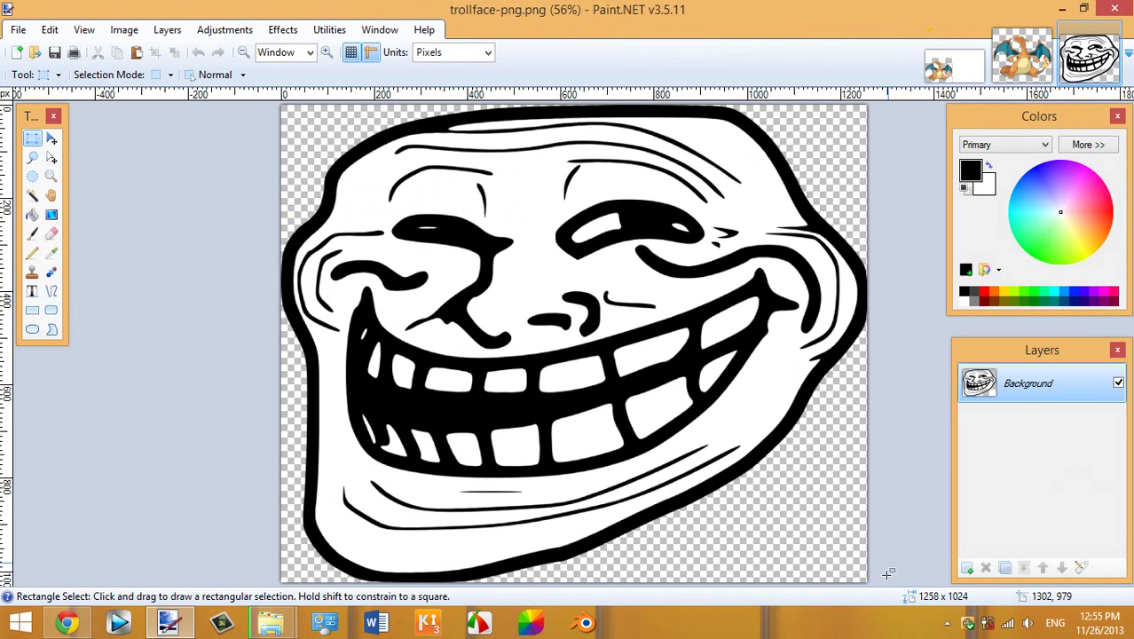
drag(286, 104, 971, 637)
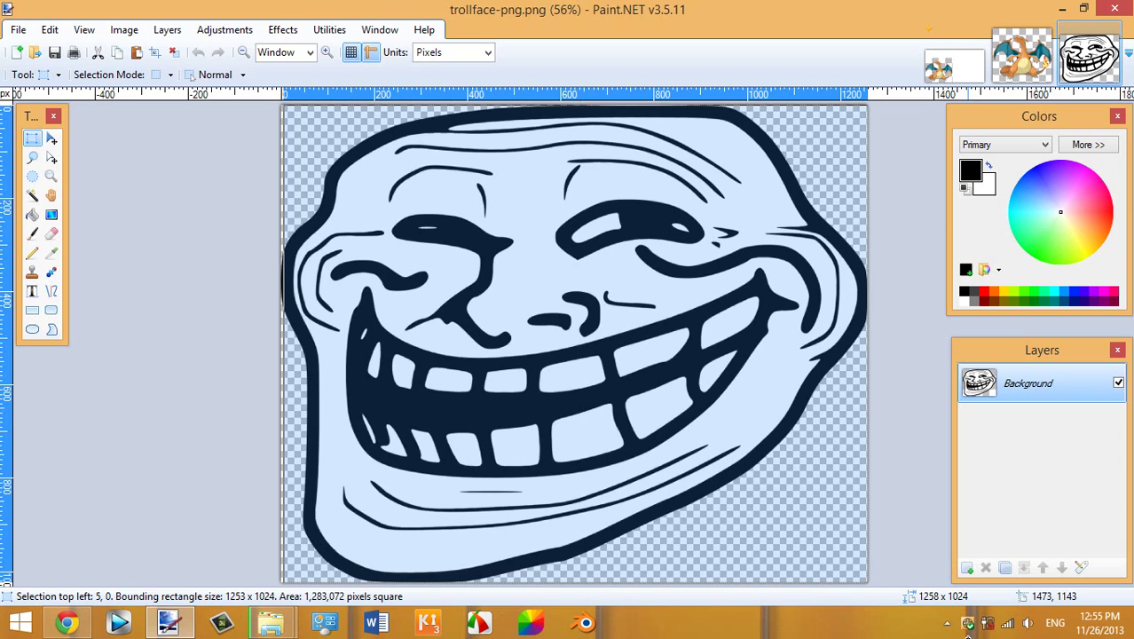
click(857, 550)
drag(881, 585, 101, 4)
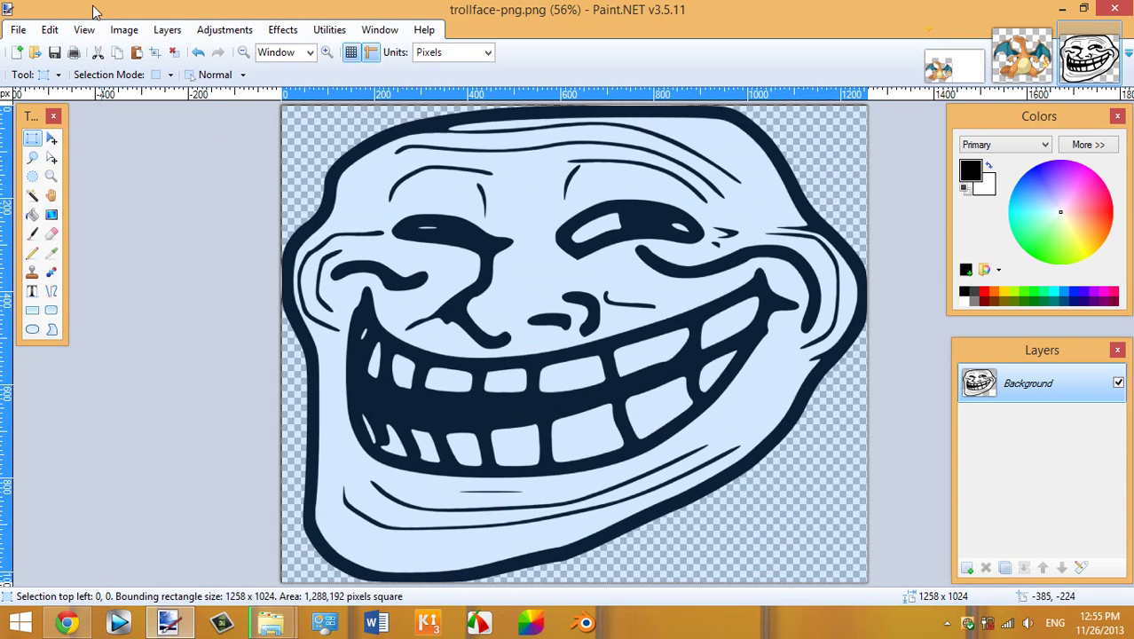
Step: Paste the copied trollface into the Untitled composition, expanding the canvas to fit it
click(947, 70)
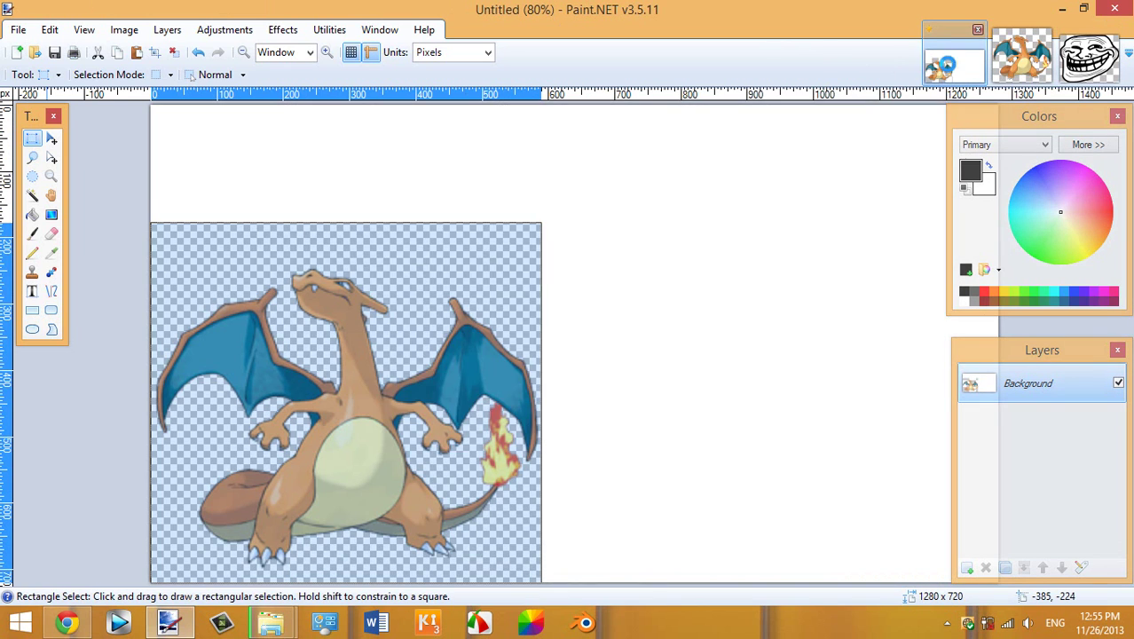
key(ctrl+v)
click(743, 170)
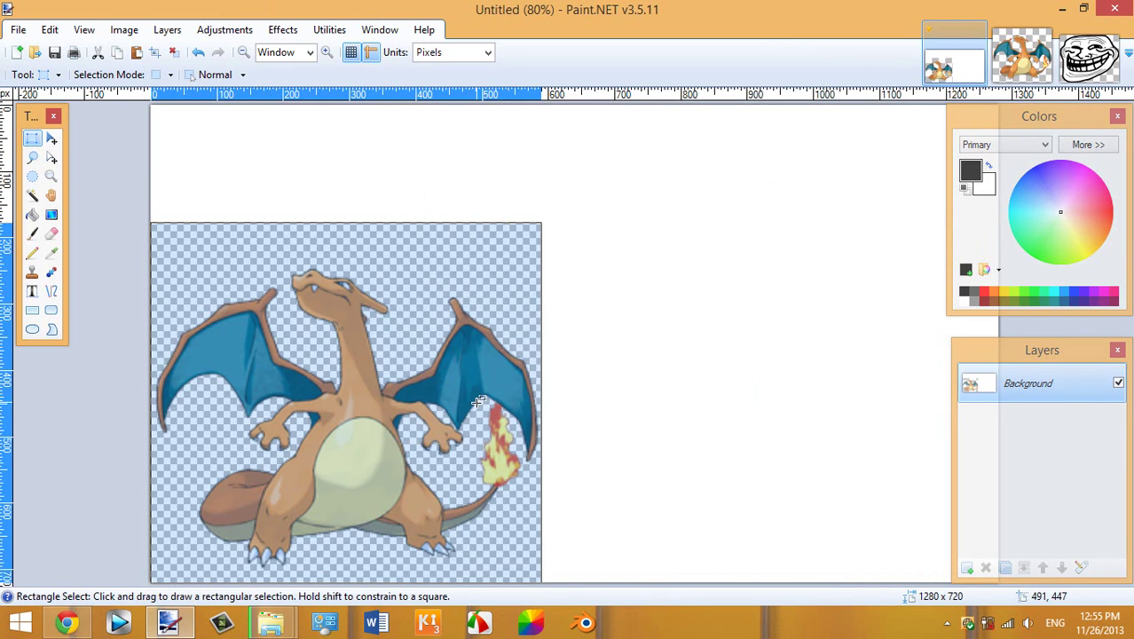
click(623, 384)
key(ctrl+v)
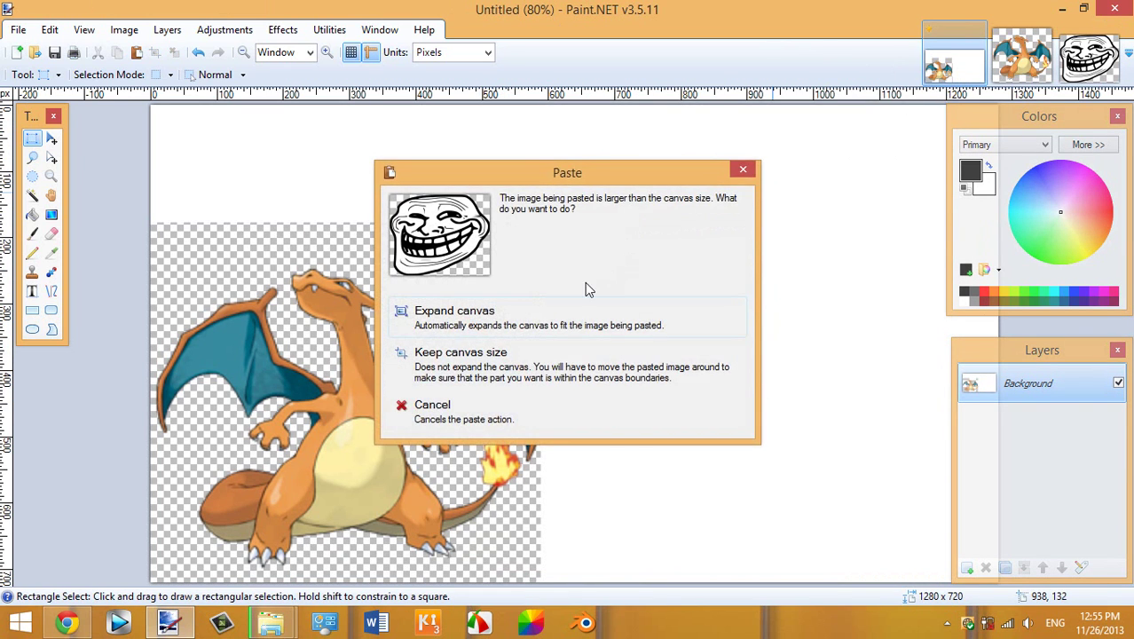
click(566, 301)
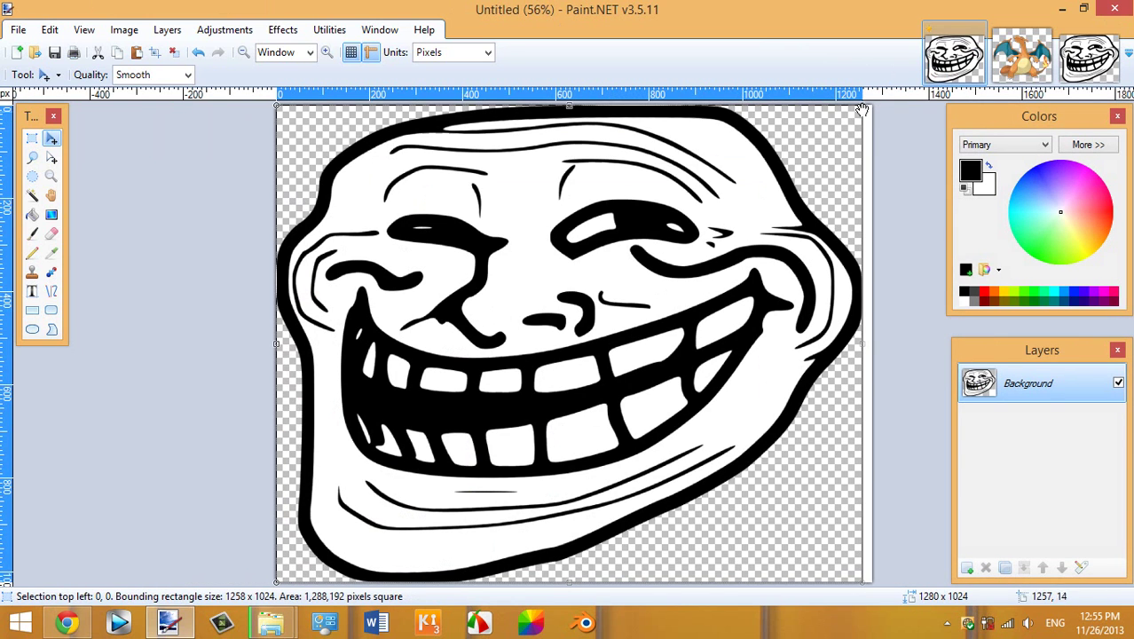
Step: Shrink the trollface to about 197 by 160 pixels and place it over the Charizard's head at about 205, 235
drag(857, 110, 402, 494)
drag(332, 553, 425, 244)
drag(441, 206, 442, 224)
drag(474, 285, 458, 276)
mouse_move(449, 233)
mouse_down()
mouse_move(458, 252)
mouse_move(451, 243)
mouse_up()
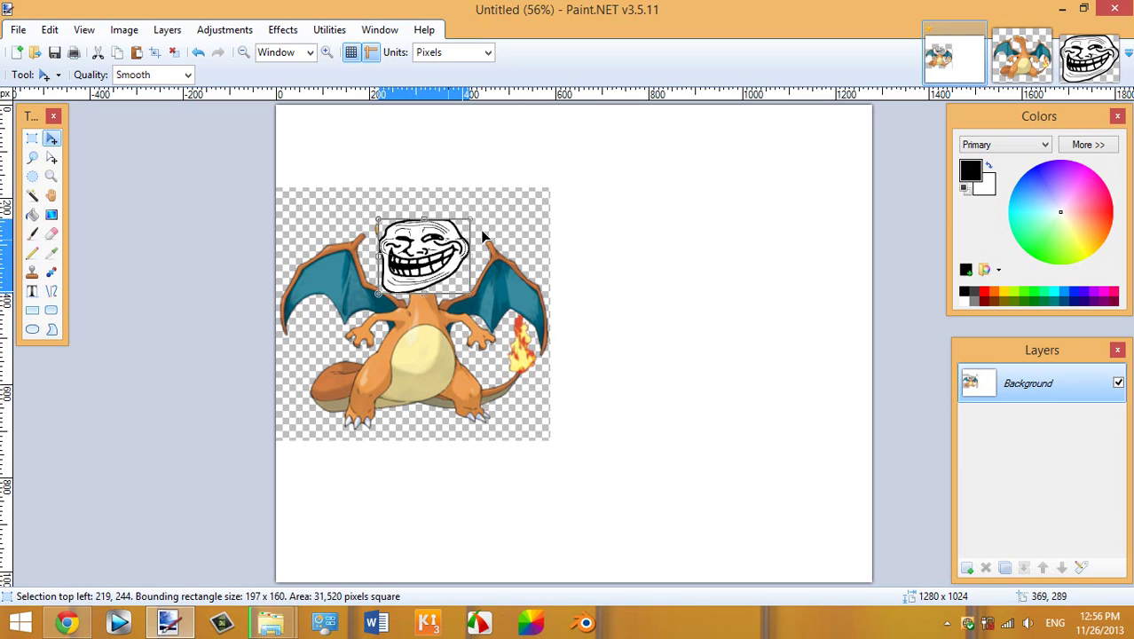
mouse_move(512, 370)
mouse_down()
mouse_move(493, 358)
mouse_move(506, 367)
mouse_up()
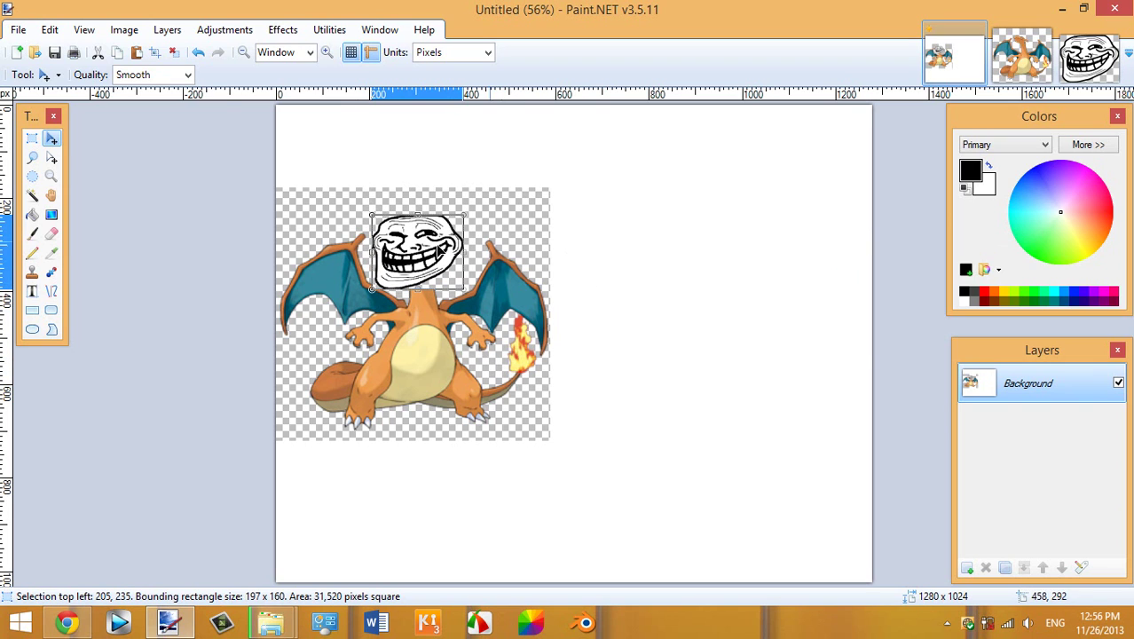
Step: Try to fill the white canvas area beside the Charizard with bright green using the Paint Bucket
click(51, 157)
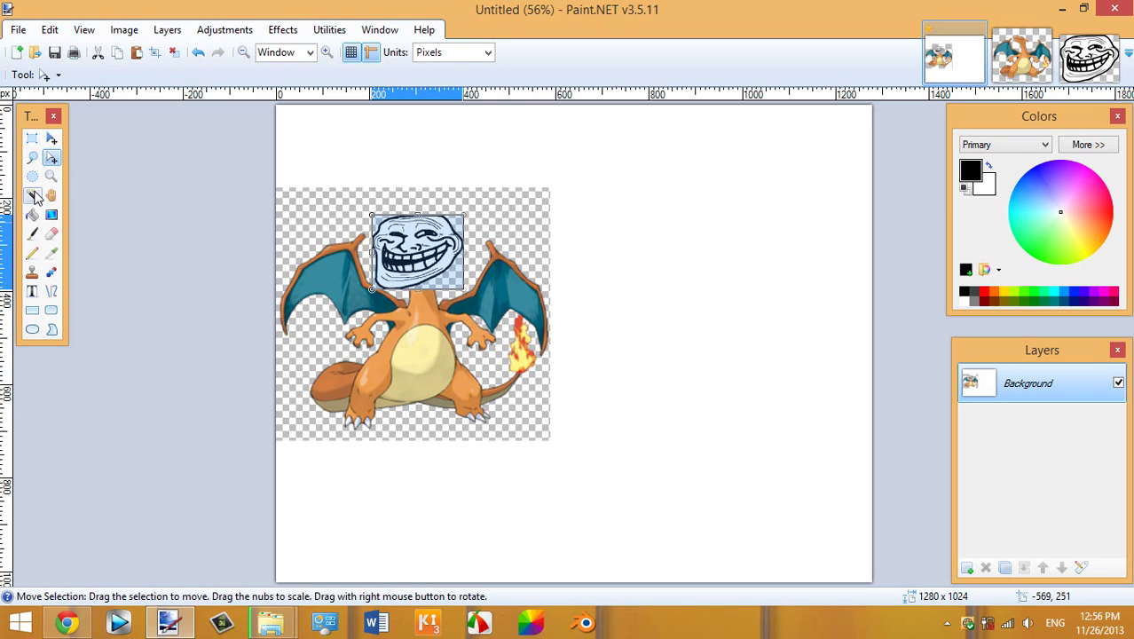
click(32, 214)
drag(1059, 218, 1053, 262)
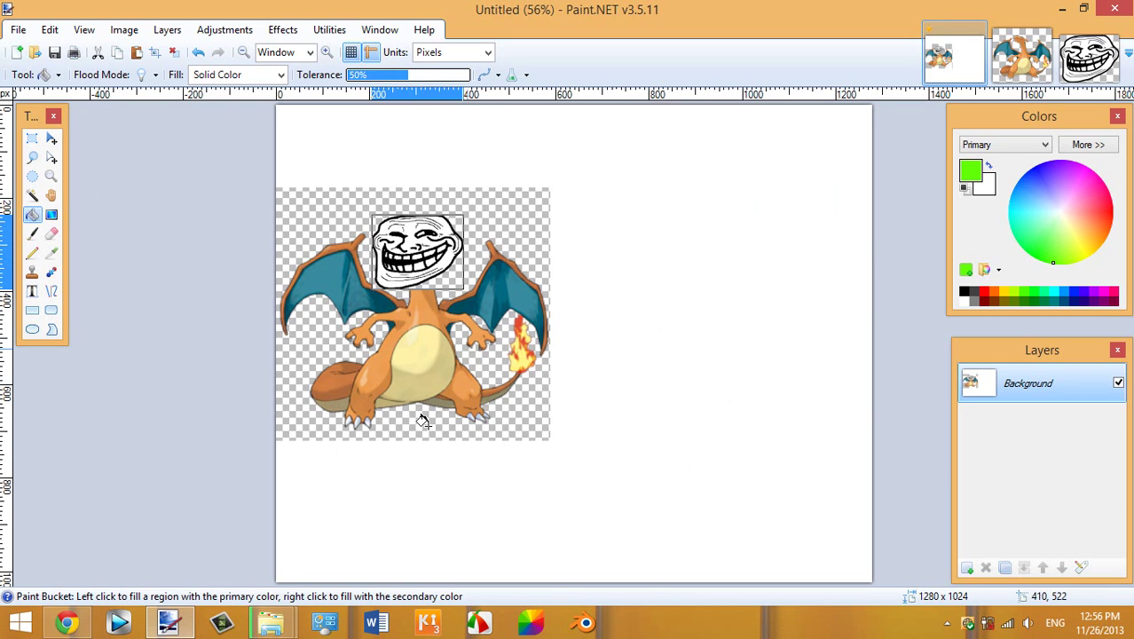
click(633, 376)
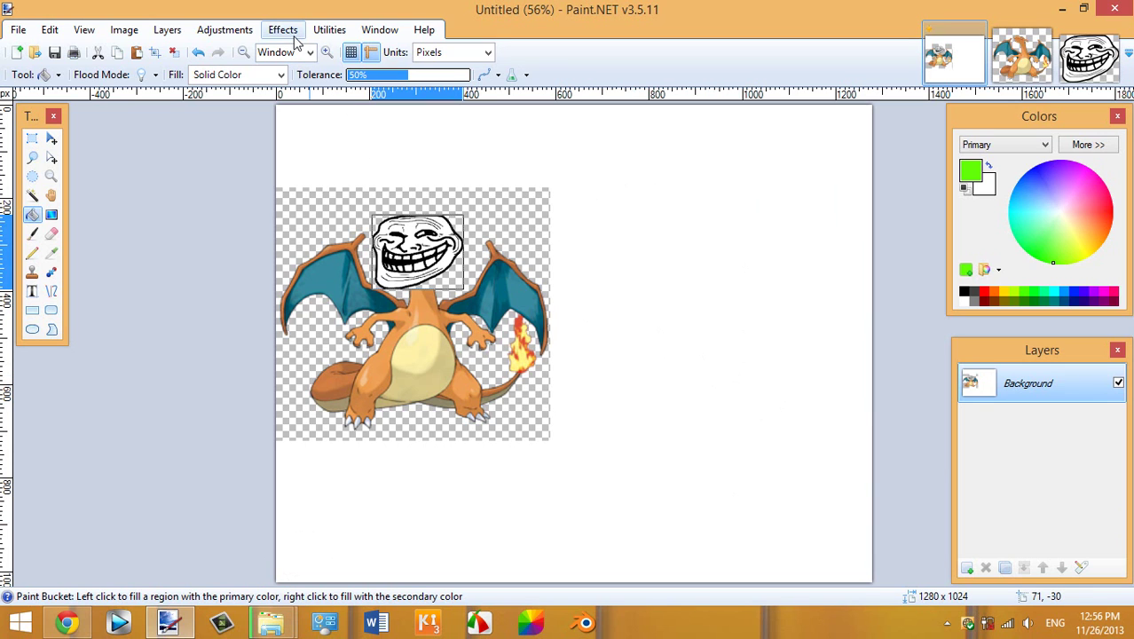
Step: Show the History window and move it below the Tools window, clear of the canvas
click(368, 33)
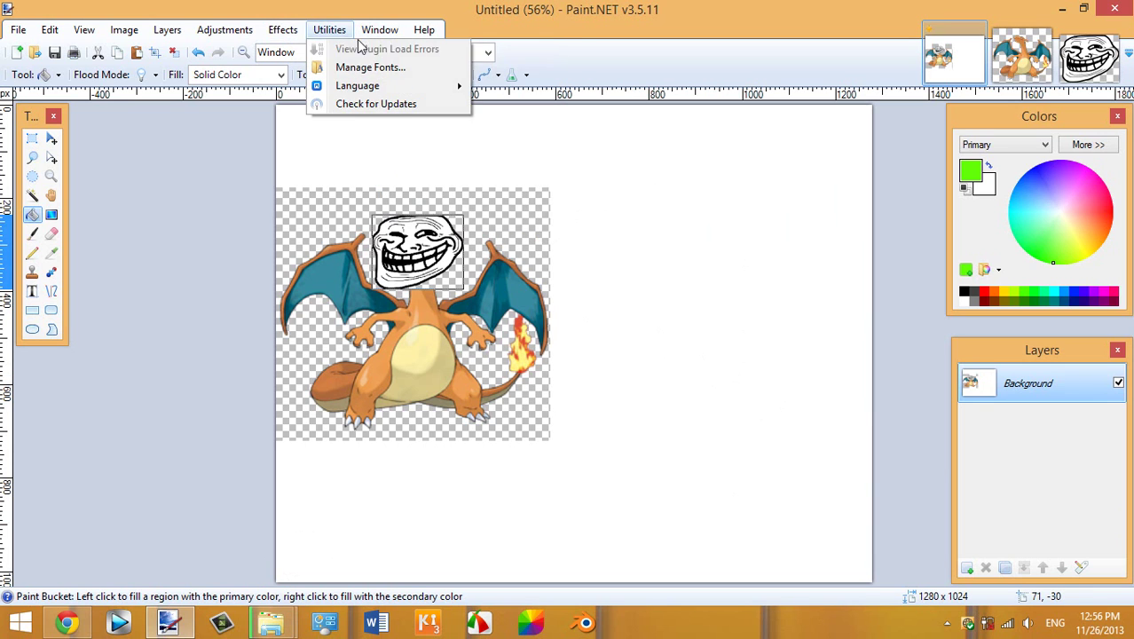
click(399, 68)
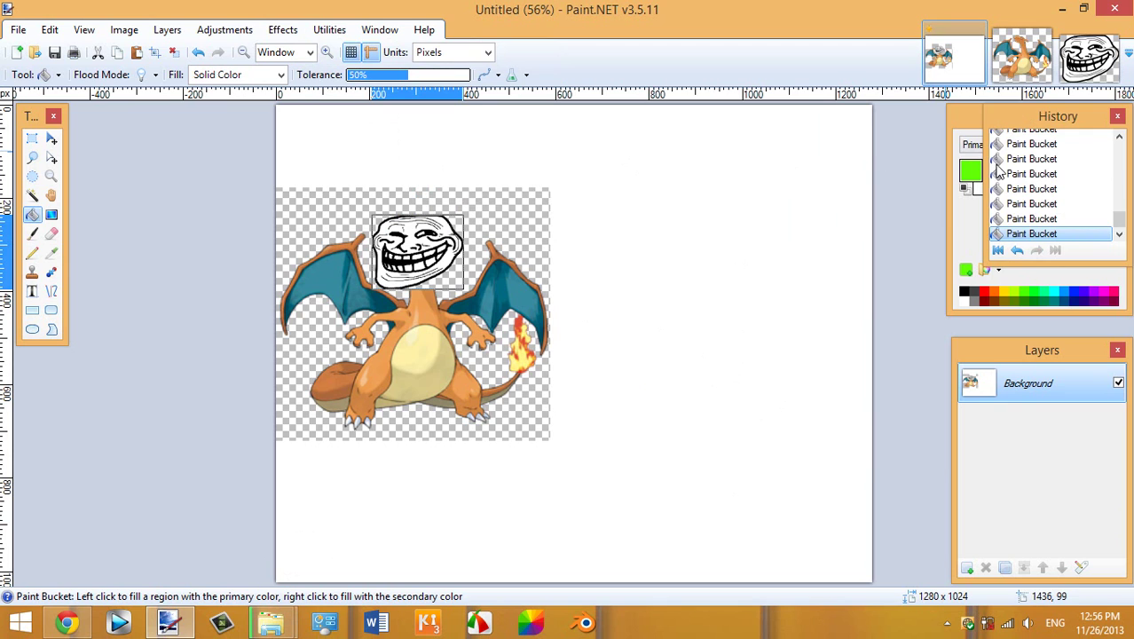
drag(1043, 119, 98, 405)
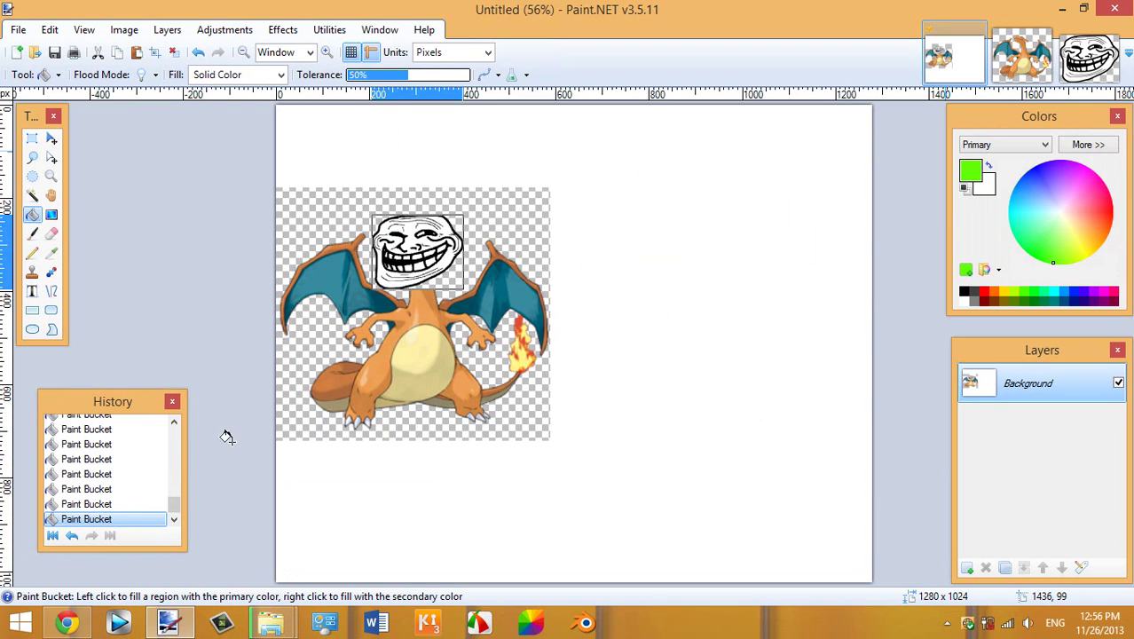
Step: Pick a light red primary color and fill the trollface's skin and mouth areas with the Paint Bucket
mouse_move(1044, 234)
mouse_down()
mouse_move(1045, 275)
mouse_move(1052, 242)
mouse_move(1096, 214)
mouse_up()
click(1066, 223)
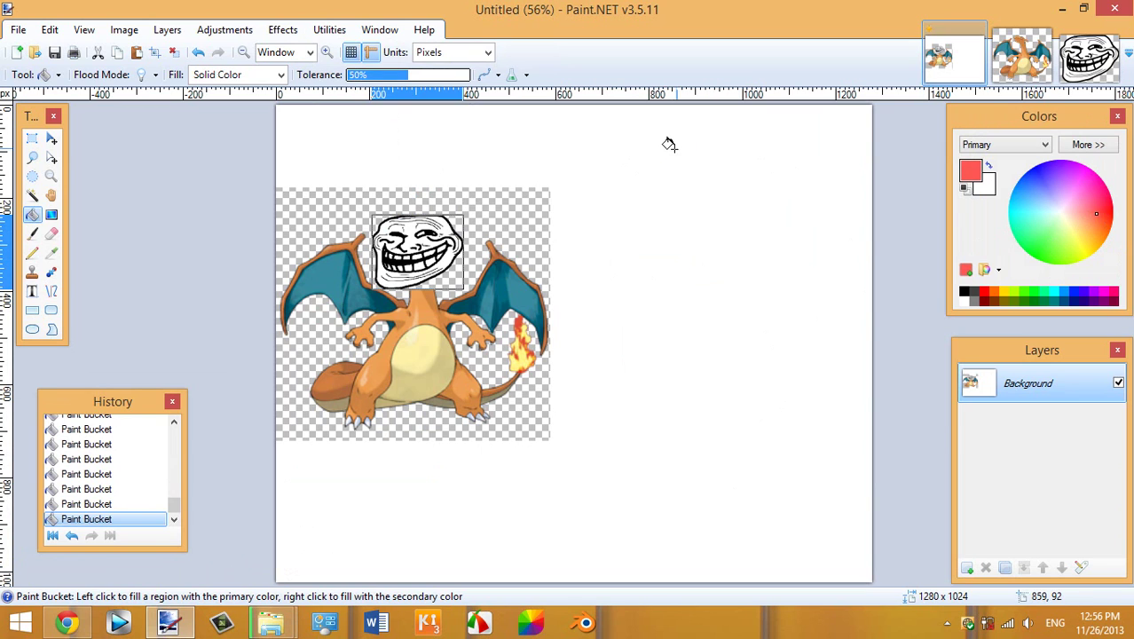
click(300, 128)
click(450, 255)
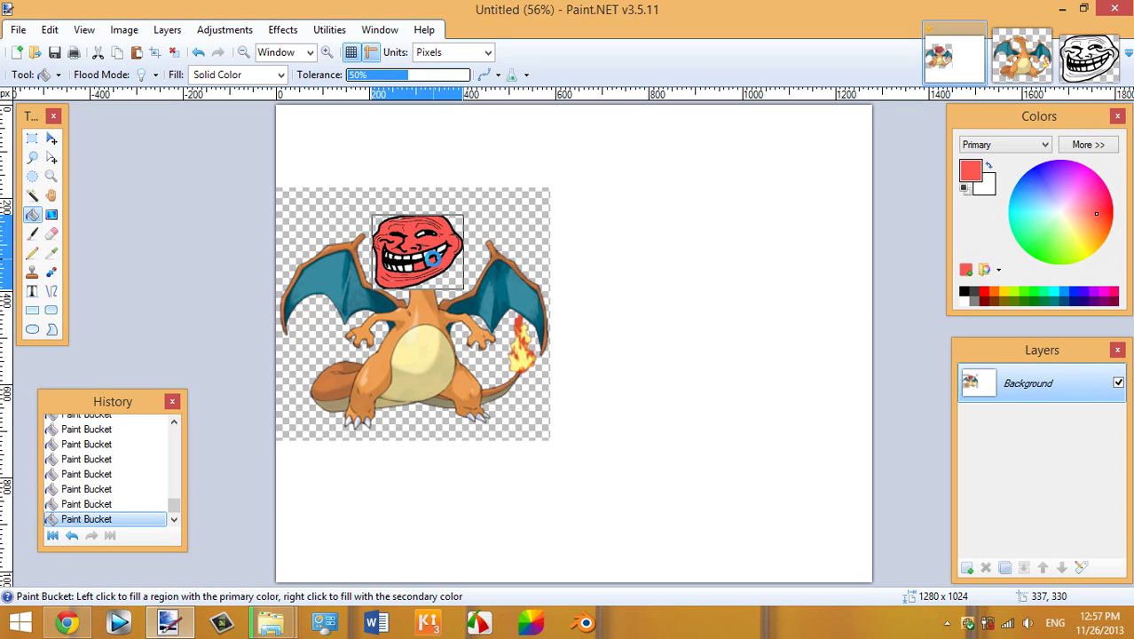
click(432, 251)
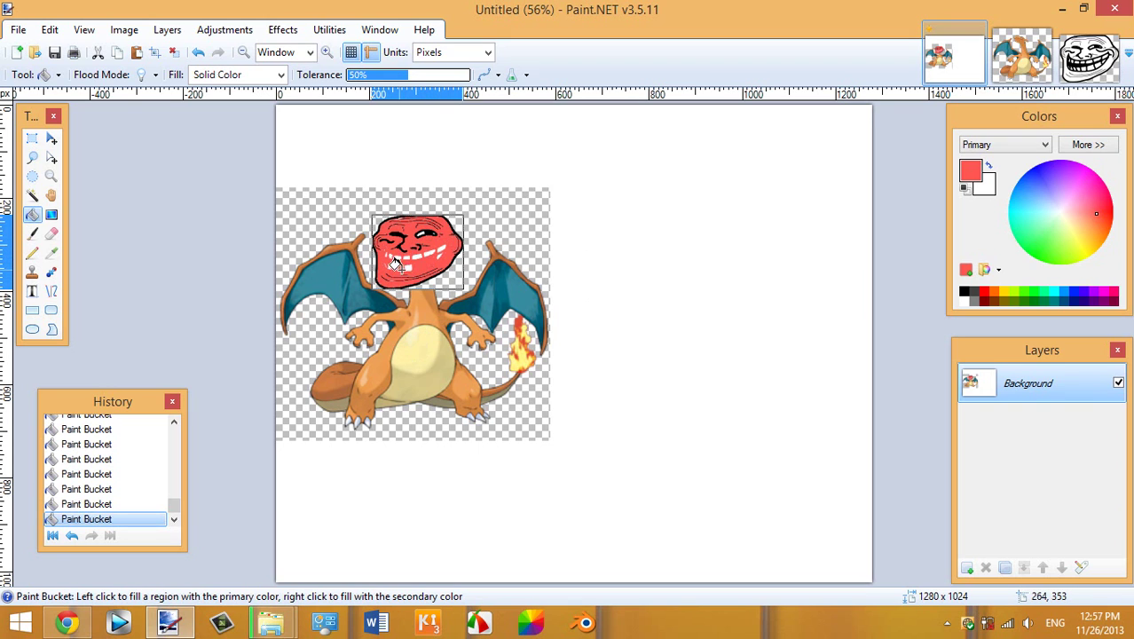
click(400, 264)
Step: Step back through the History to undo the red fills on the trollface
drag(113, 521, 110, 444)
click(110, 428)
mouse_move(173, 510)
mouse_down()
mouse_move(173, 456)
mouse_move(173, 502)
mouse_up()
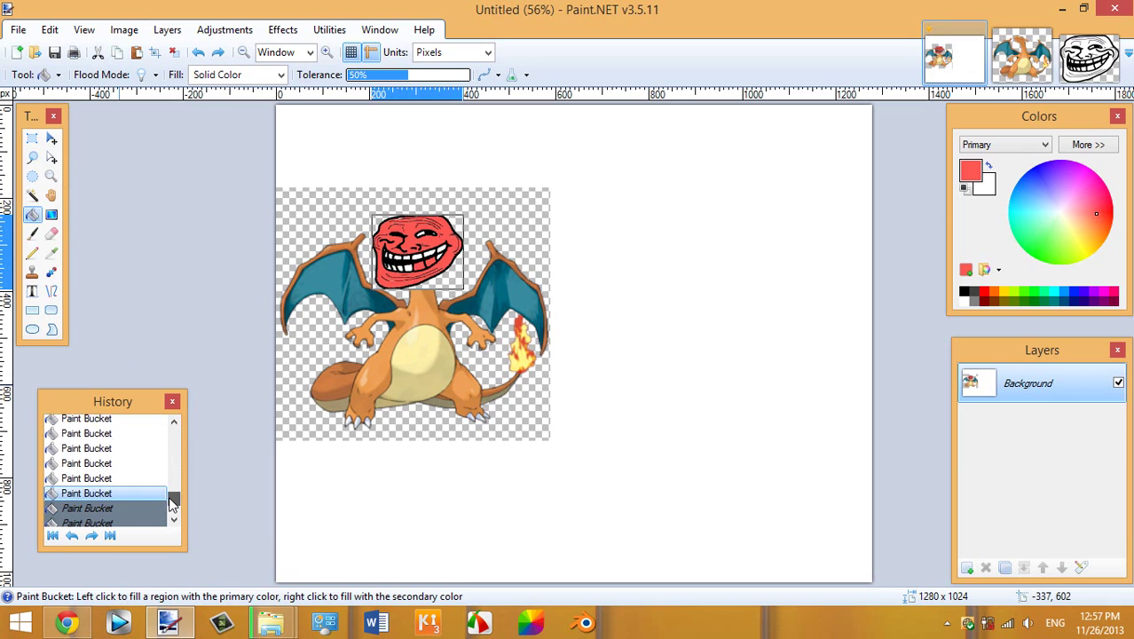
click(119, 455)
click(122, 439)
click(134, 424)
scroll(175, 450, up, 3)
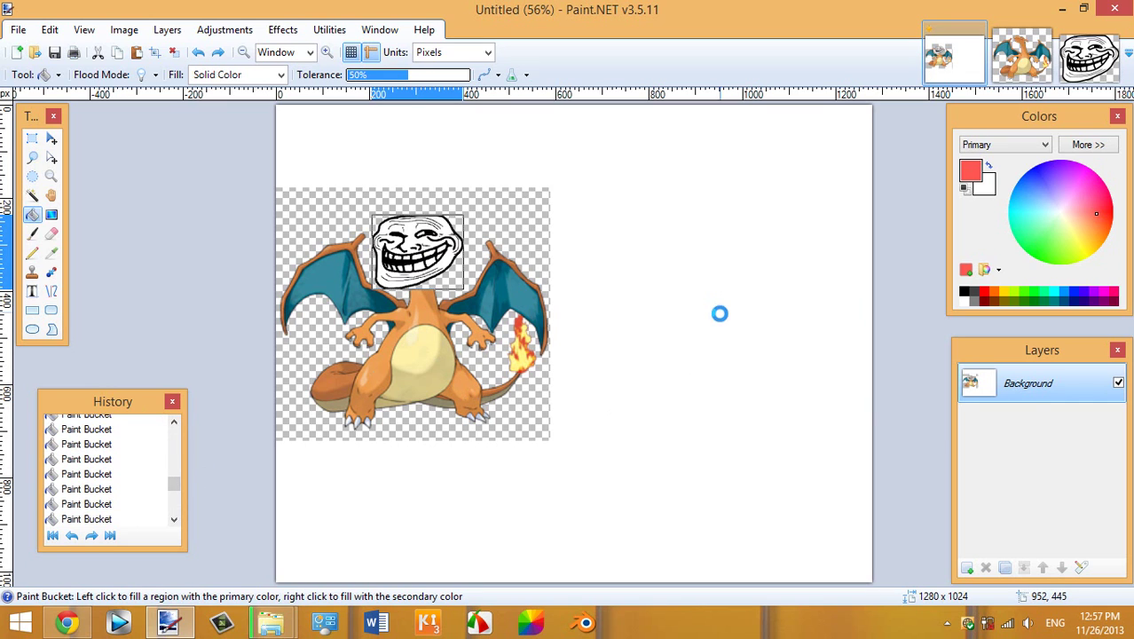
click(719, 312)
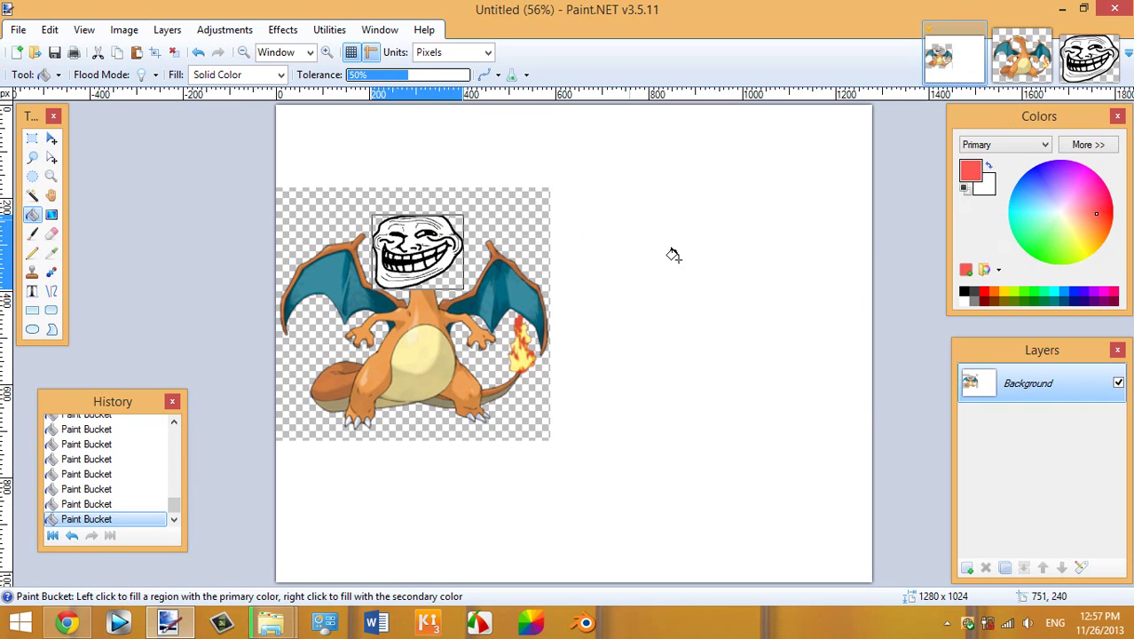
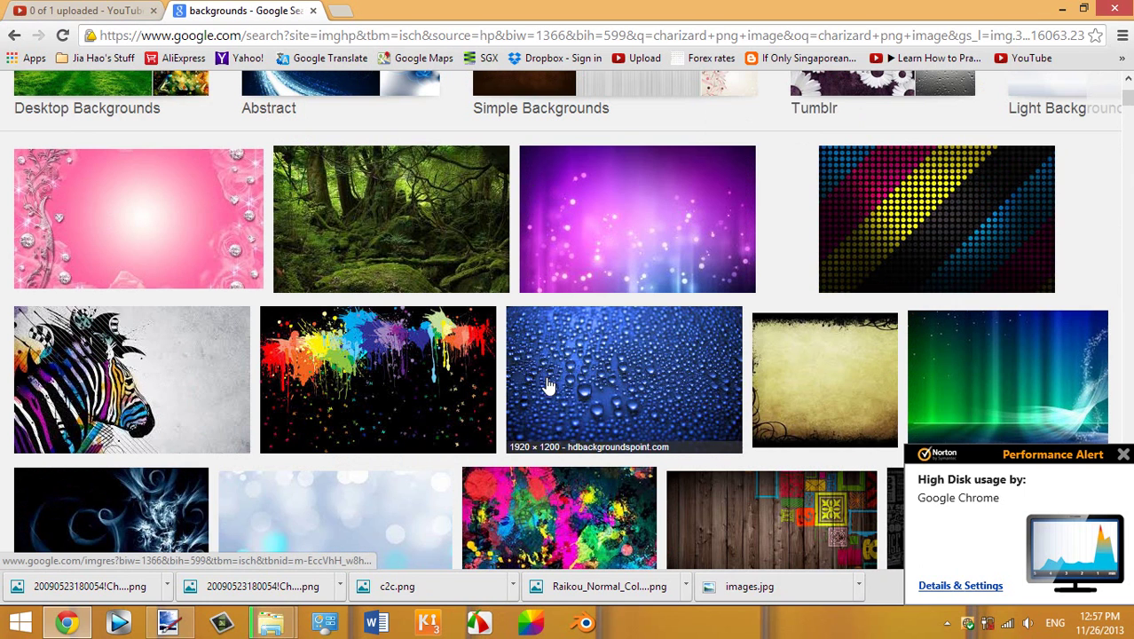
Step: Save the dark blue swirl wallpaper from the Google Images backgrounds results as images (1).jpg in the Images folder
scroll(547, 385, down, 2)
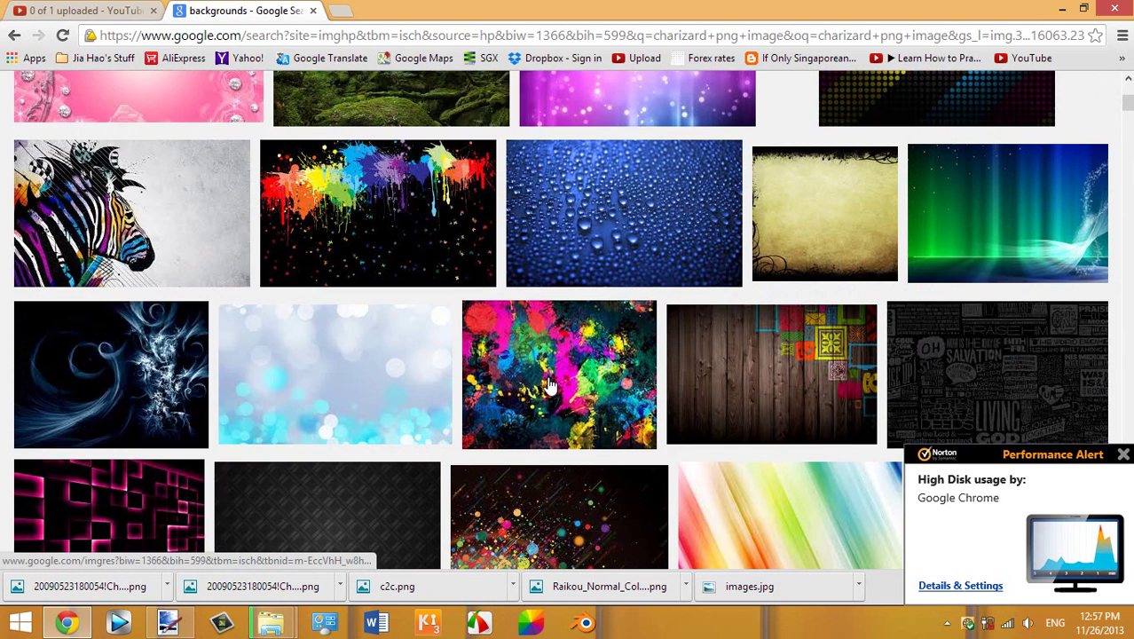
click(152, 371)
right_click(387, 361)
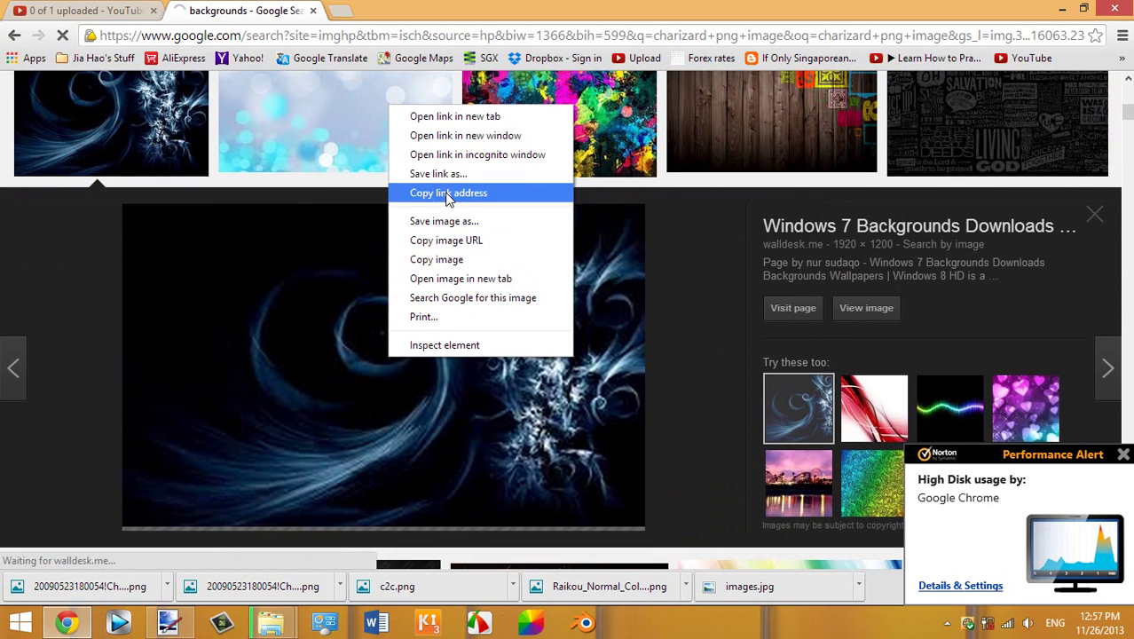
click(446, 221)
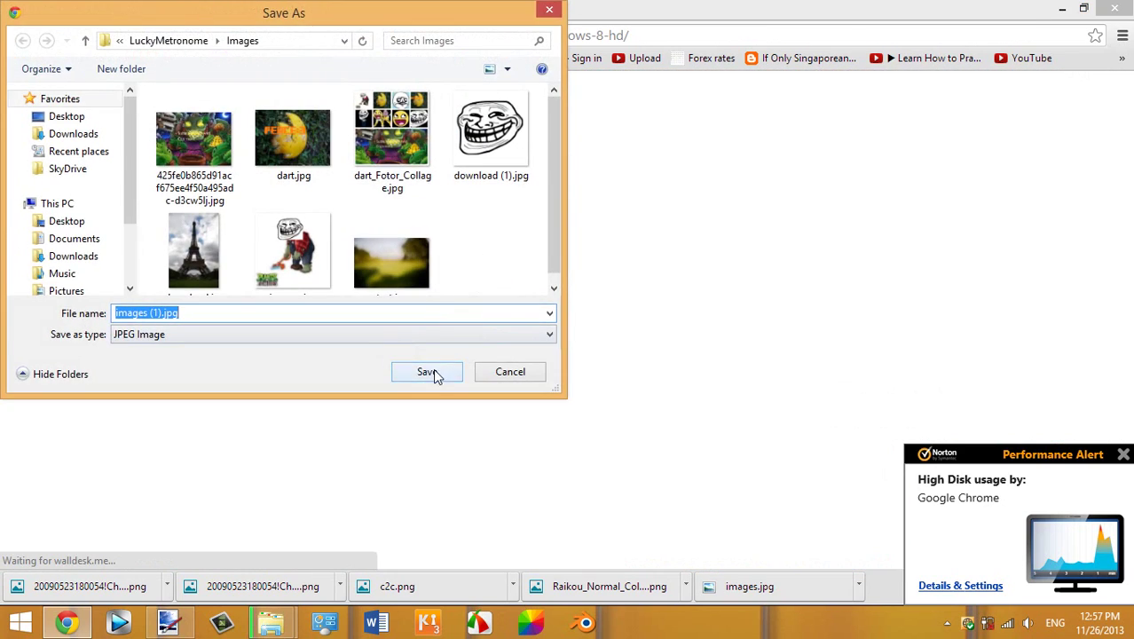
click(434, 372)
Step: Search the installed apps for "paint" and launch Microsoft Paint
click(21, 621)
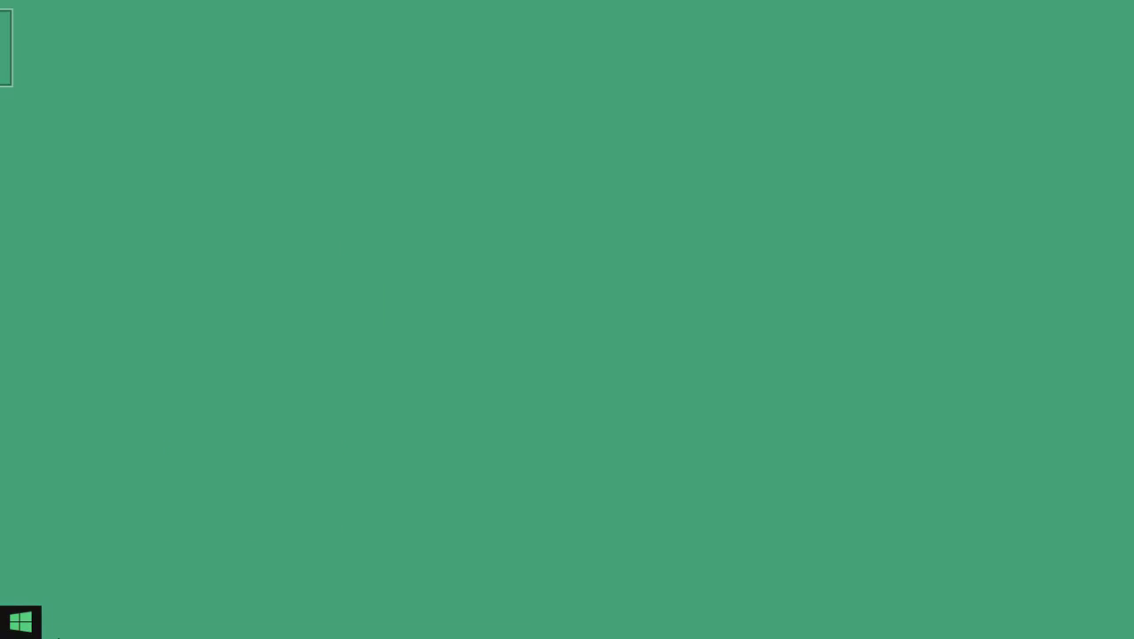
click(41, 595)
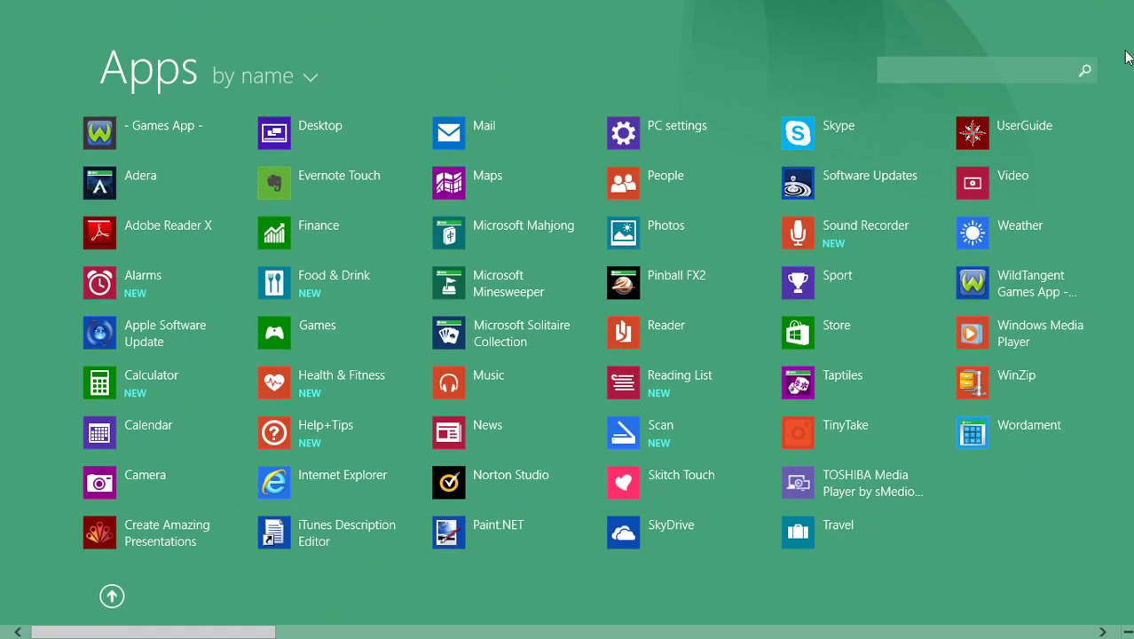
click(974, 77)
text(p)
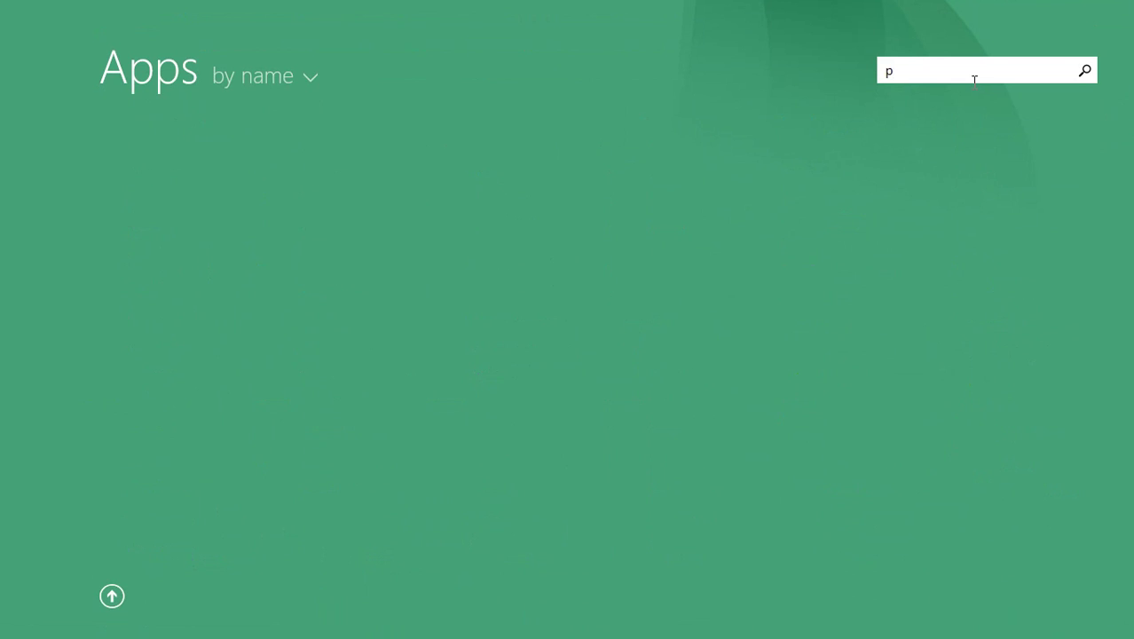
text(aint)
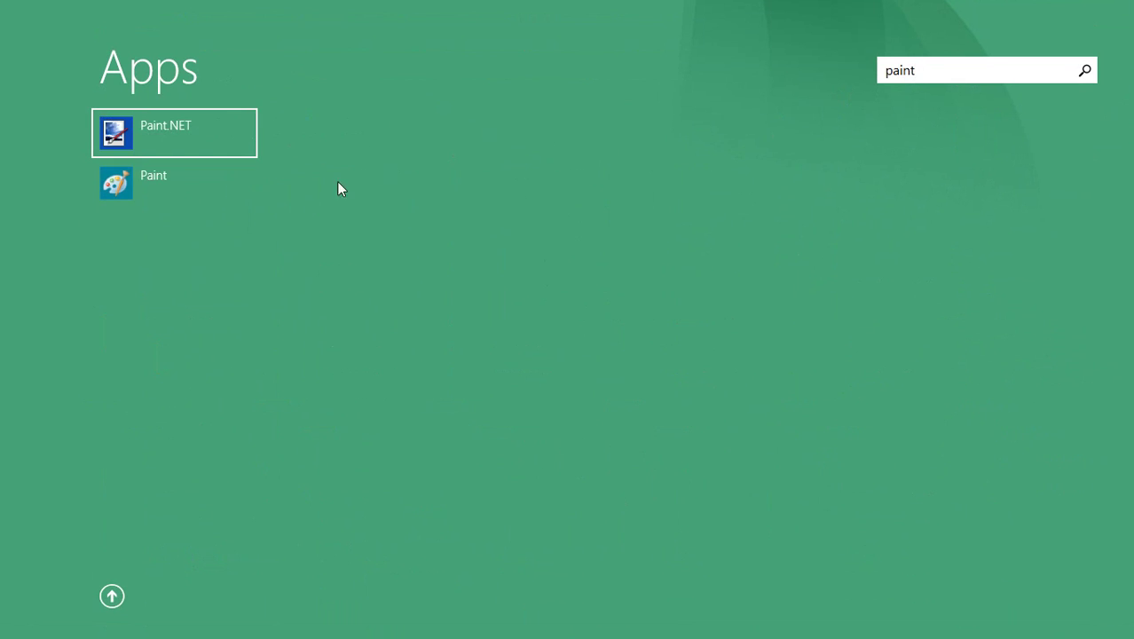
click(149, 183)
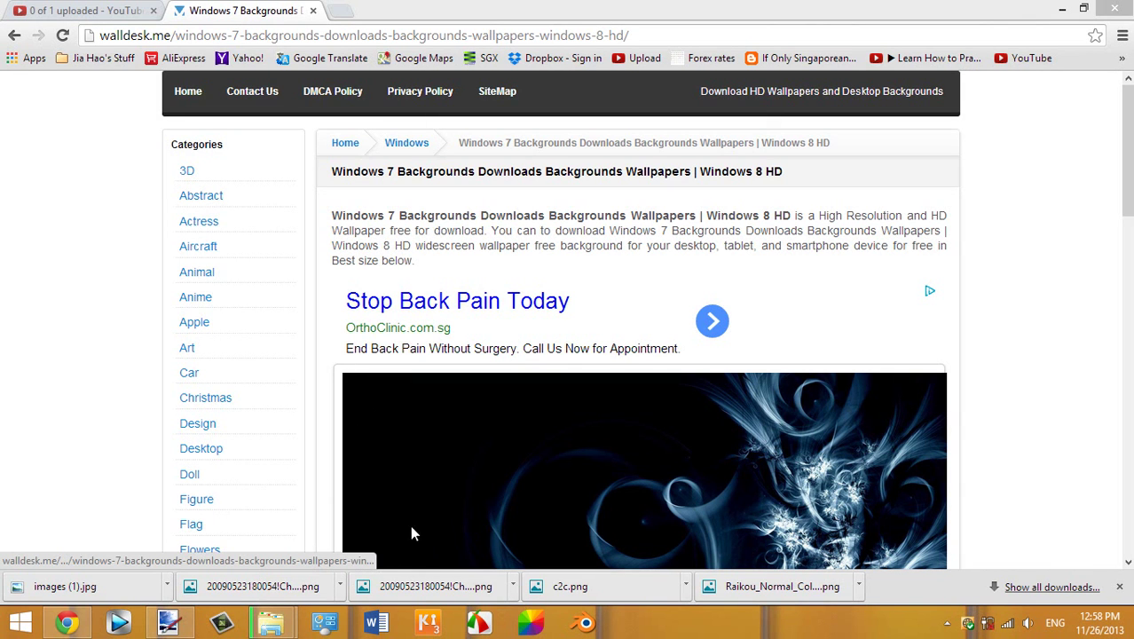
click(585, 592)
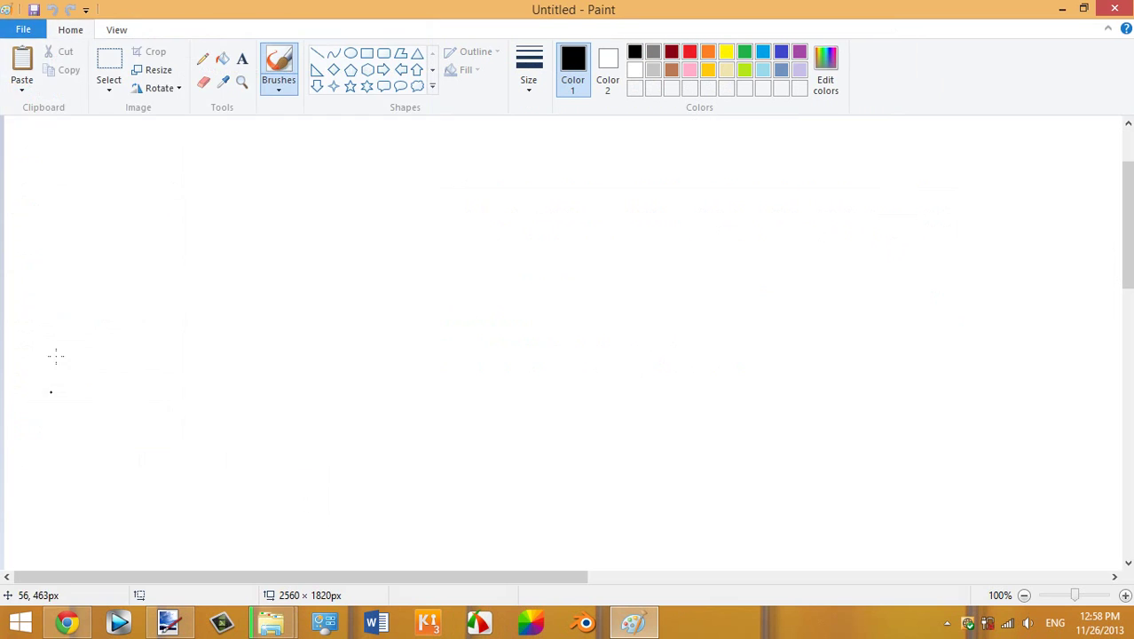
Step: Open images (1).jpg from the Images folder in Paint
click(23, 29)
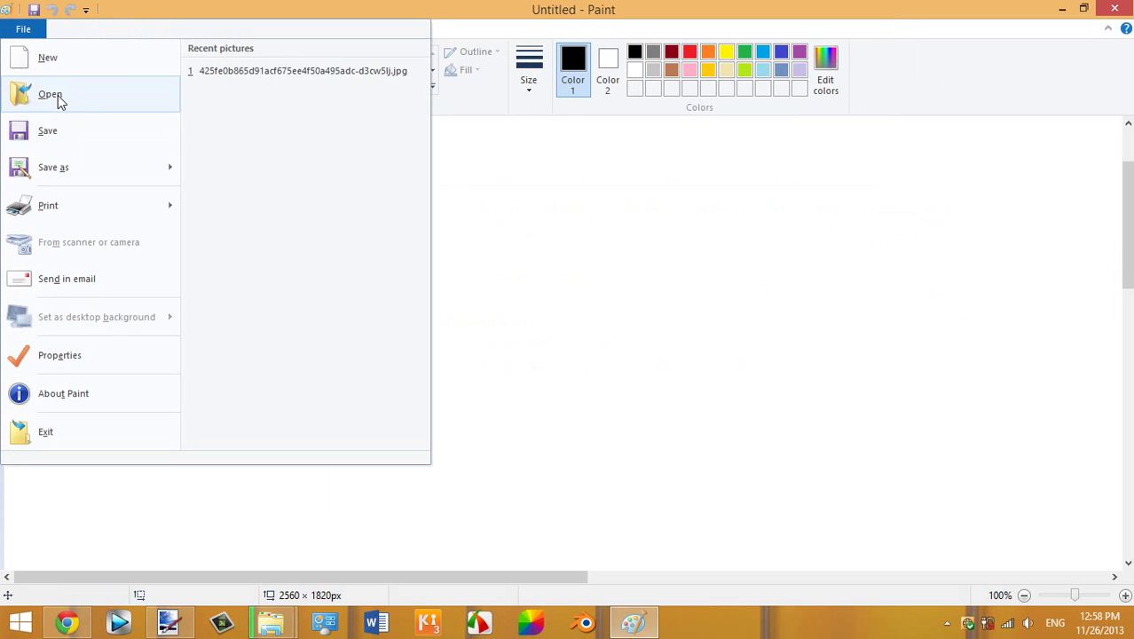
click(53, 96)
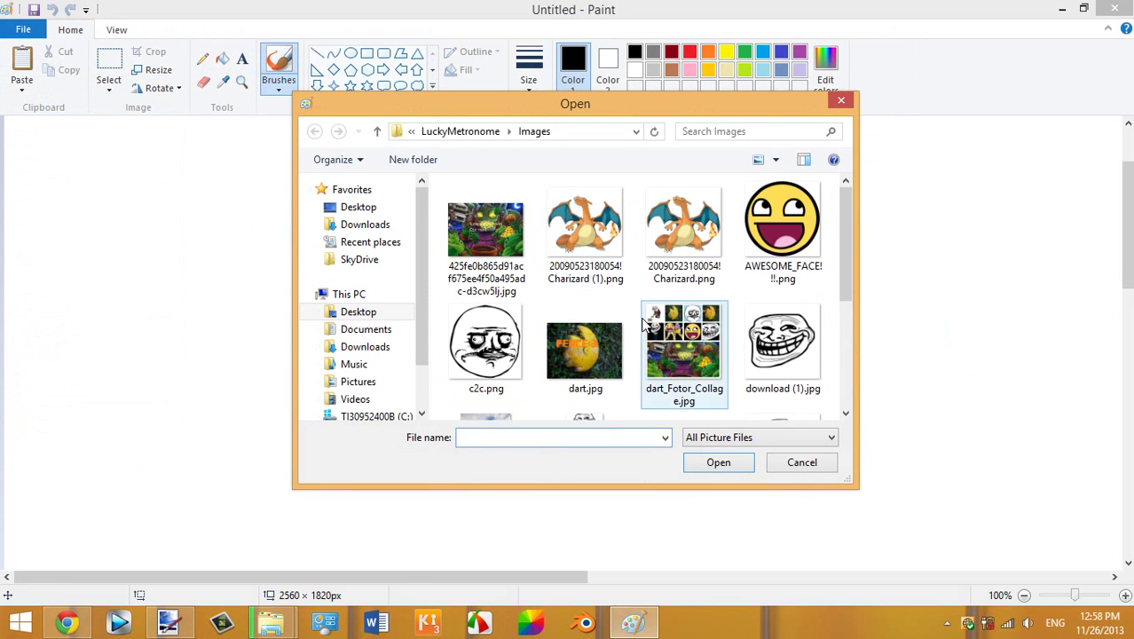
click(683, 346)
scroll(683, 346, down, 2)
click(701, 261)
double_click(701, 261)
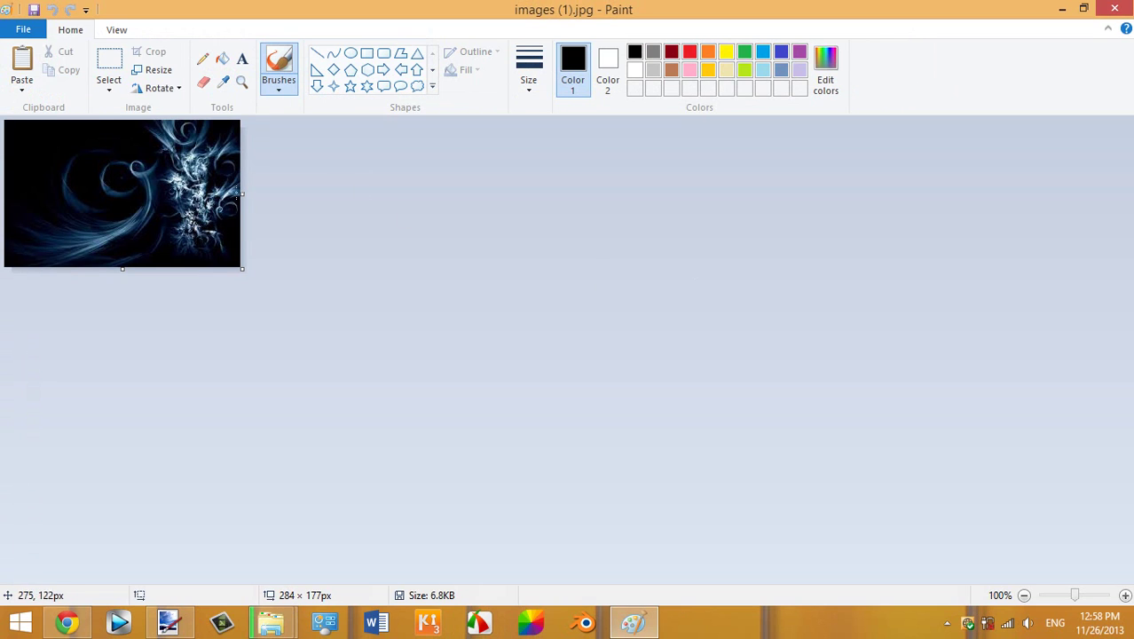
Step: Resize the swirl background image to 1280 by 720 pixels without maintaining its aspect ratio
click(104, 61)
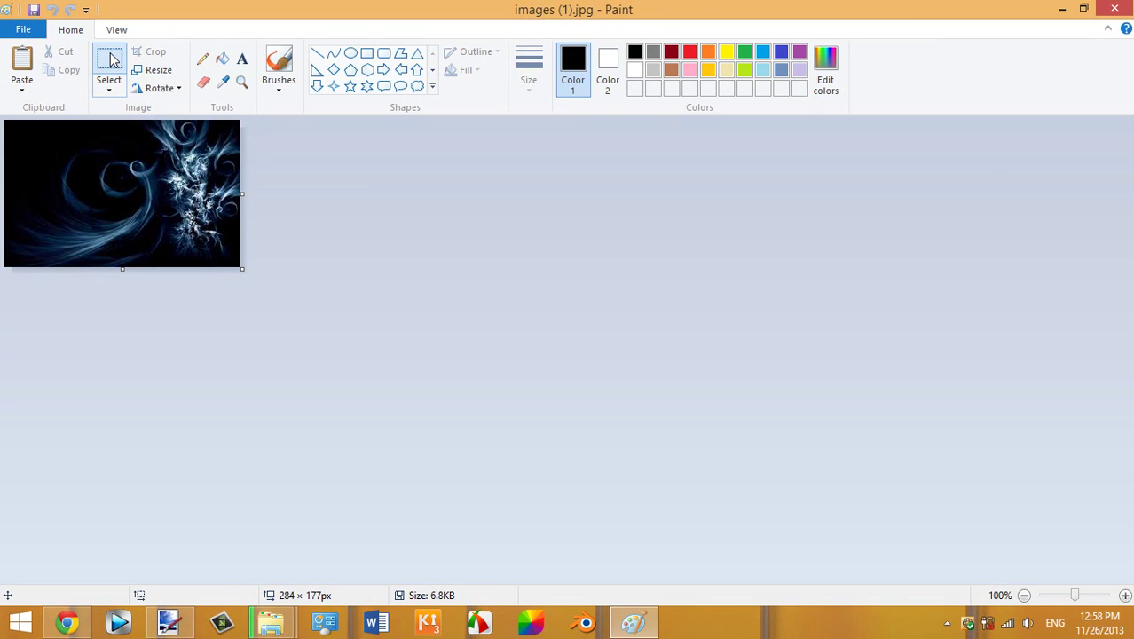
click(110, 60)
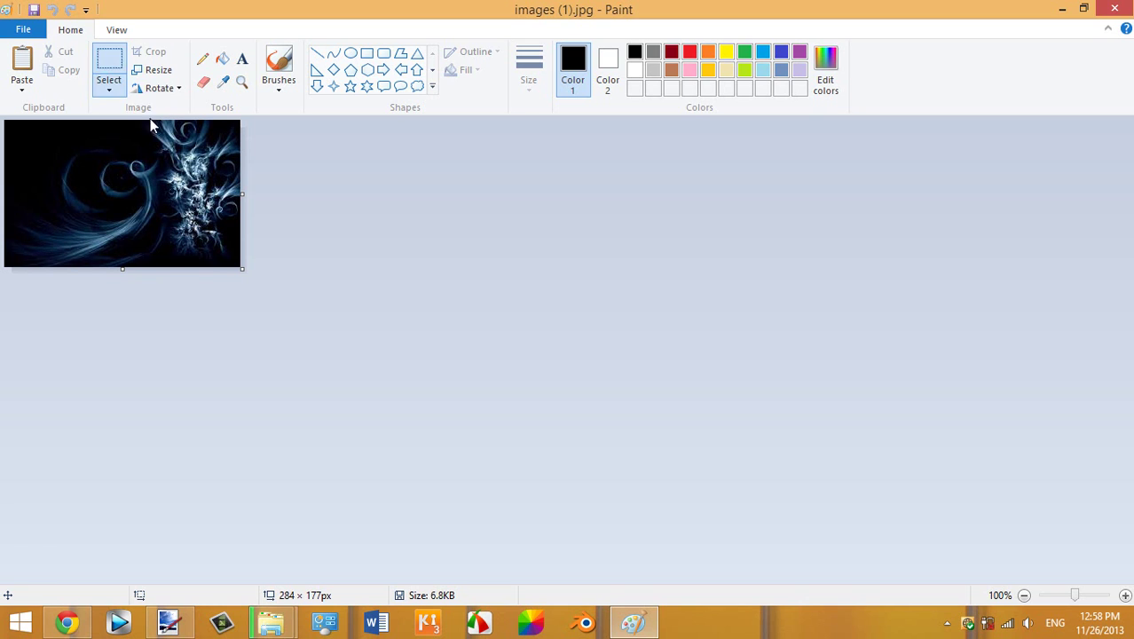
click(158, 70)
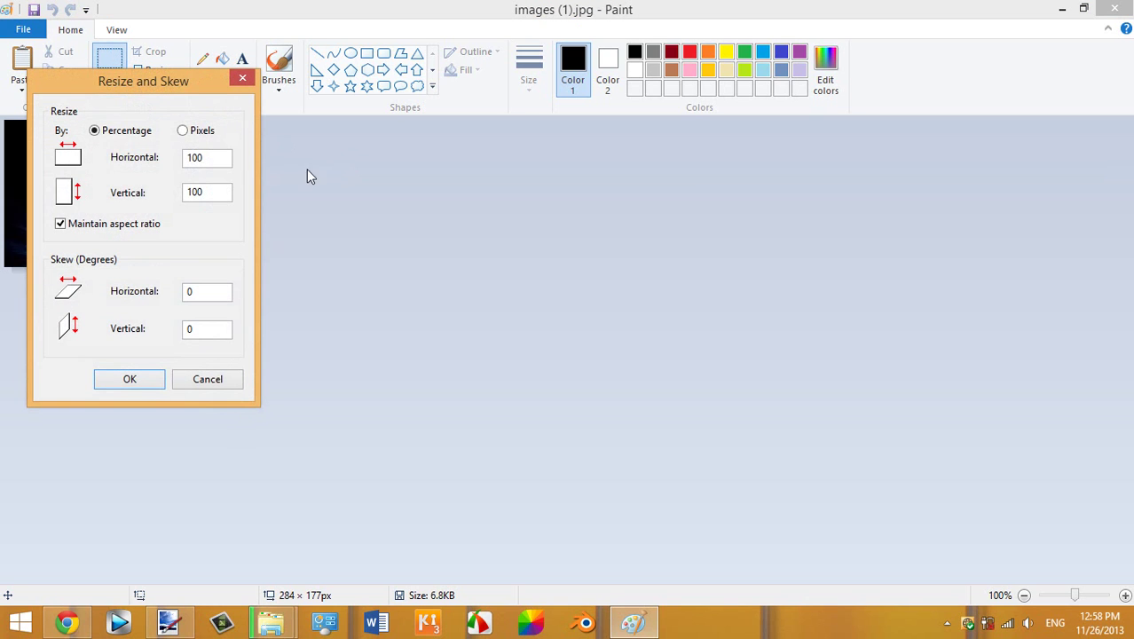
click(184, 131)
double_click(215, 156)
text(1280)
key(Tab)
drag(220, 156, 39, 170)
click(127, 387)
scroll(796, 300, down, 3)
scroll(645, 264, up, 3)
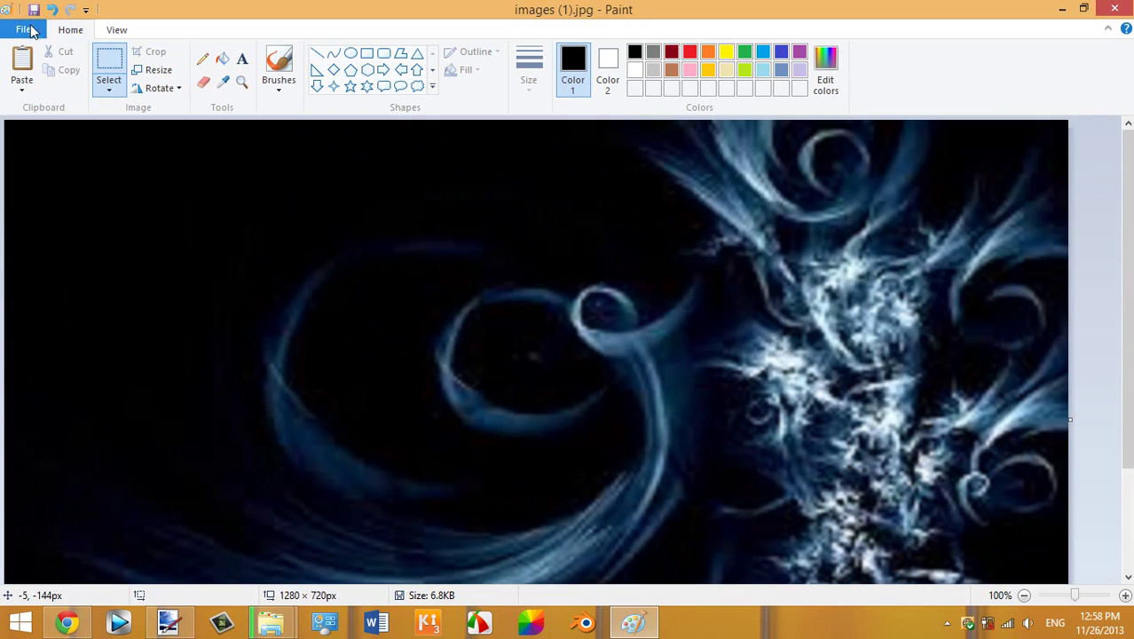
Step: Save the resized wallpaper, then switch to Paint.NET and open images (1).jpg from the Images folder
click(34, 11)
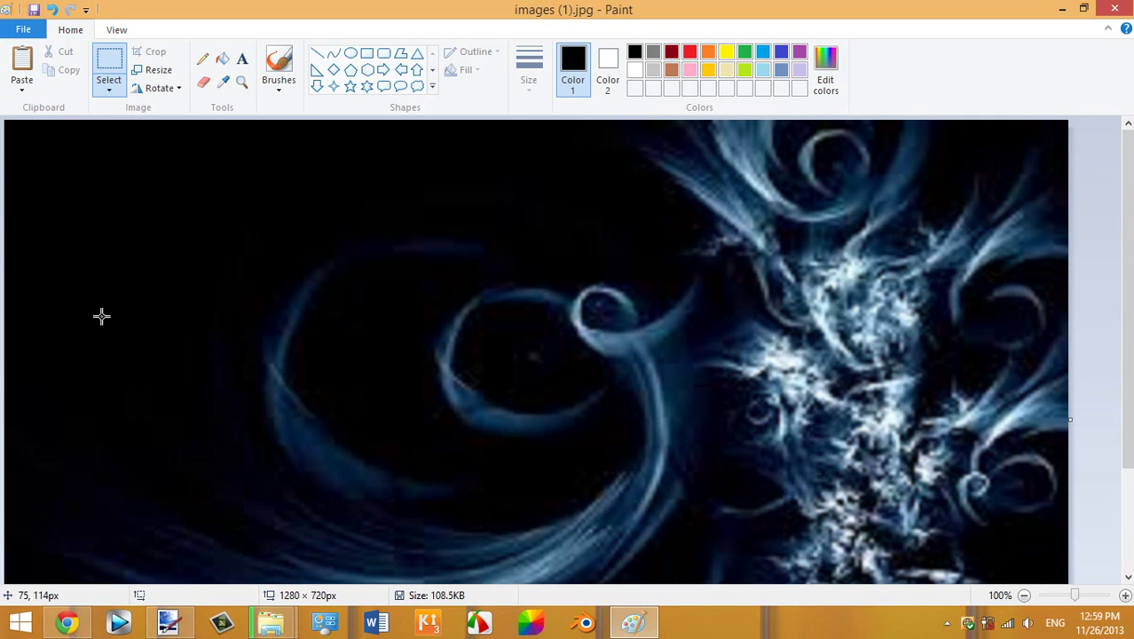
click(185, 626)
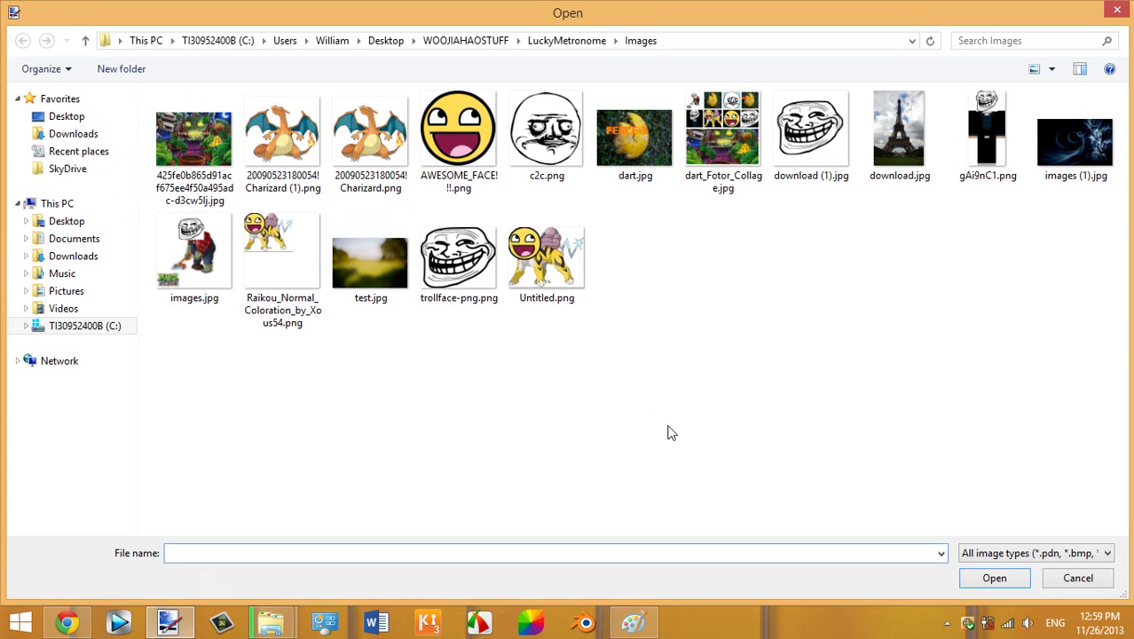
double_click(1073, 145)
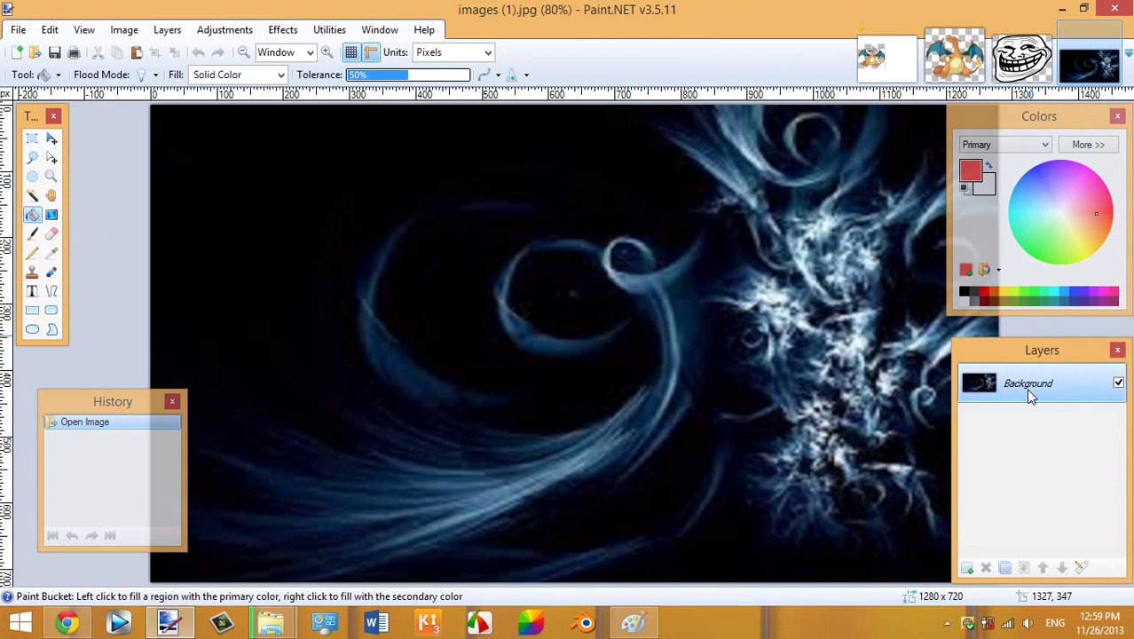
Step: Hide the wallpaper's Background layer and show it again
click(1117, 383)
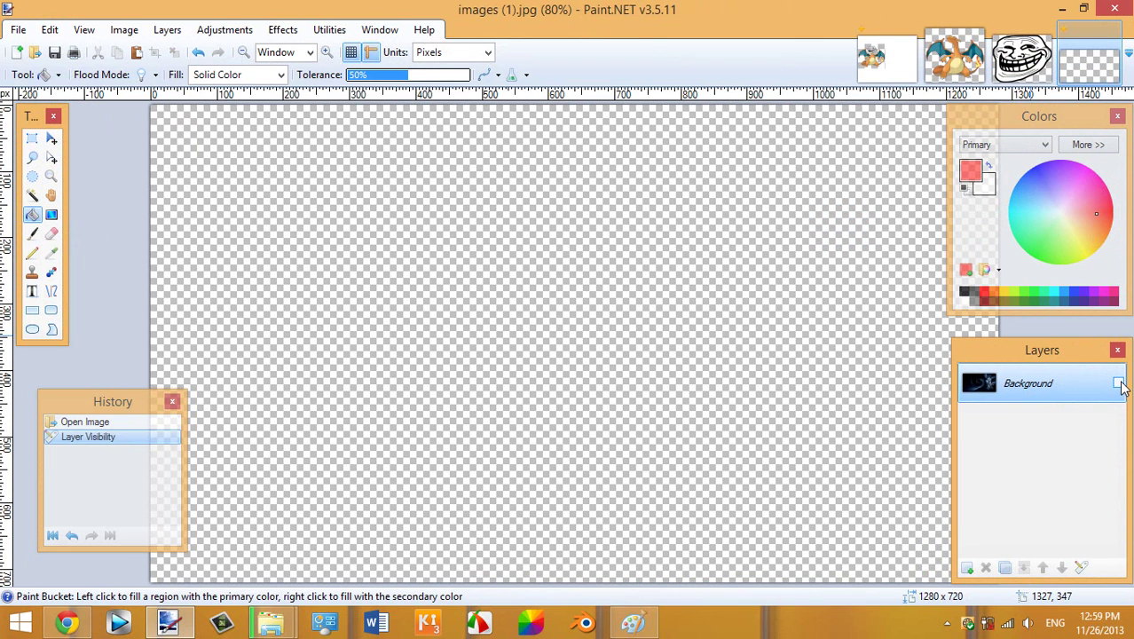
click(1117, 383)
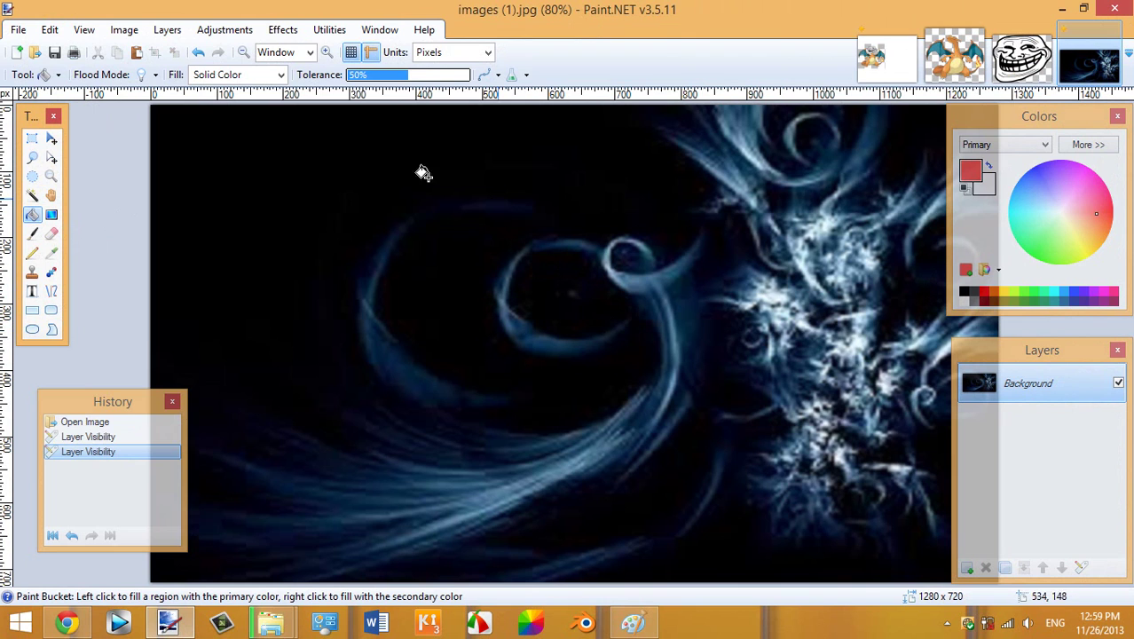
Step: Copy the whole Charizard picture, paste it into the swirl wallpaper and place it low, left of the centre
click(949, 57)
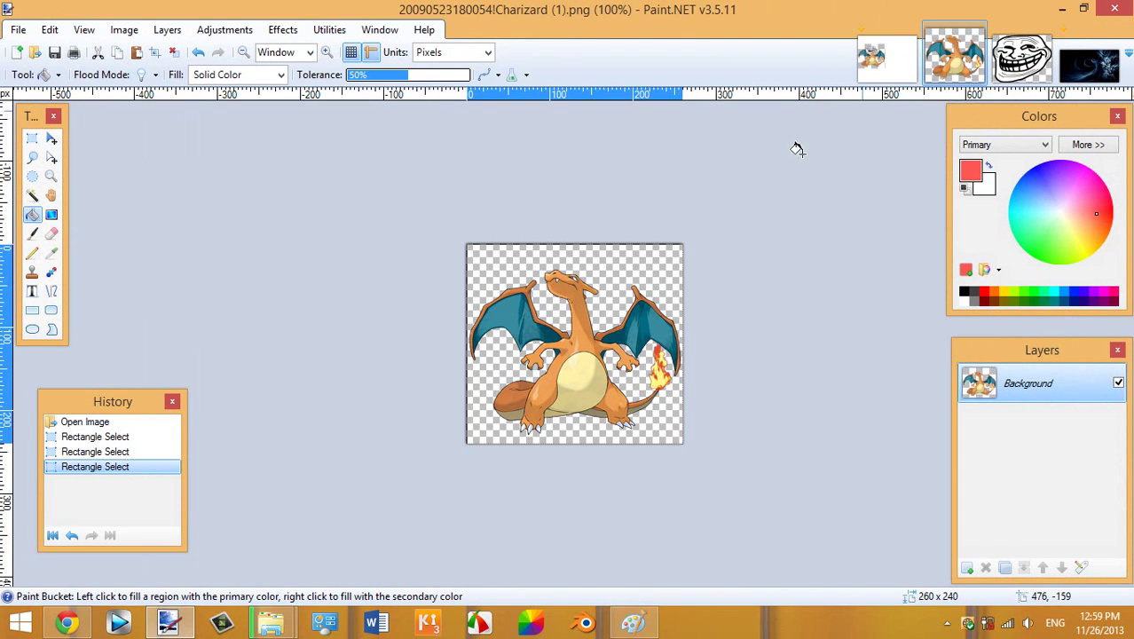
click(33, 141)
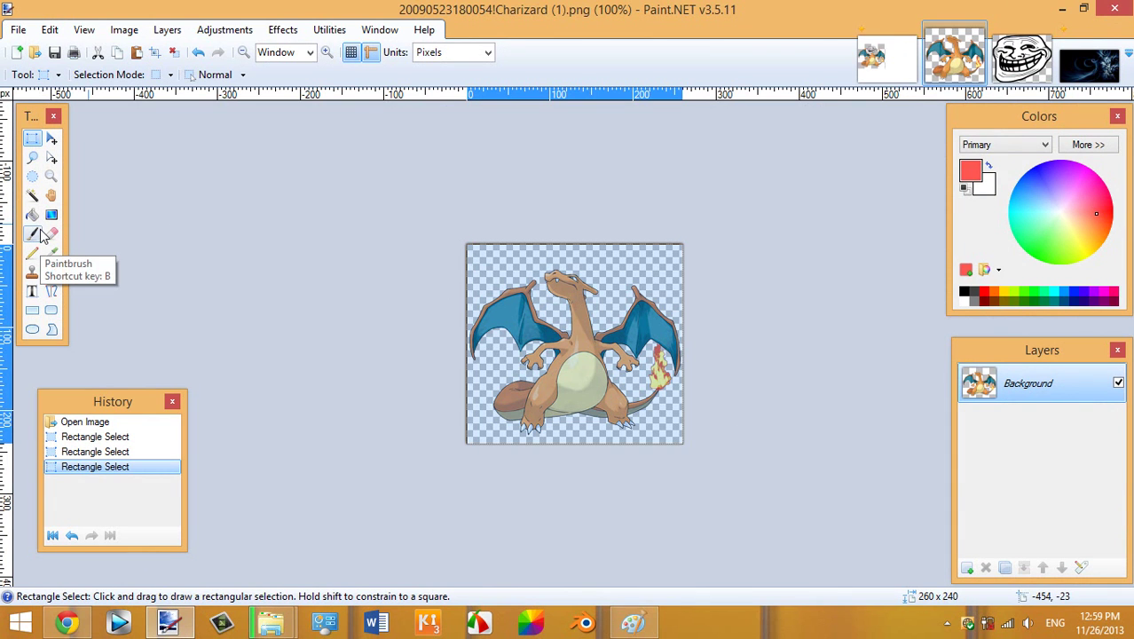
click(882, 68)
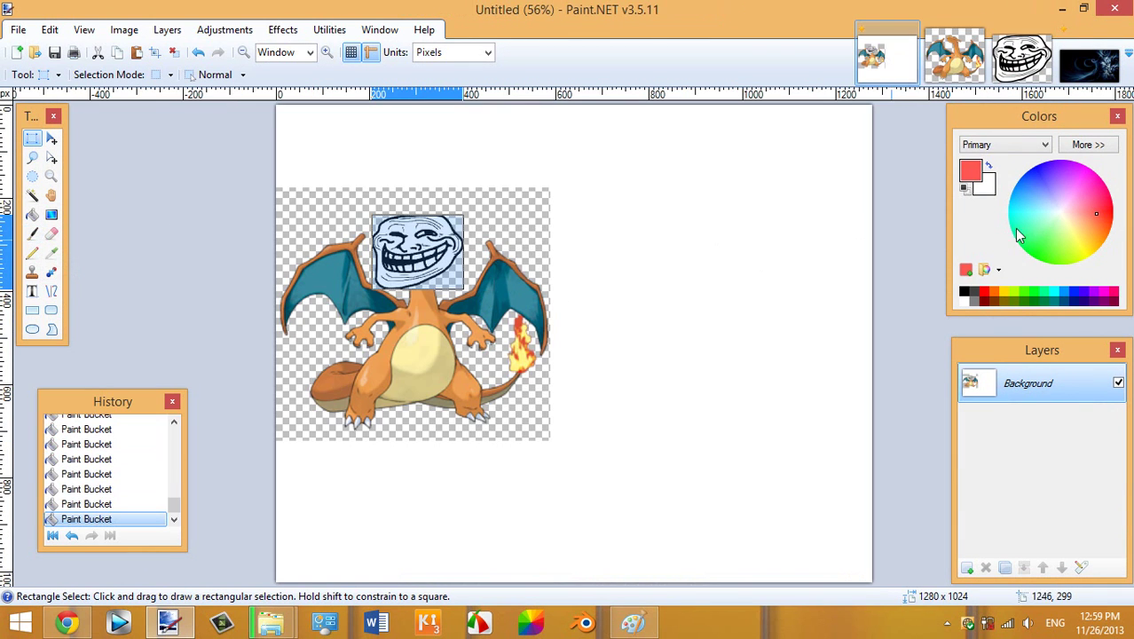
click(1069, 76)
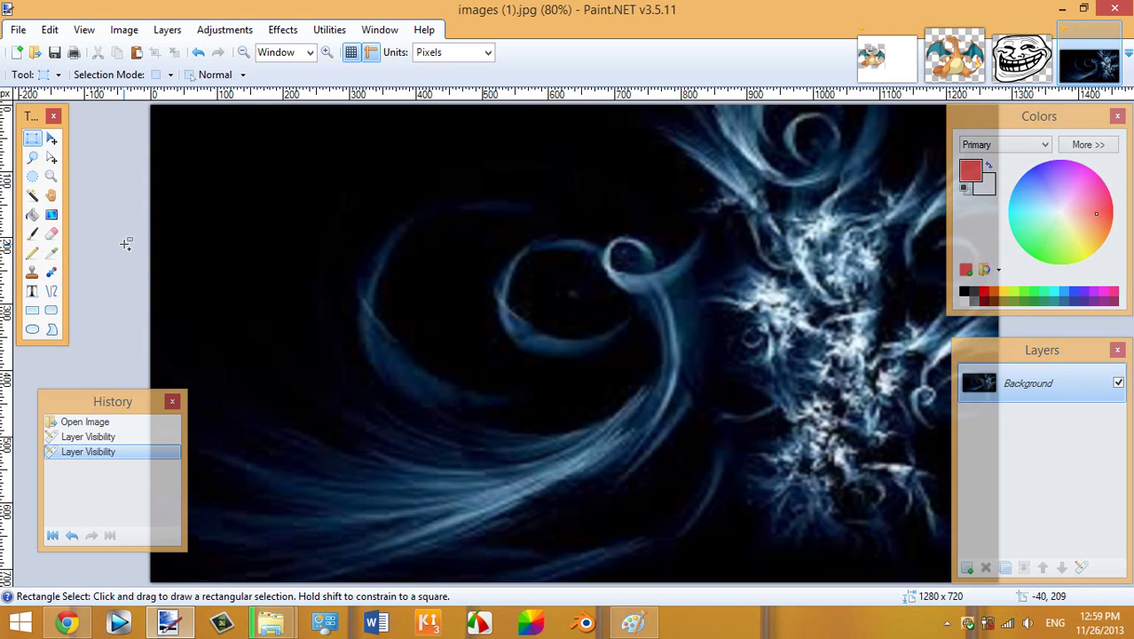
key(ctrl+v)
drag(276, 206, 542, 447)
drag(117, 404, 94, 437)
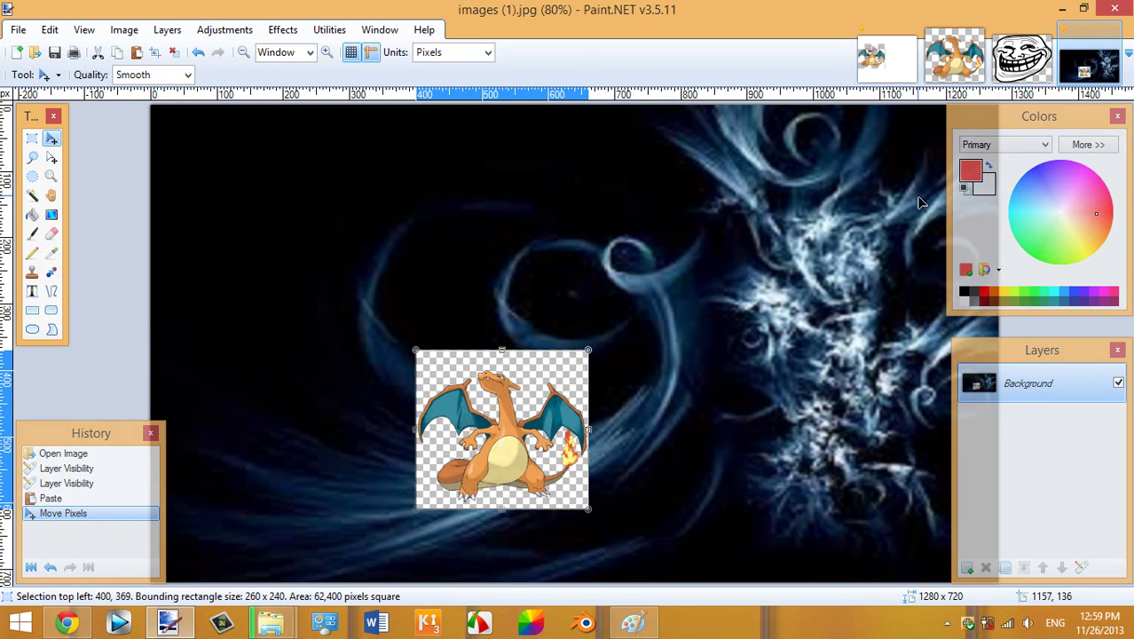
Step: Enlarge the pasted Charizard to about 484 by 447 pixels and move it to the wallpaper's lower right corner
drag(518, 435, 644, 371)
drag(717, 448, 949, 585)
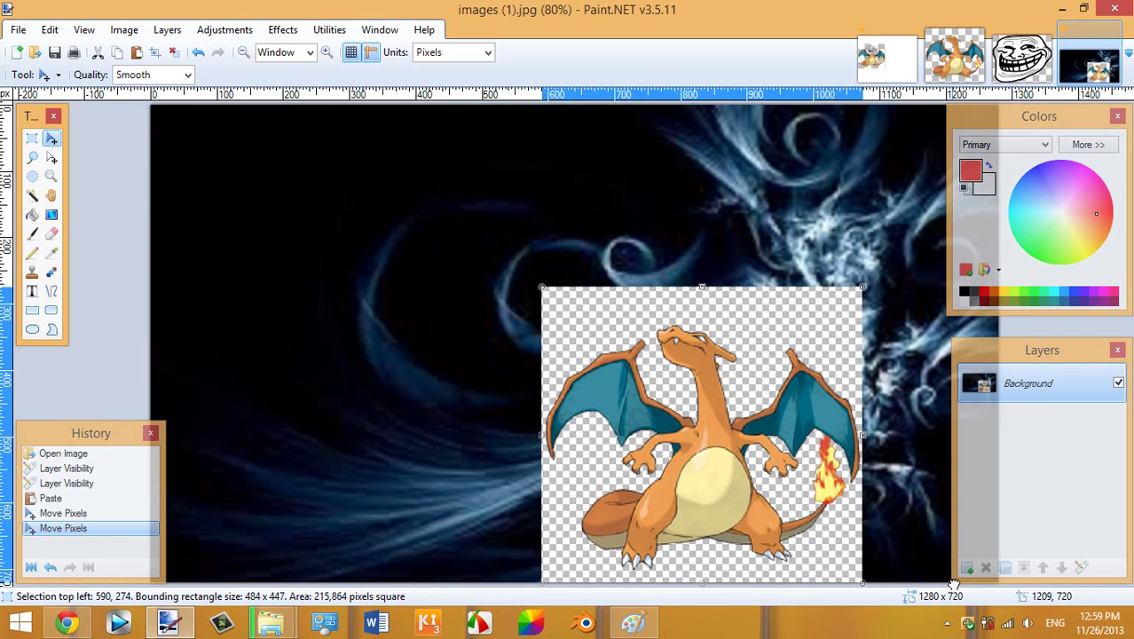
drag(801, 495, 844, 449)
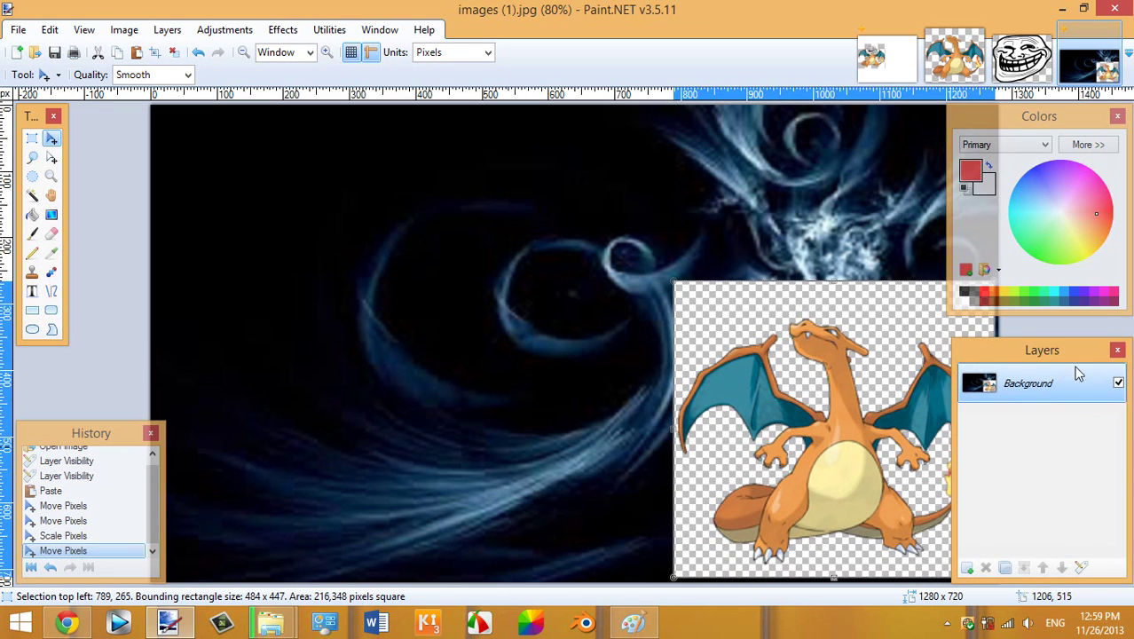
Step: Close the Layers, Colors and History windows and move the Charizard to the middle of the wallpaper
click(1118, 350)
drag(1069, 110, 157, 105)
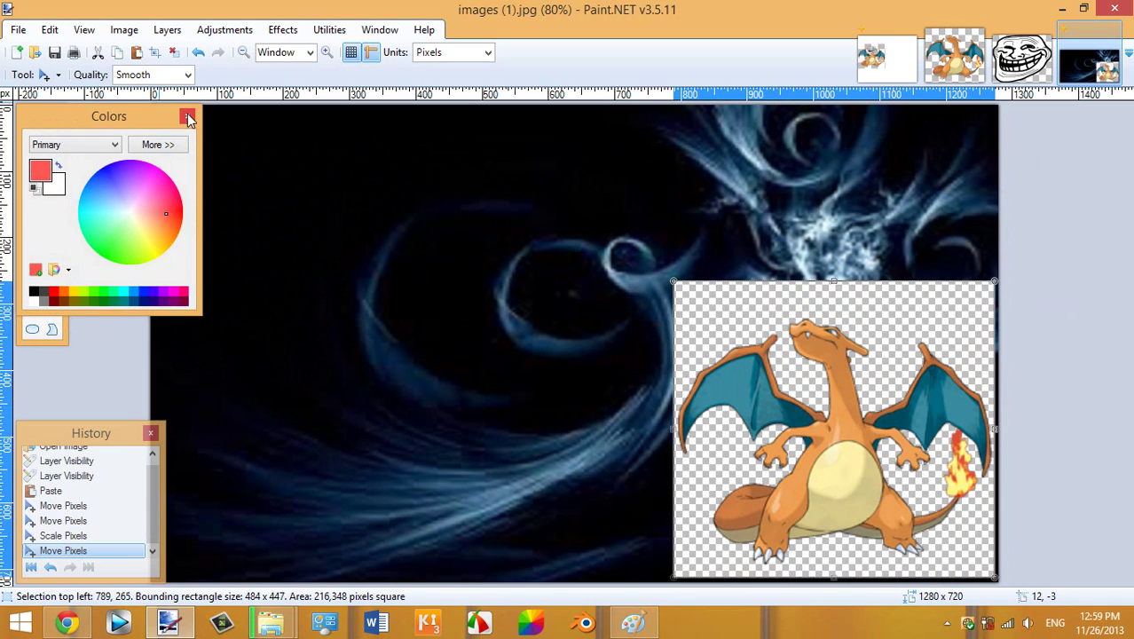
click(188, 116)
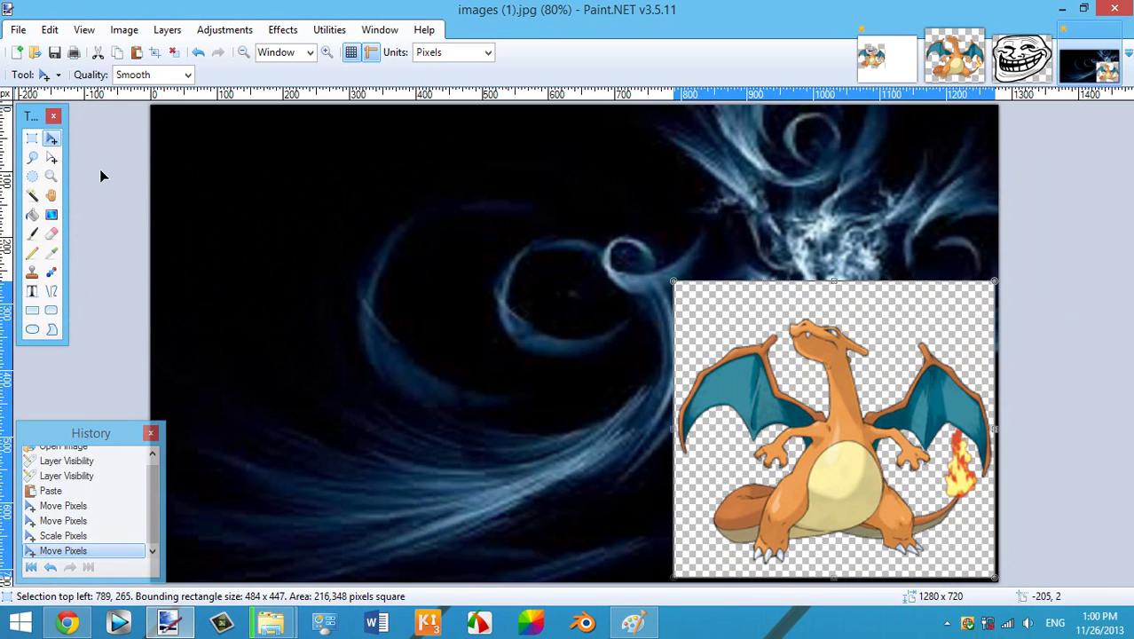
click(152, 435)
drag(845, 355, 646, 259)
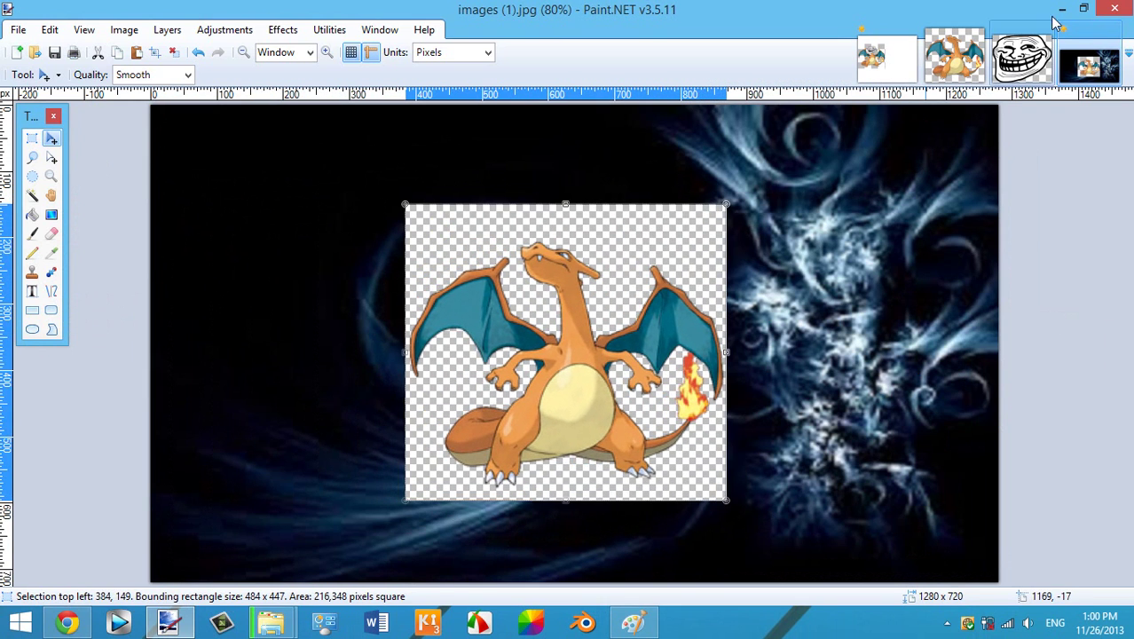
Step: Copy the small trollface from the untitled composition into the wallpaper, shrink it to about 168 by 136 pixels and fit it over Charizard's head
click(1033, 70)
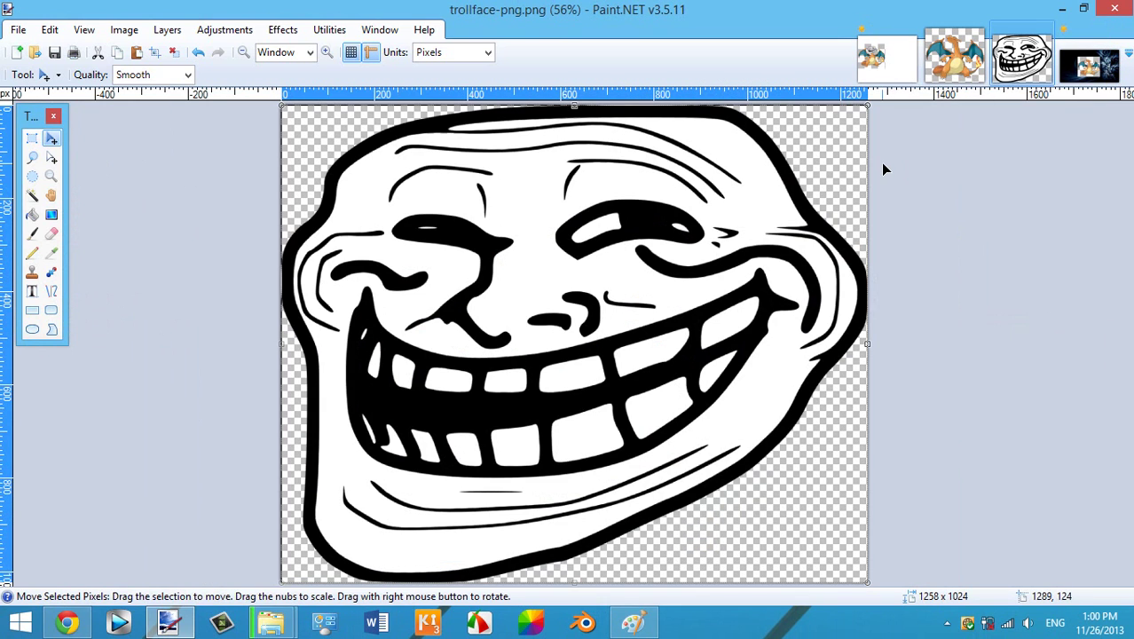
click(887, 58)
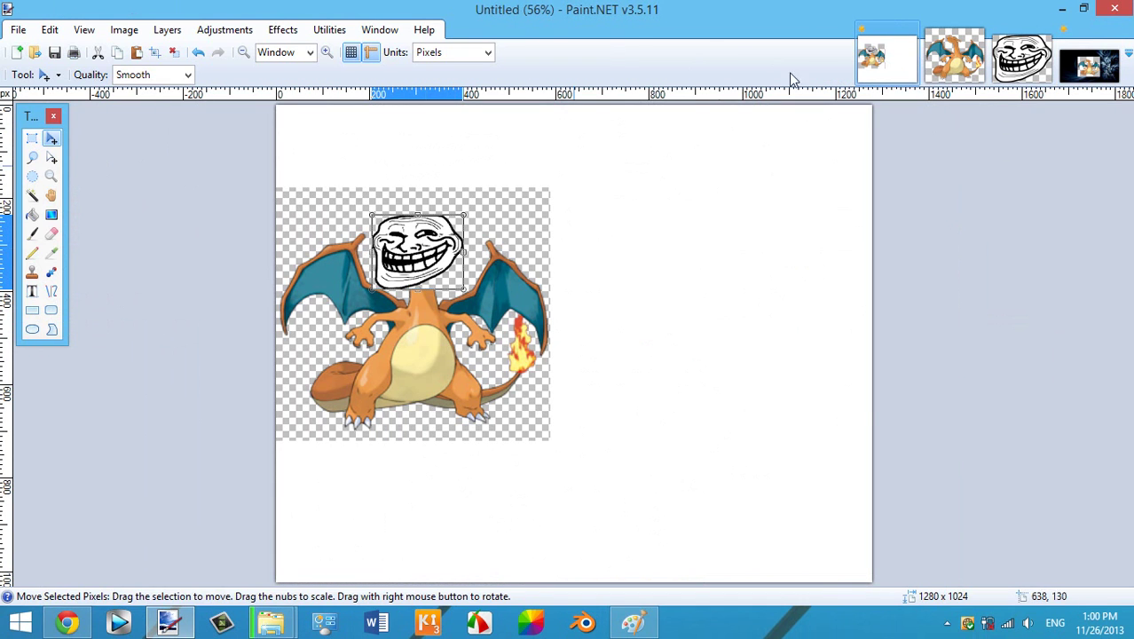
click(1089, 60)
key(ctrl+v)
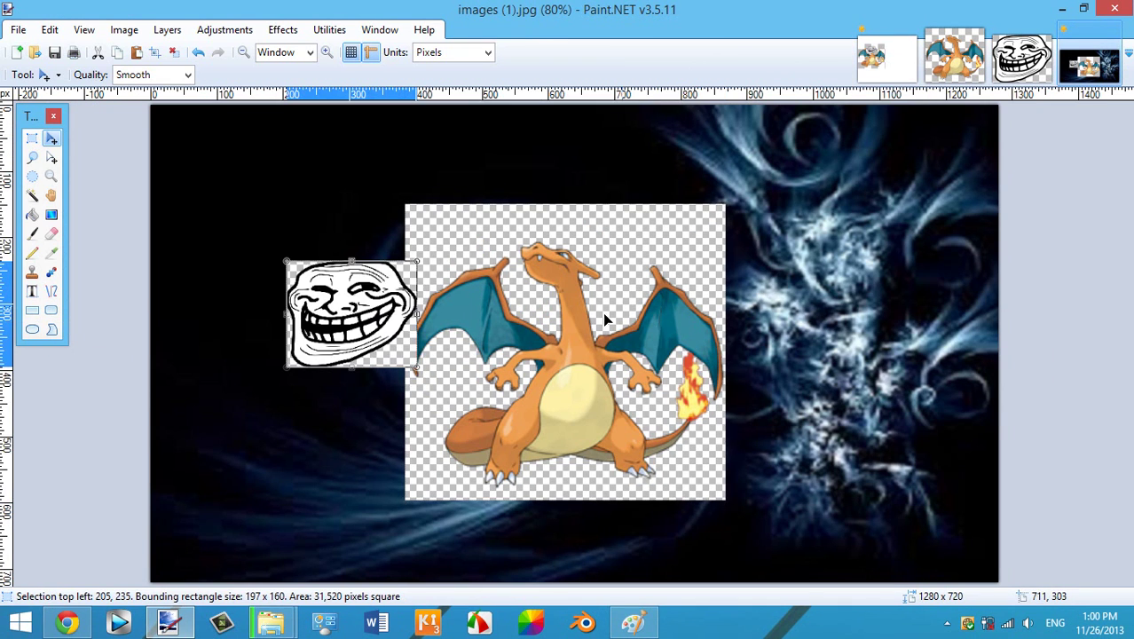
drag(352, 313, 573, 263)
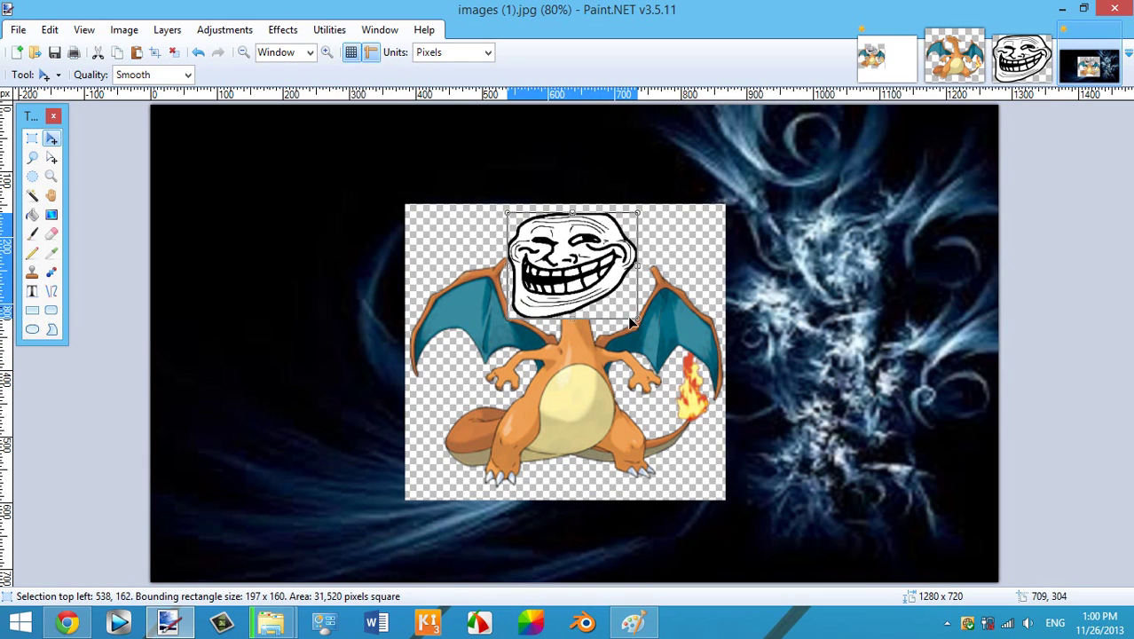
drag(639, 319, 618, 303)
mouse_move(557, 253)
mouse_down()
mouse_move(580, 289)
mouse_move(566, 285)
mouse_move(564, 255)
mouse_move(570, 263)
mouse_up()
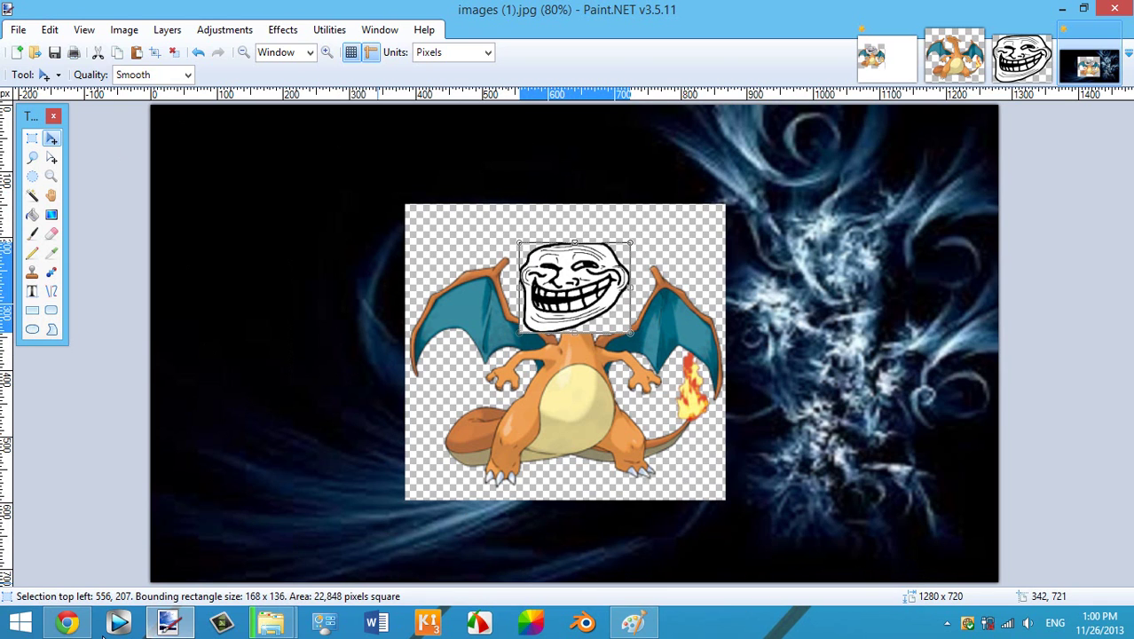
Step: Switch to Chrome and search for "google imag"
click(67, 621)
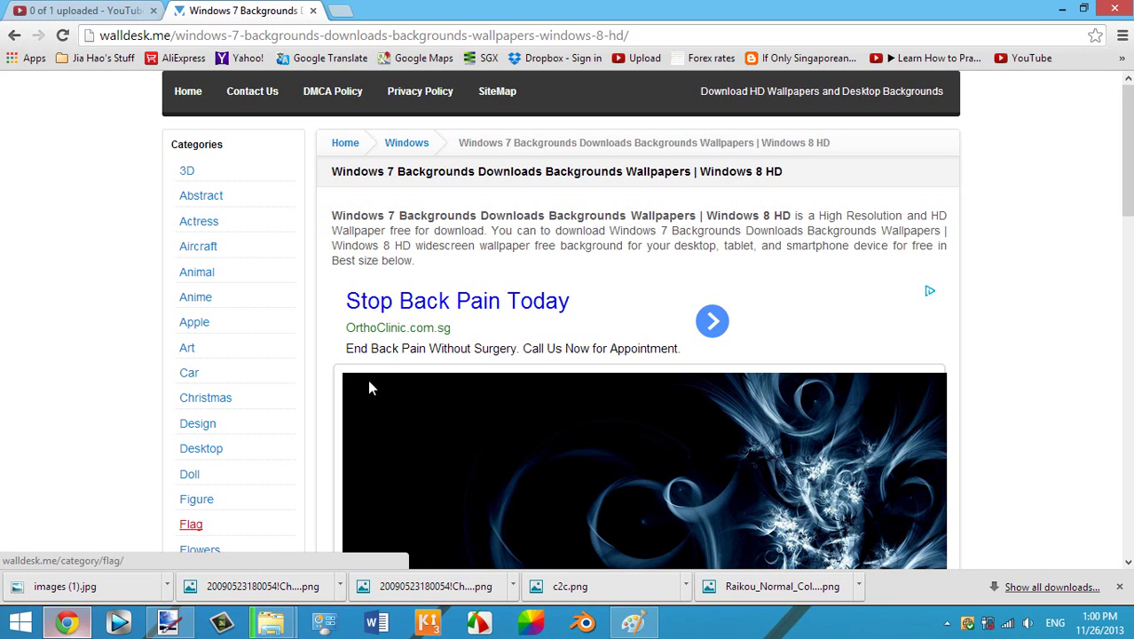
click(354, 34)
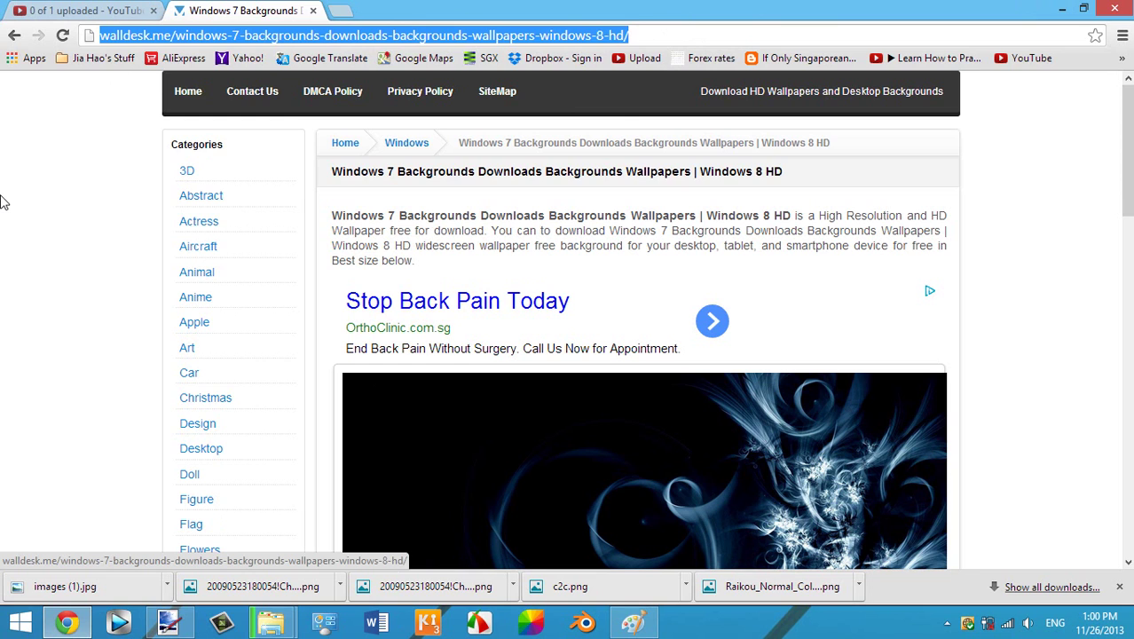
text(googl)
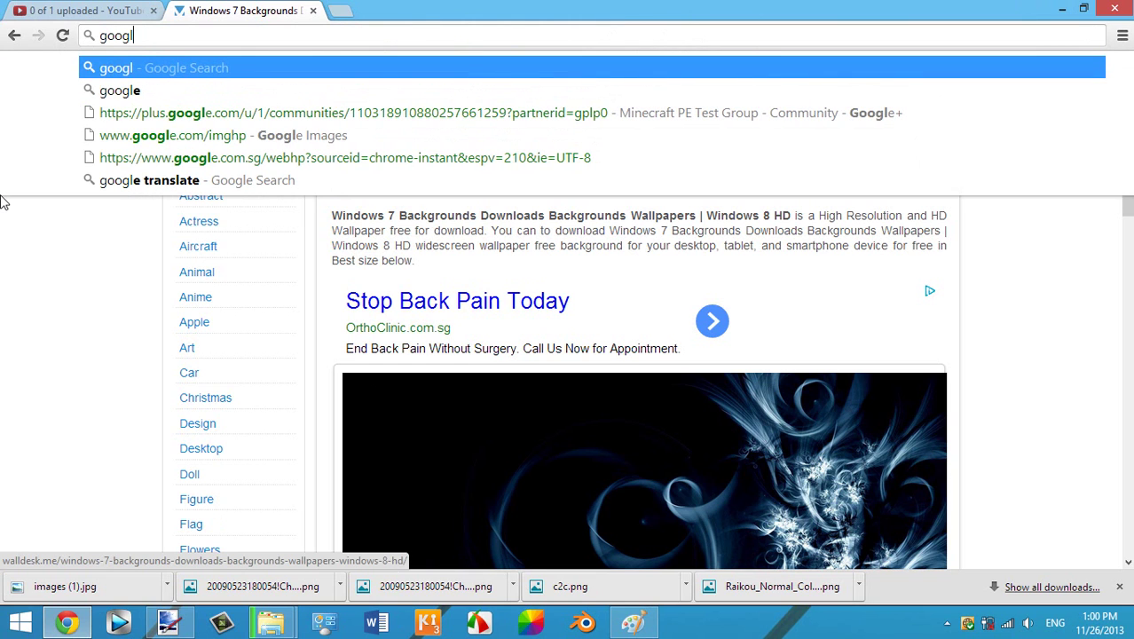
text(e imag)
key(Return)
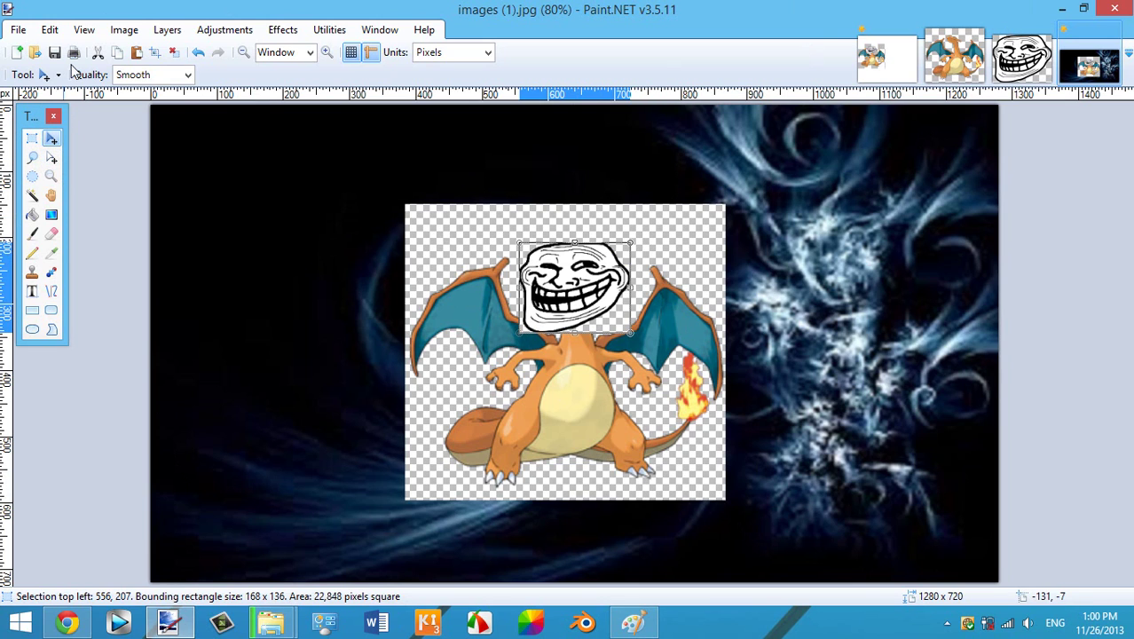
Step: Switch the Layers window back on in Paint.NET
click(380, 30)
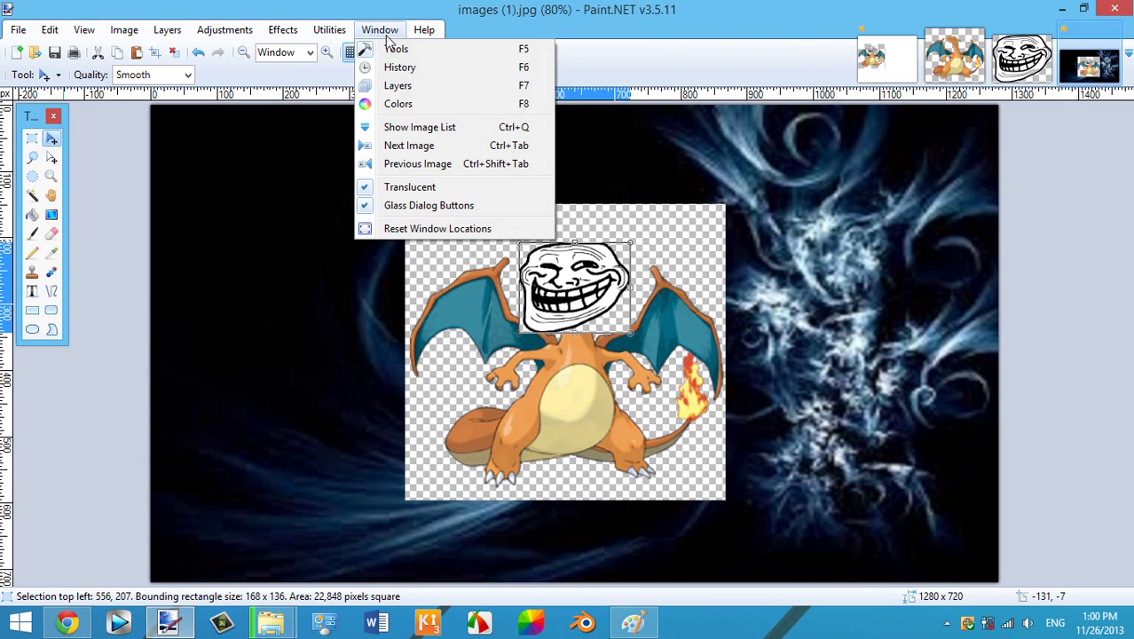
click(404, 88)
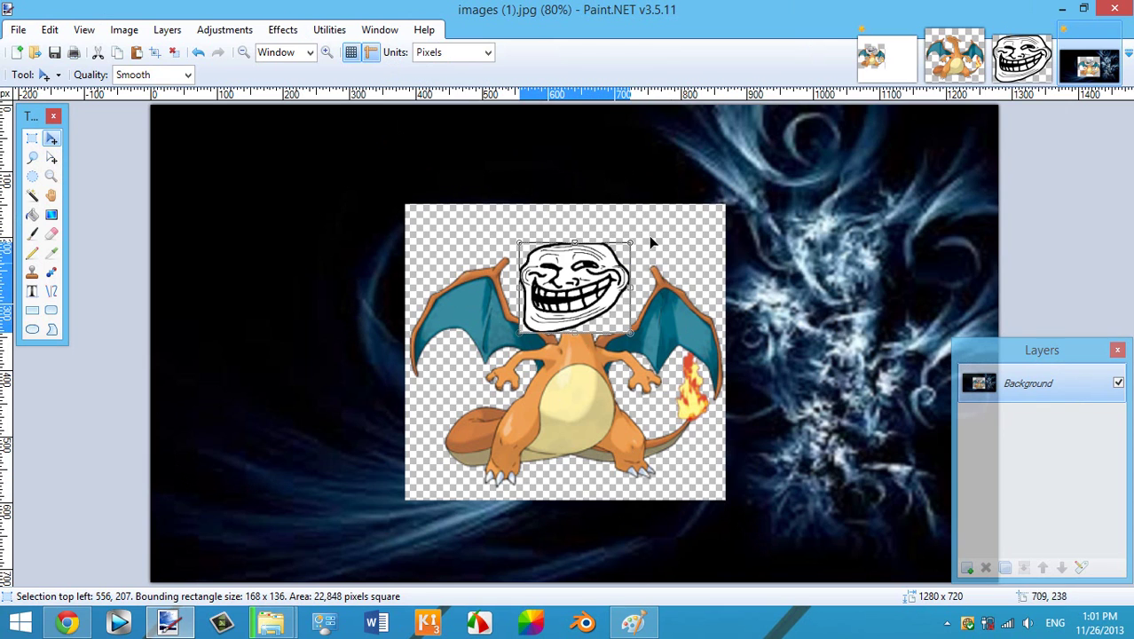
Step: Open gAi9nC1.png and stretch its entire picture slightly leftward to about 208 by 419 pixels
click(17, 29)
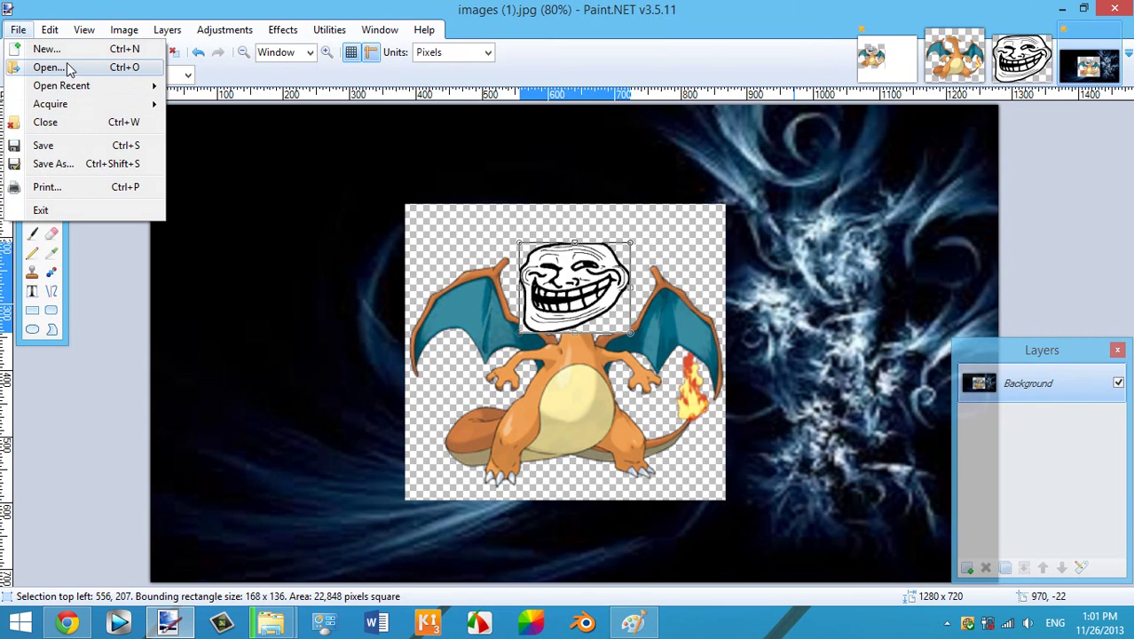
click(75, 67)
double_click(986, 142)
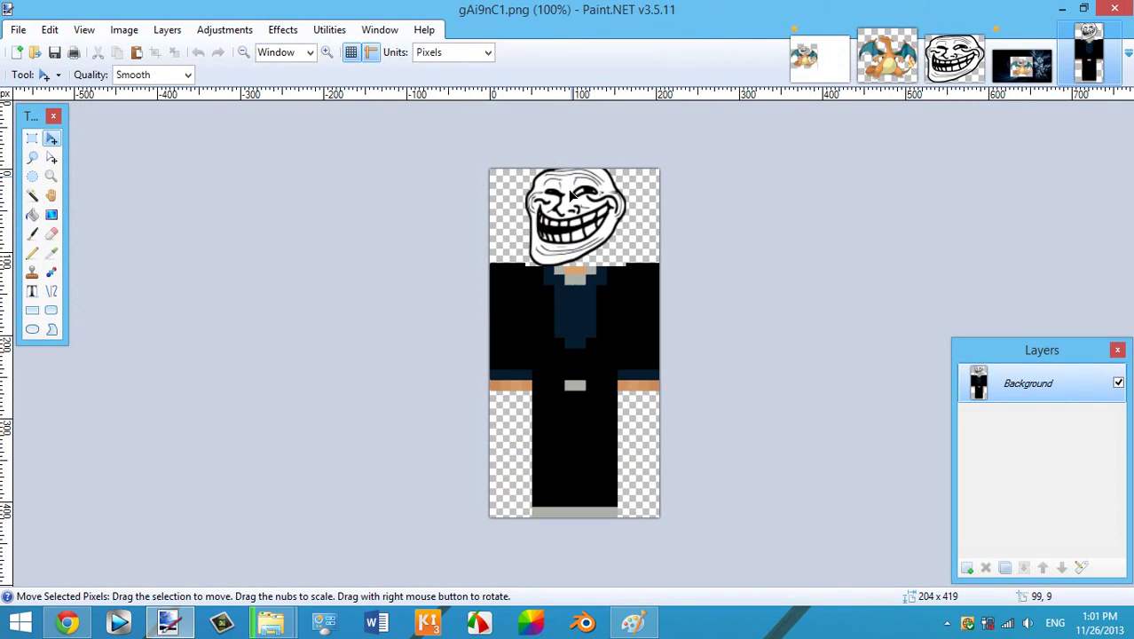
key(ctrl+a)
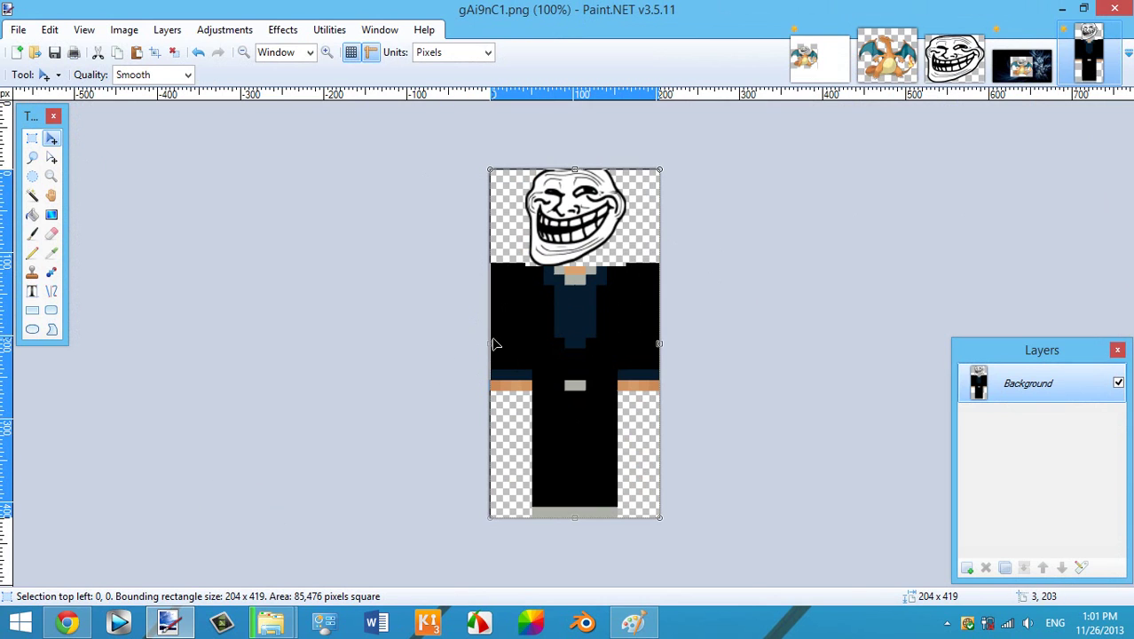
drag(490, 345, 490, 355)
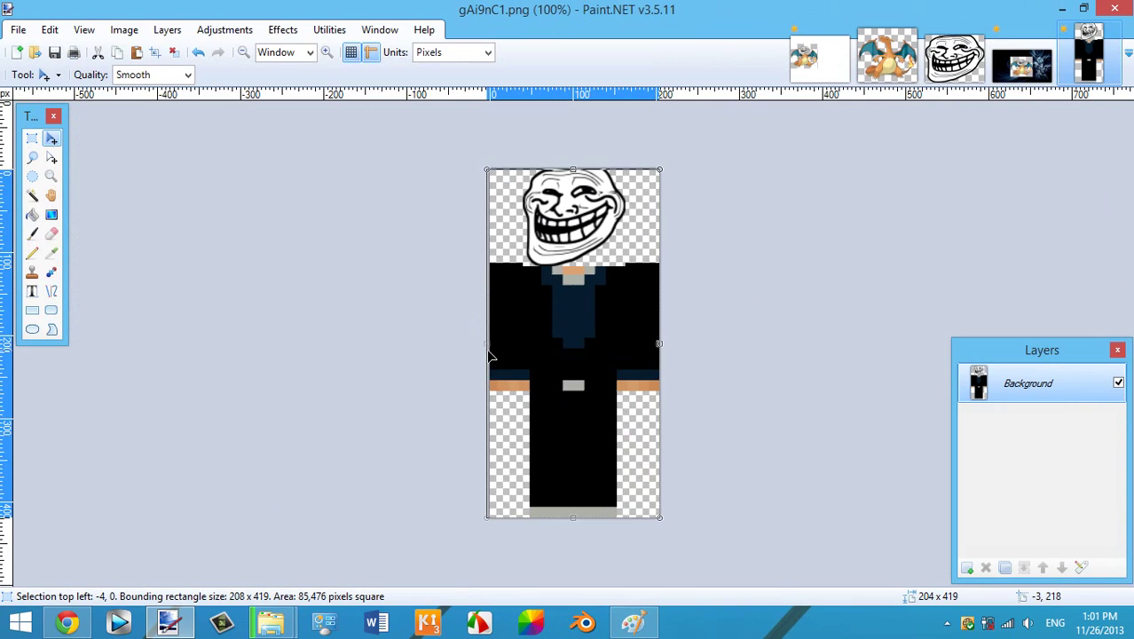